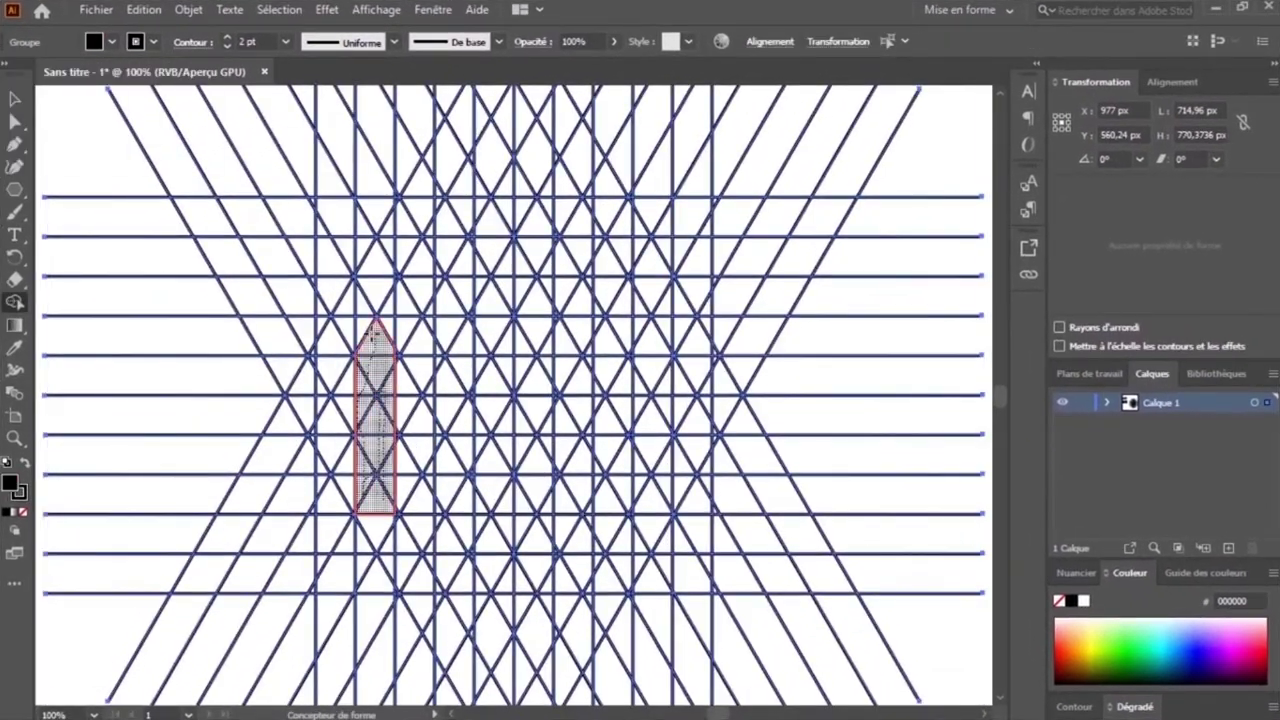
Fill an L-shaped region of the line grid black with Shape Builder to form the ND letters
drag(540, 335, 380, 500)
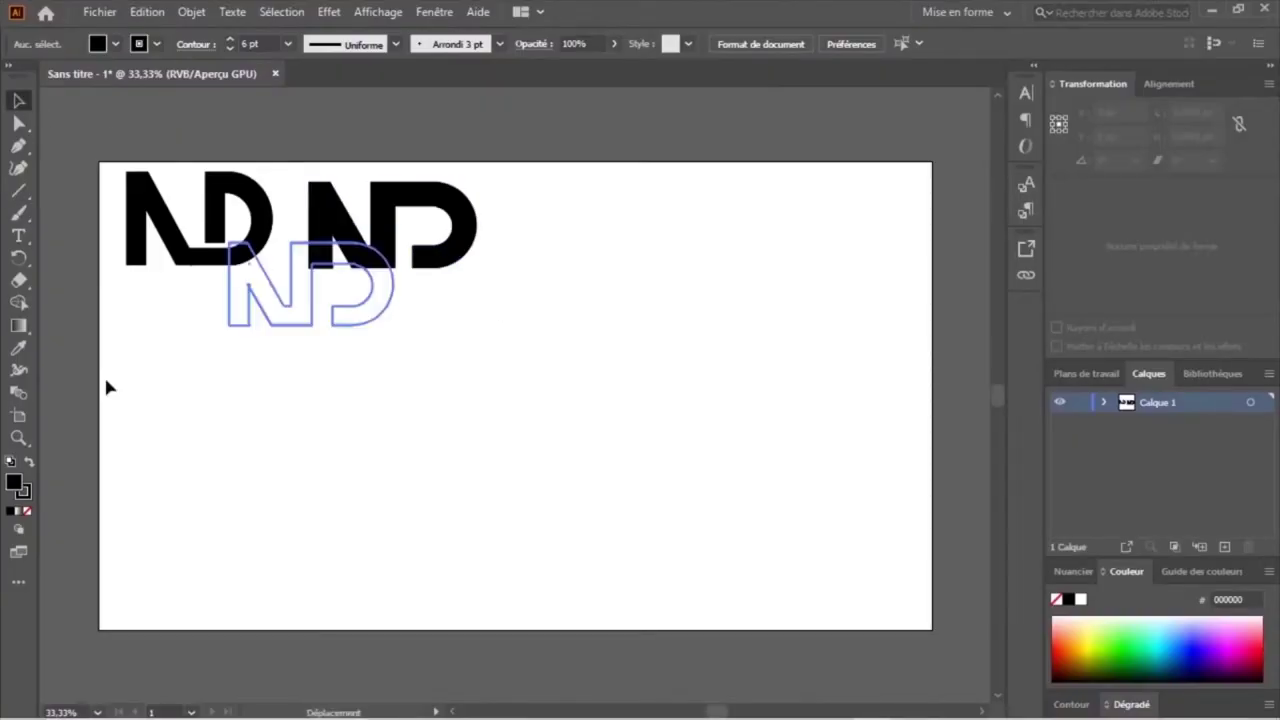
Move the second ND monogram below the first and draw a 2 pt vertical line mid-artboard
drag(309, 215, 123, 331)
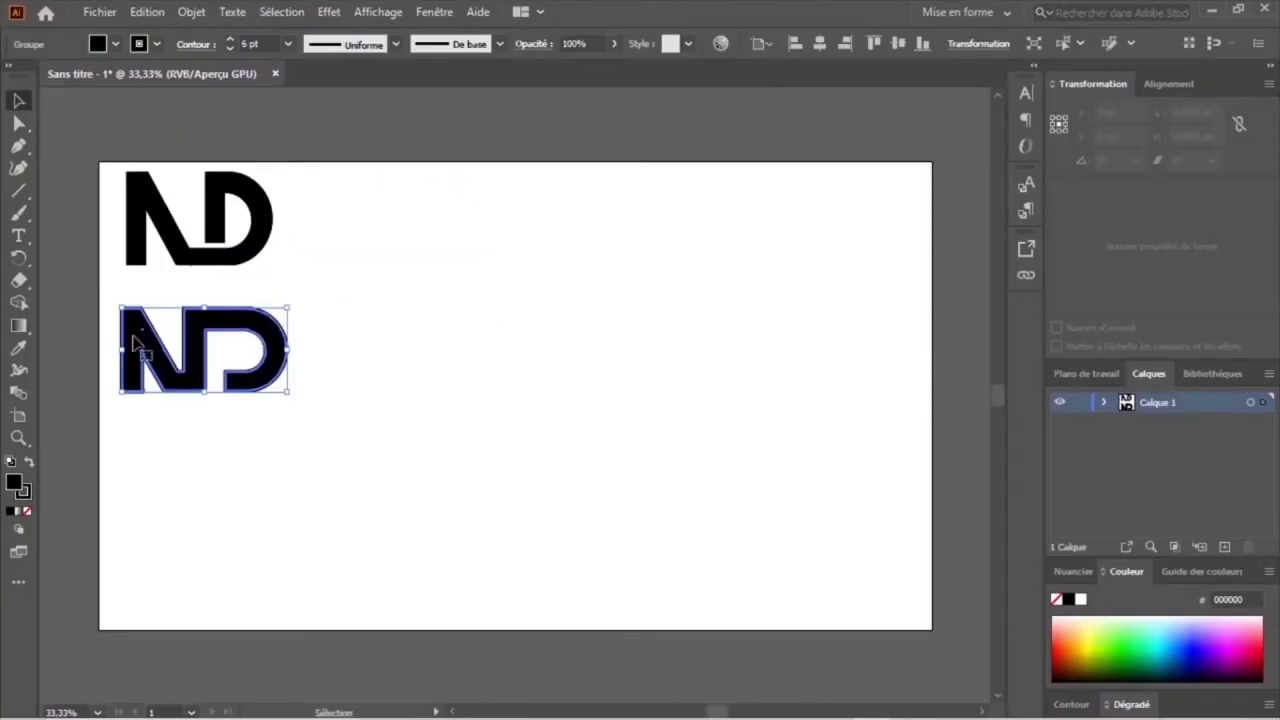
click(19, 191)
drag(456, 249, 460, 485)
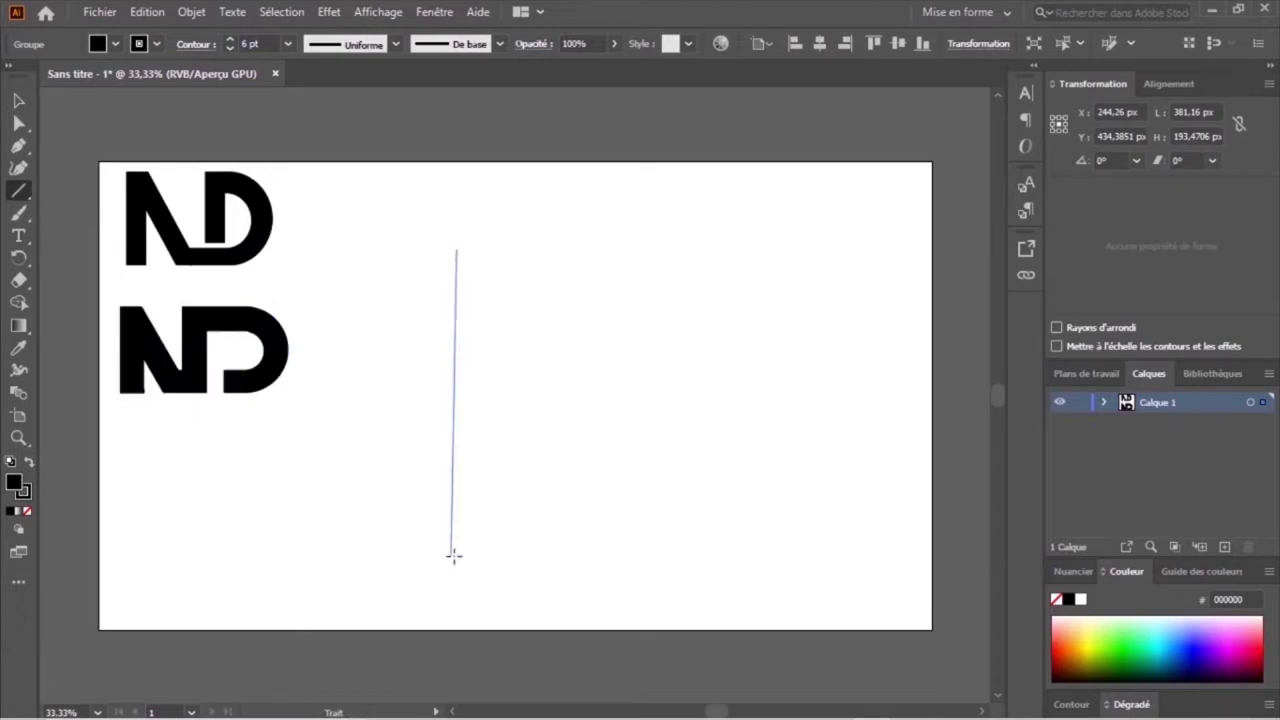
drag(461, 526, 457, 560)
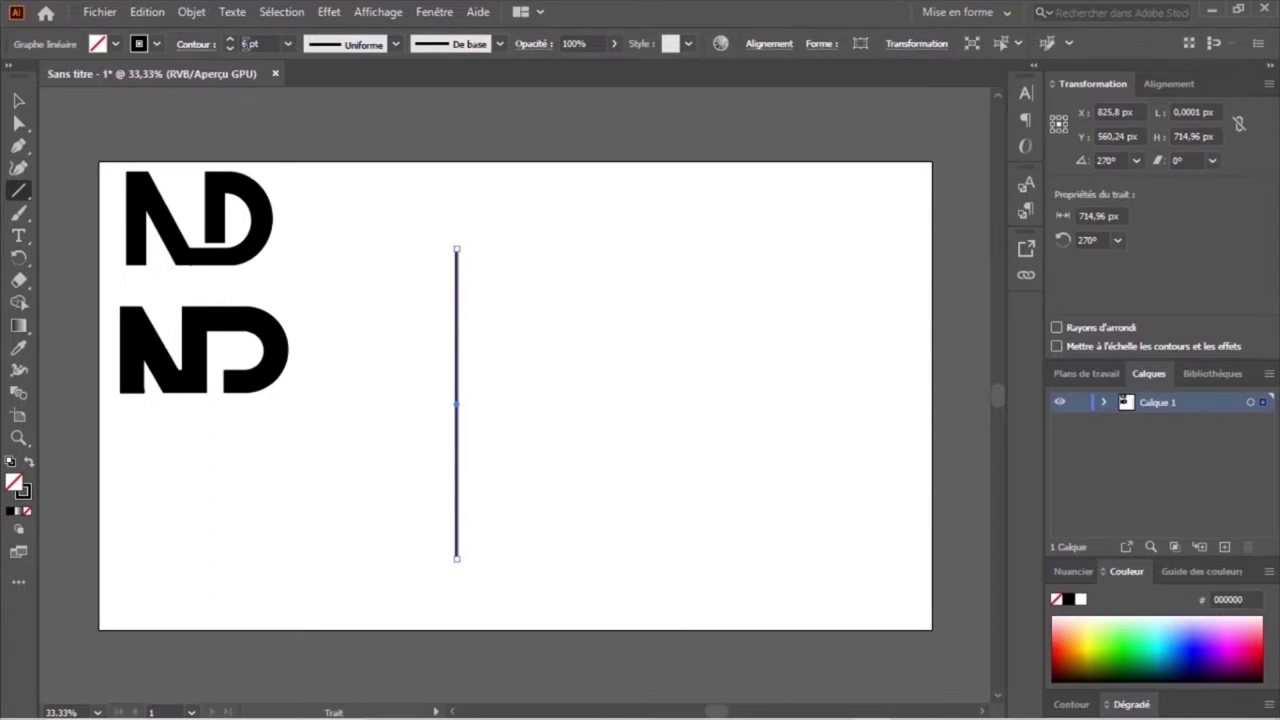
text(2)
key(Return)
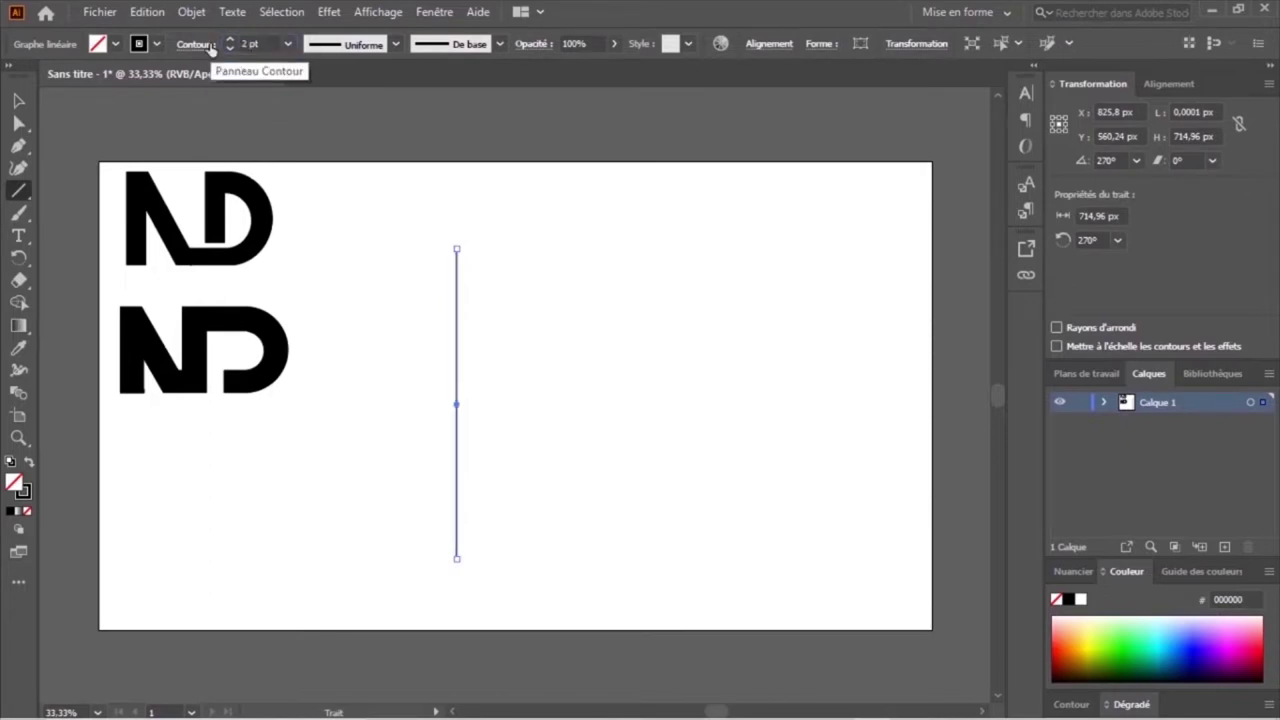
click(20, 100)
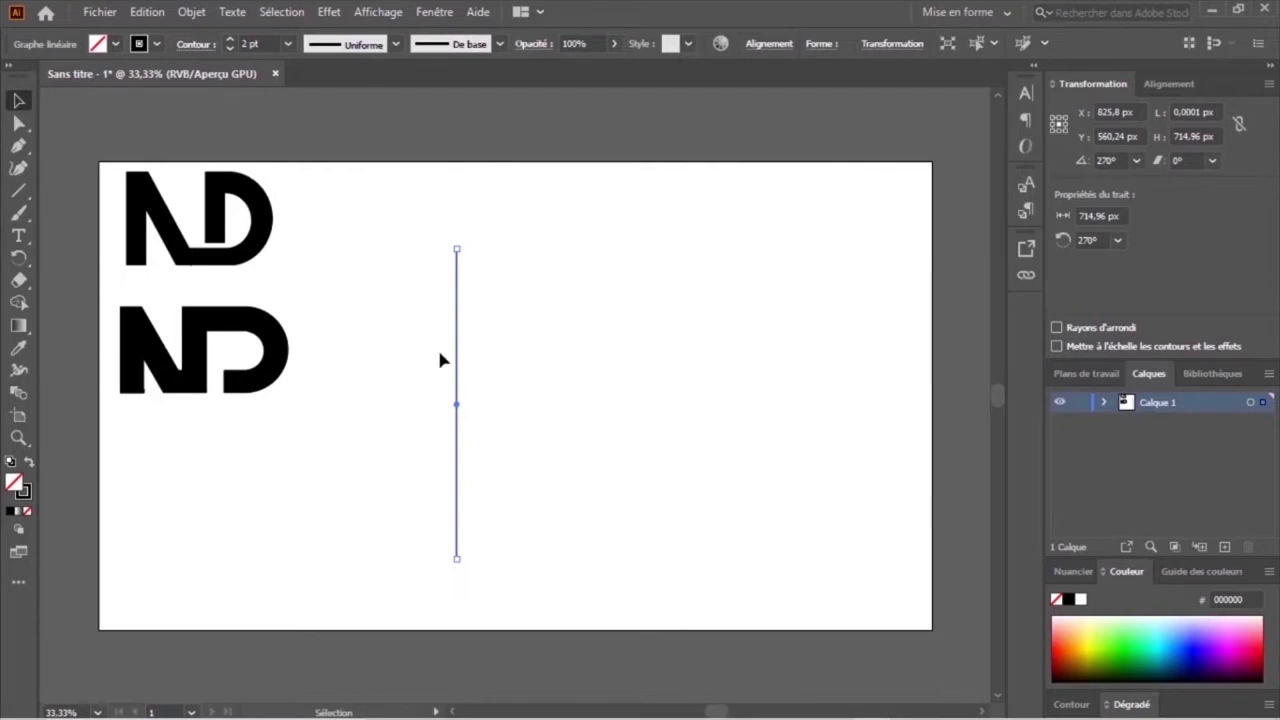
Duplicate the vertical line into eleven evenly spaced lines and group them
drag(458, 372, 475, 377)
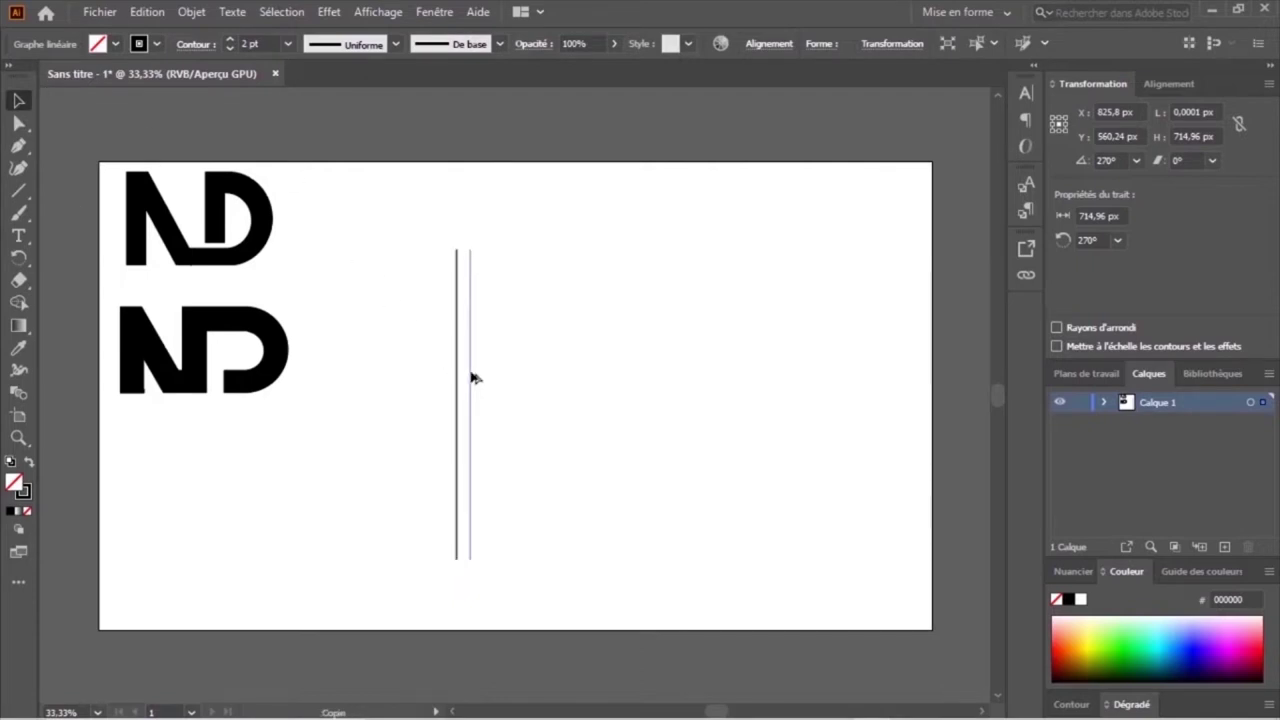
key(ctrl+d)
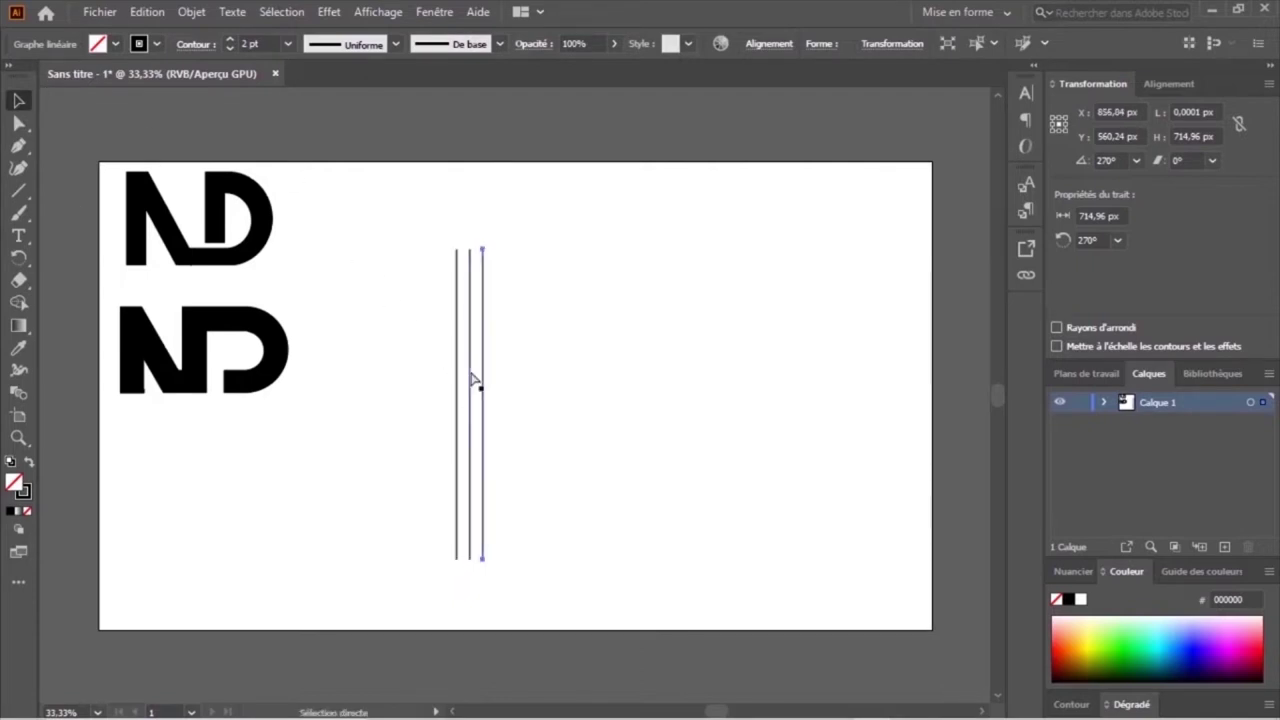
key(ctrl+d)
key(ctrl+d)
key(ctrl+d)
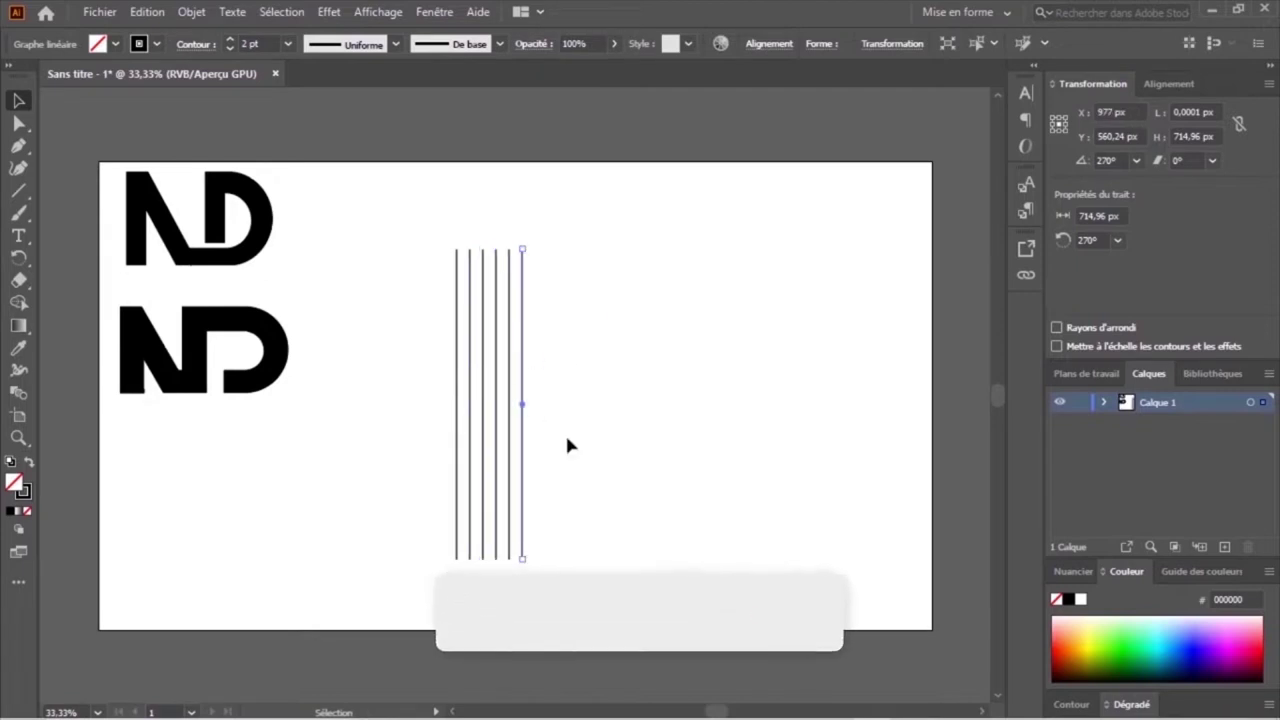
key(ctrl+d)
key(ctrl+d)
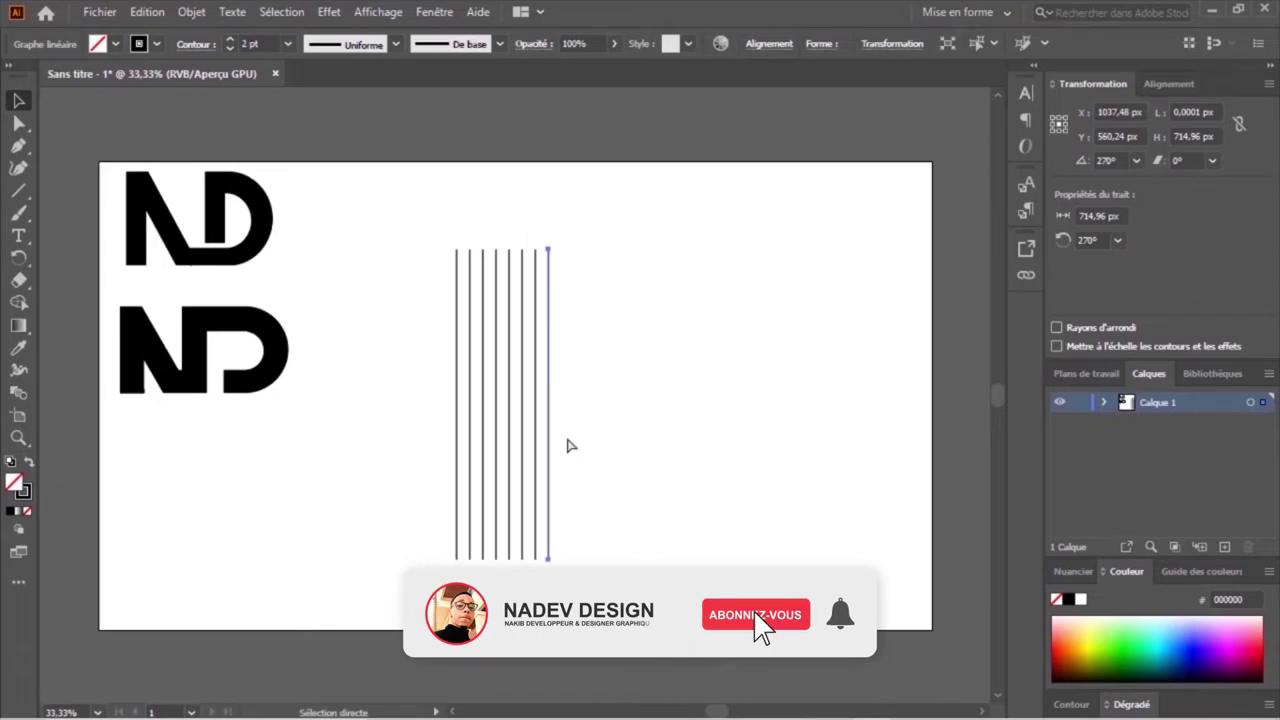
key(ctrl+d)
key(ctrl+d)
key(ctrl+d)
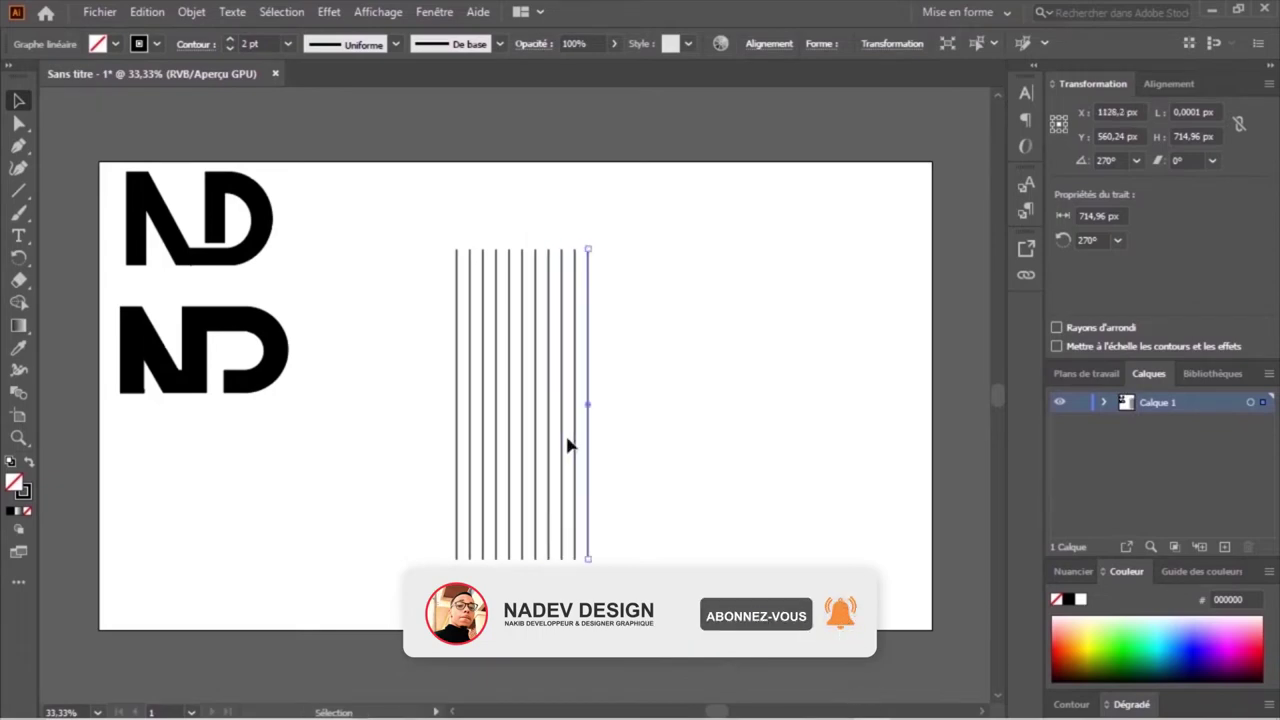
key(ctrl+a)
key(ctrl+g)
Copy the grouped line block to the clipboard and reselect it
click(145, 13)
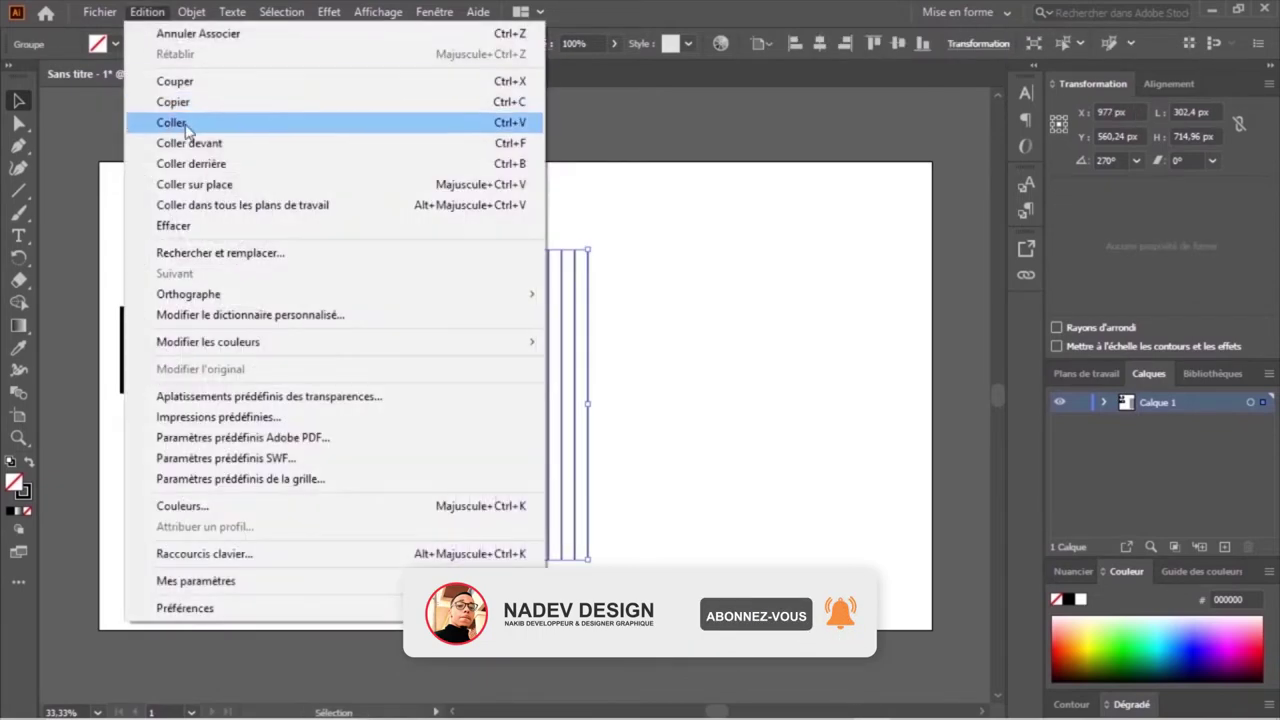
click(182, 103)
click(145, 13)
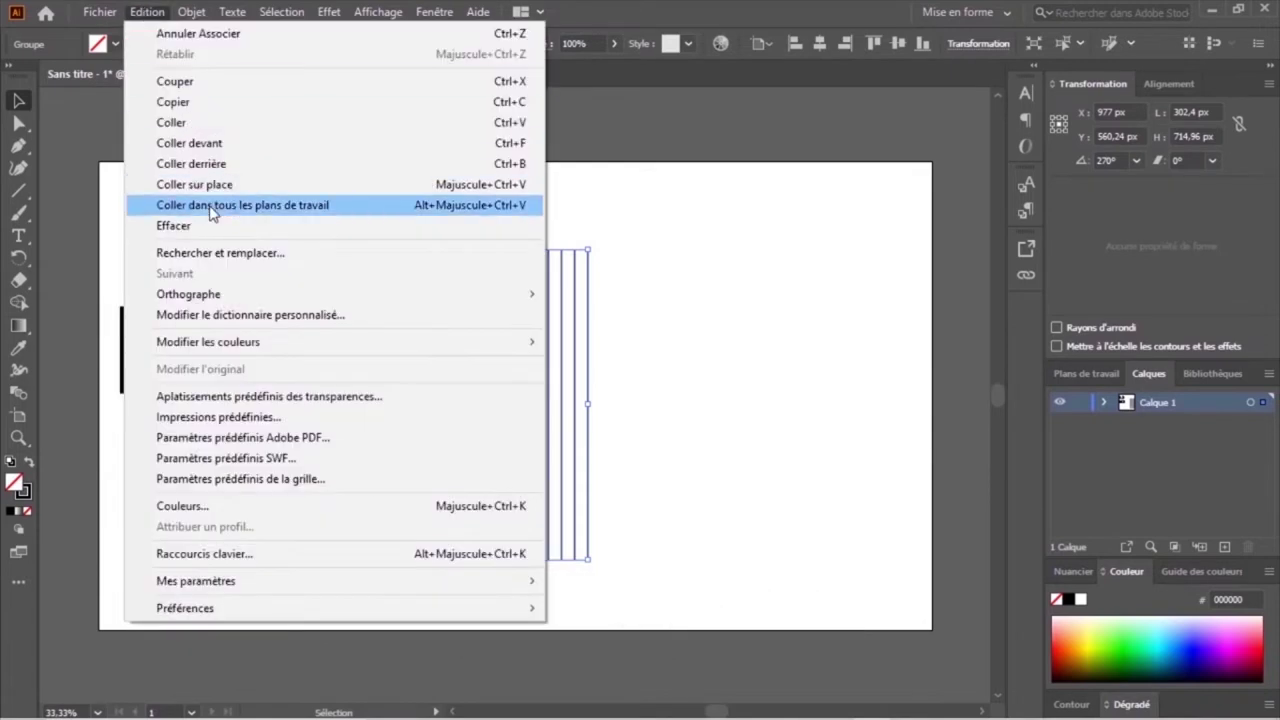
click(286, 206)
click(853, 203)
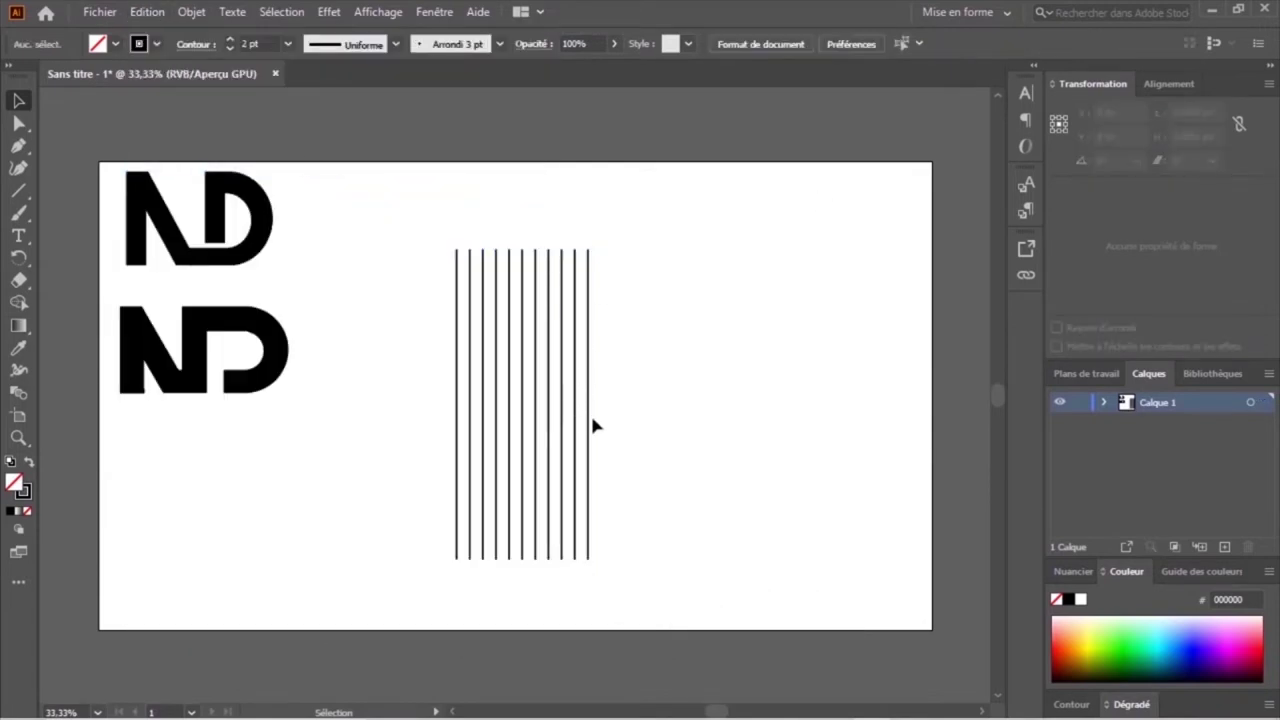
click(566, 427)
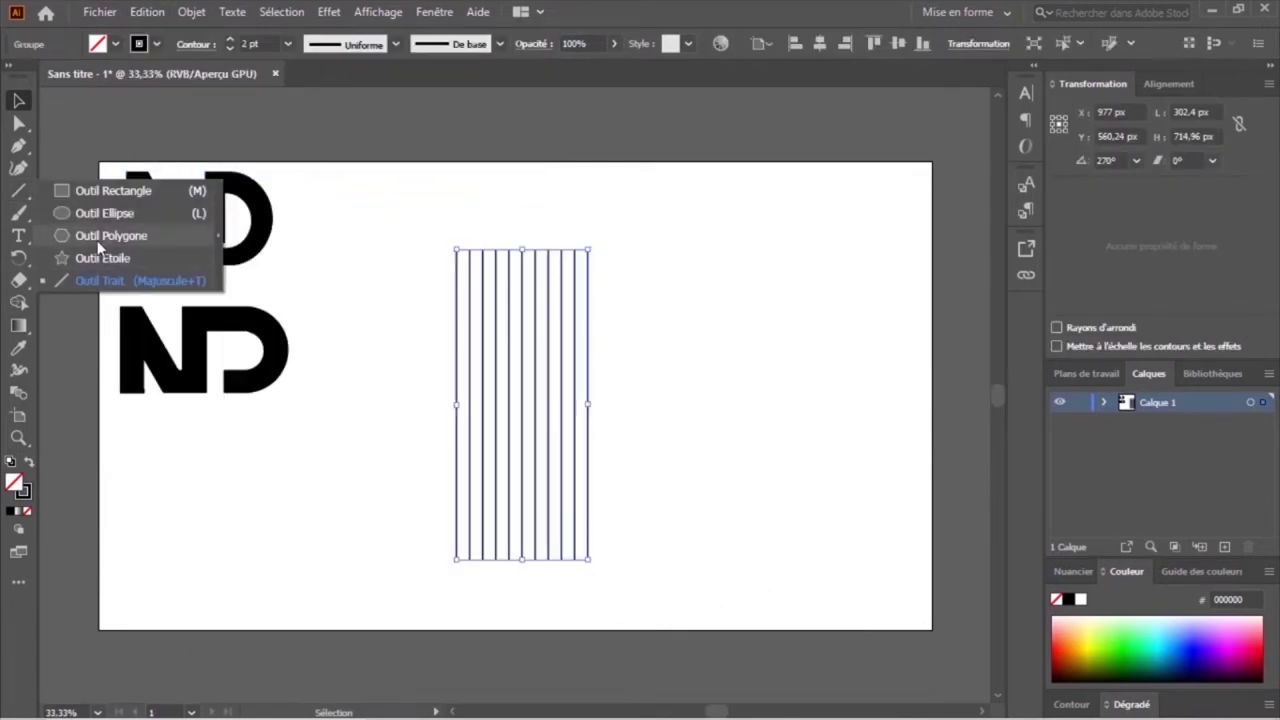
Draw a six-sided hexagon about 250 px wide just left of the vertical lines
drag(18, 190, 125, 231)
click(400, 300)
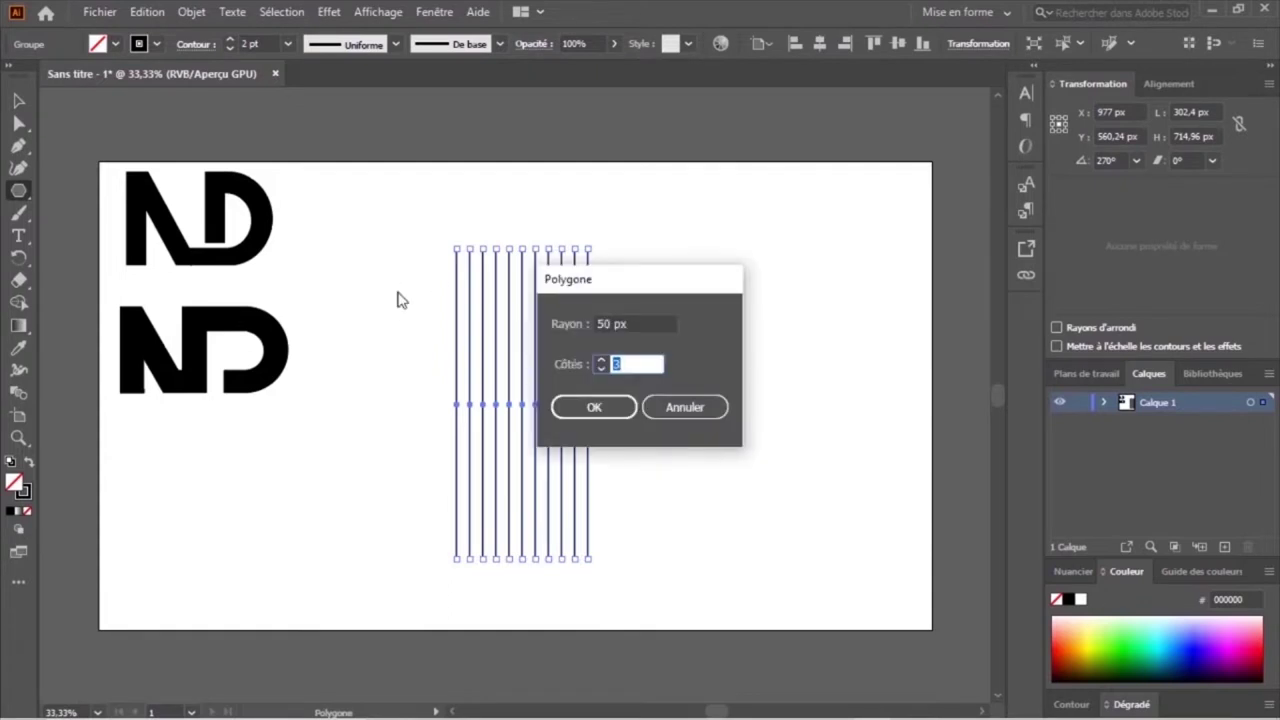
click(650, 412)
click(395, 390)
text(6)
key(Return)
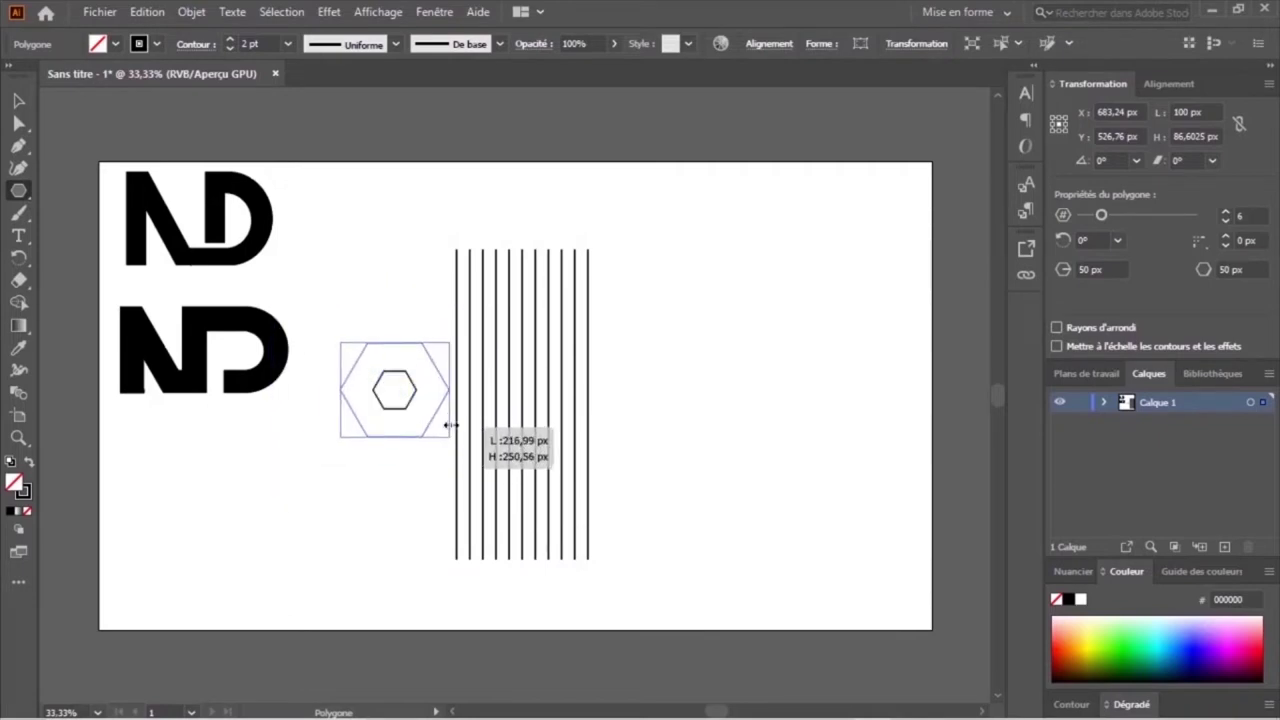
drag(422, 389, 450, 420)
click(19, 101)
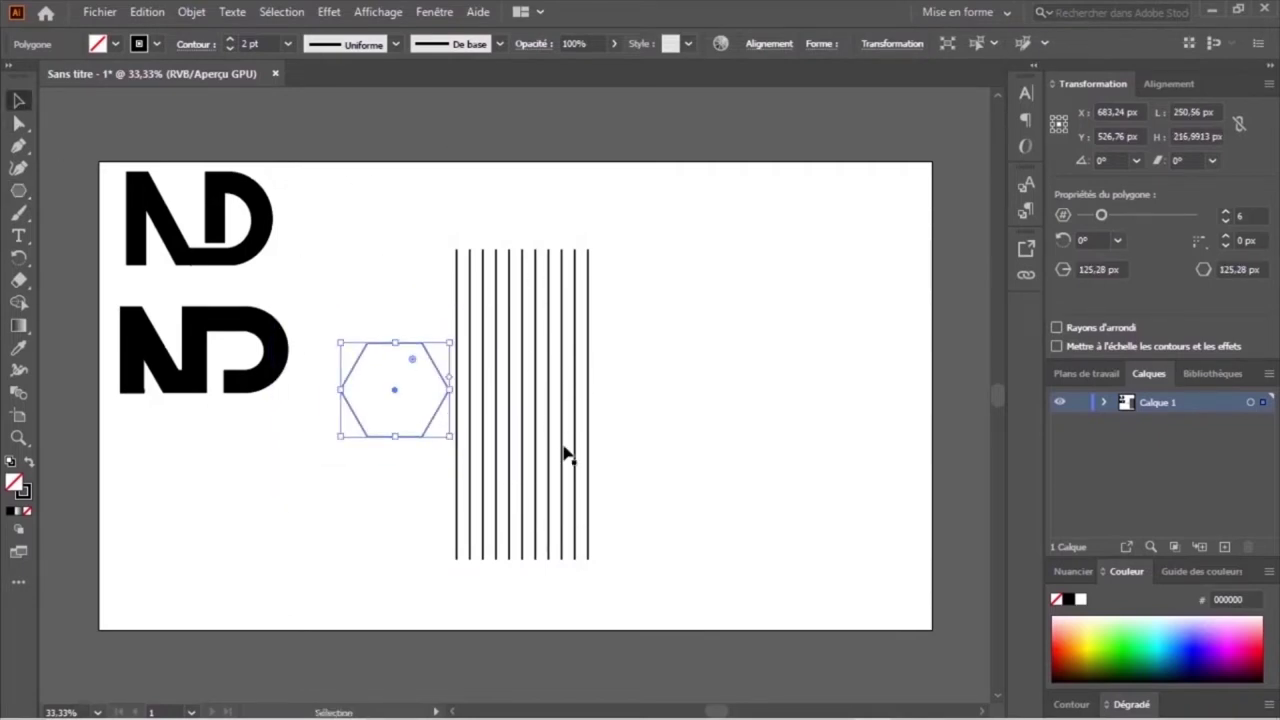
Rotate the vertical line group to 240° in the Transform settings
click(576, 488)
click(978, 43)
click(858, 122)
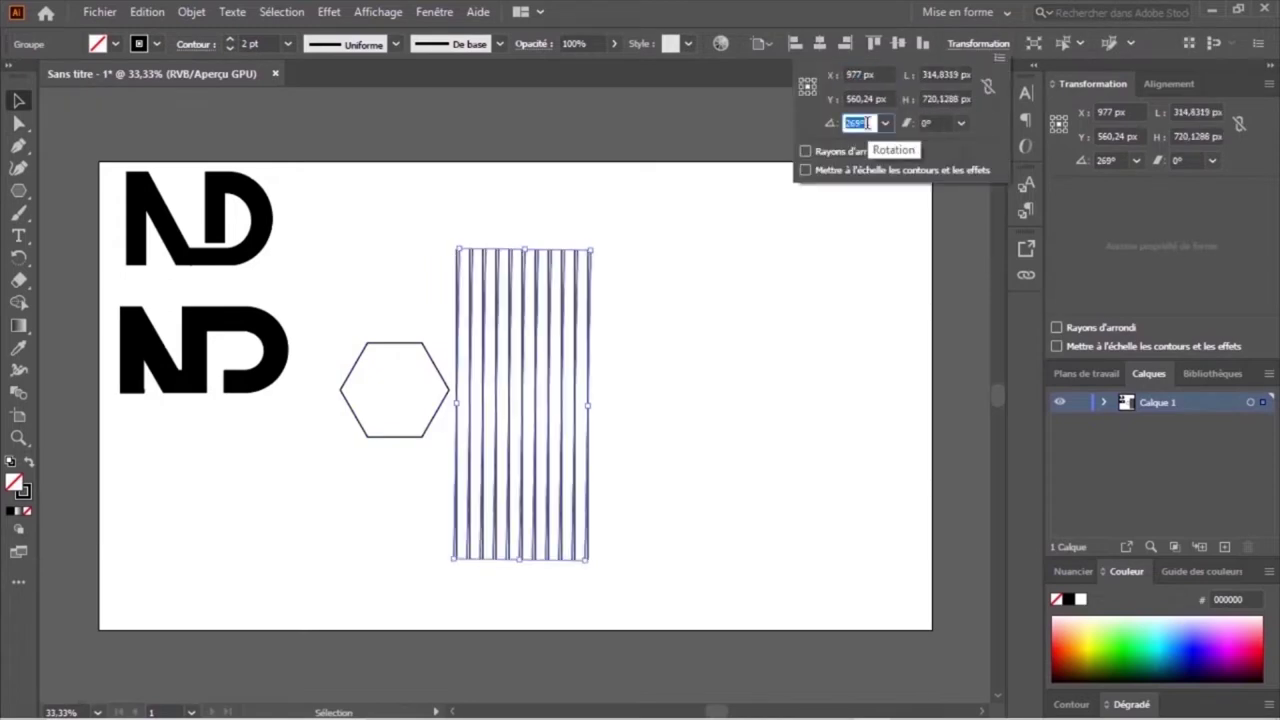
text(240)
key(alt+Return)
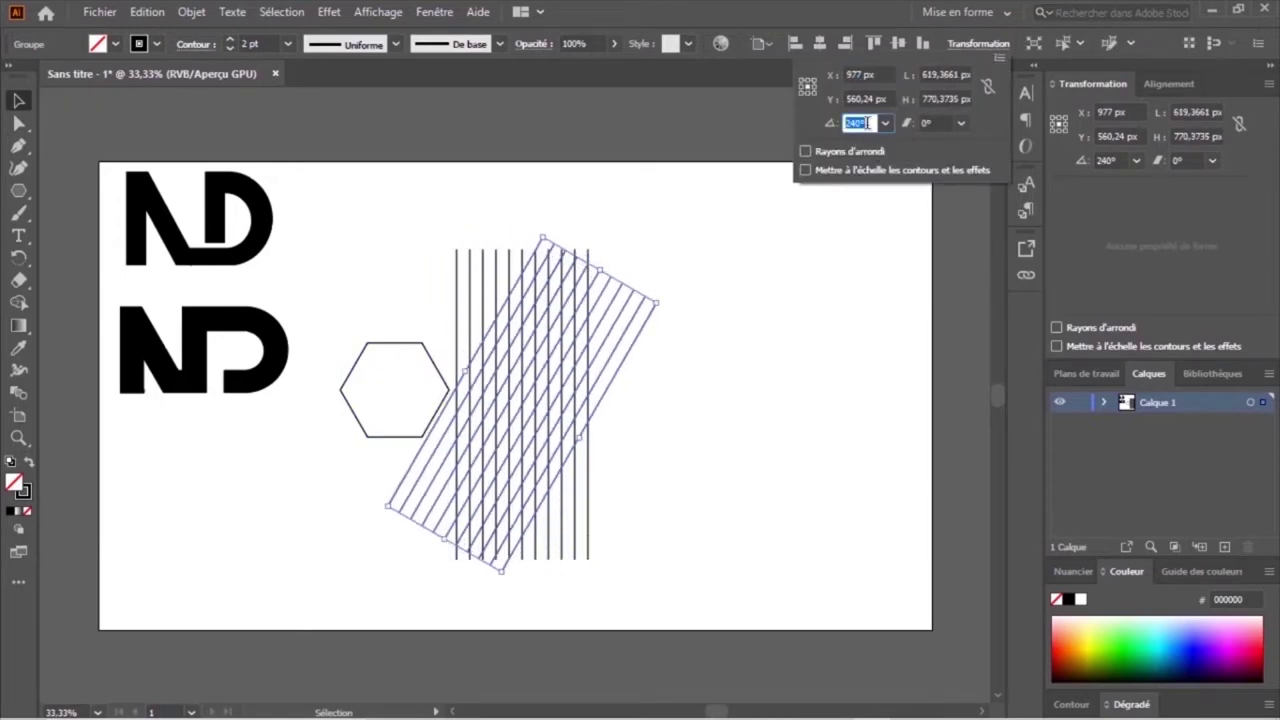
click(378, 283)
click(720, 320)
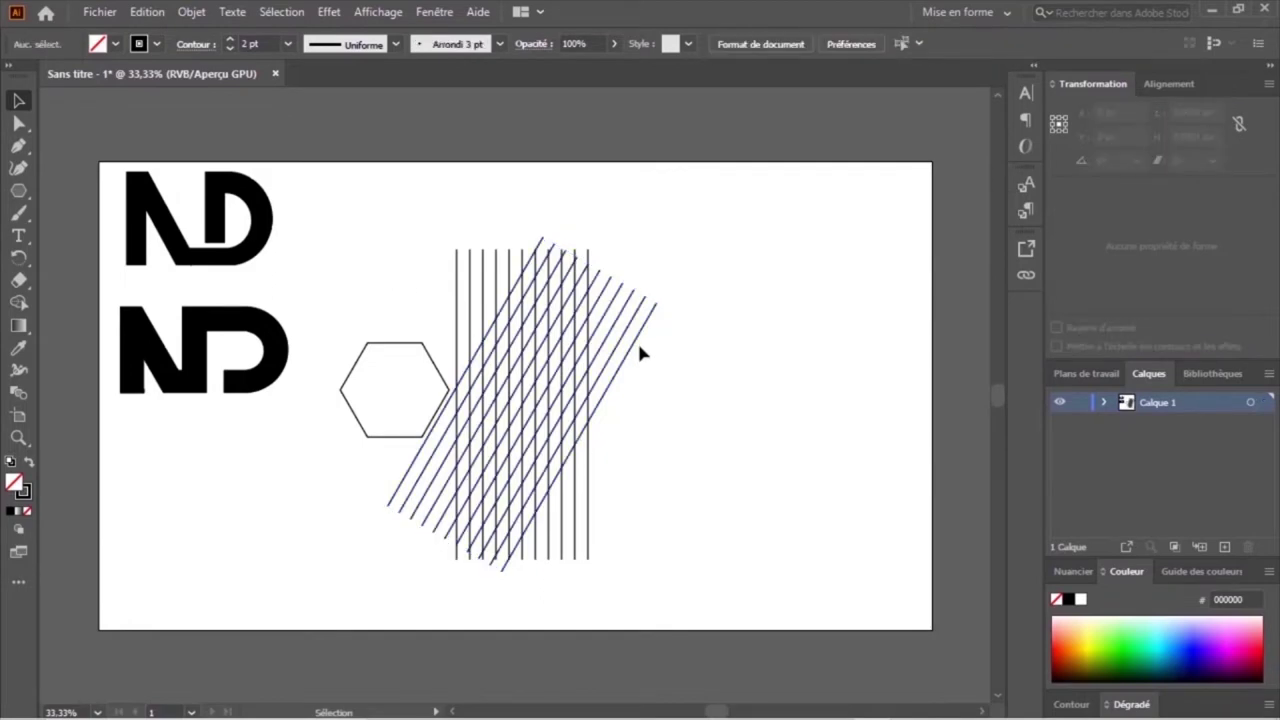
click(647, 315)
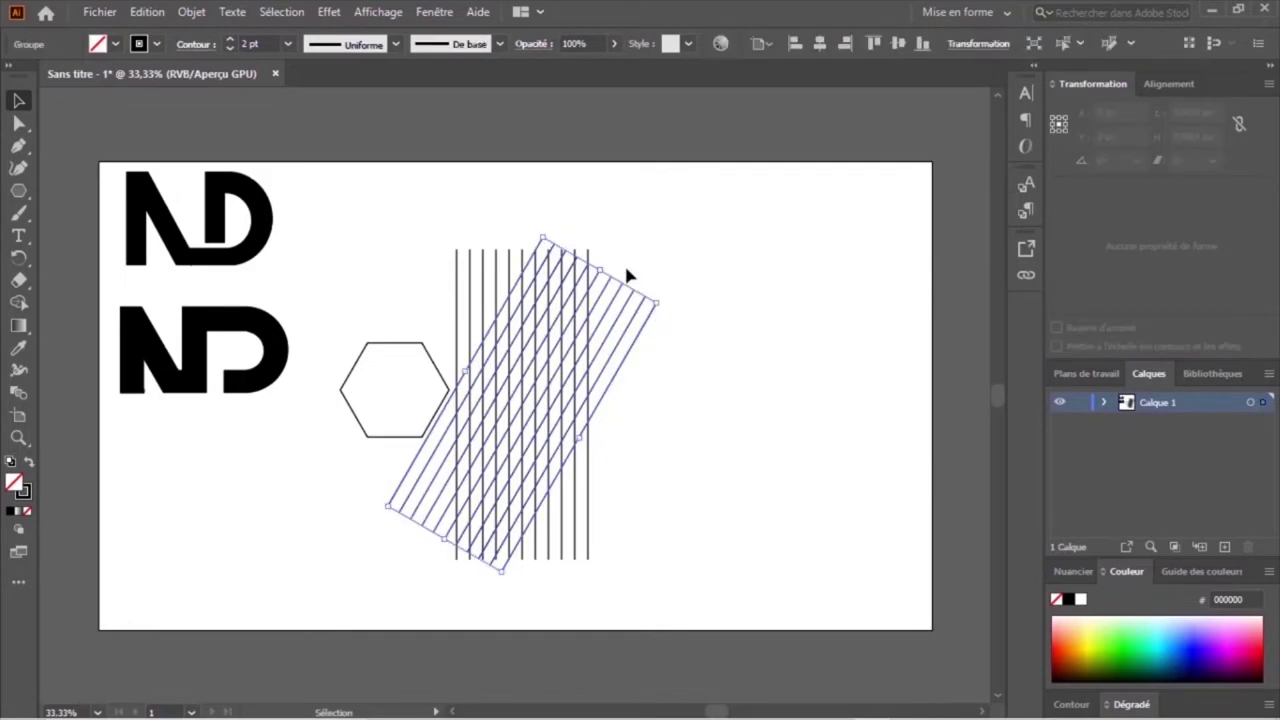
Paste a copy of the rotated group in back and rotate it to 322°
click(147, 12)
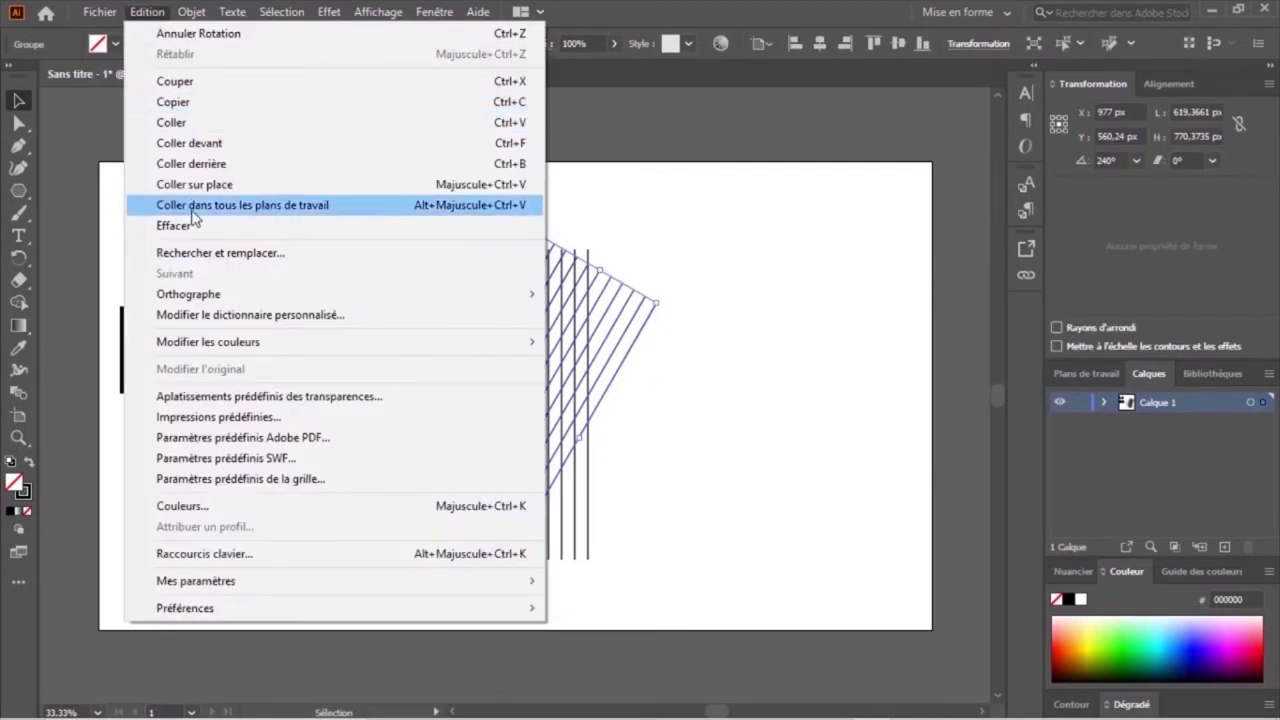
click(181, 108)
click(147, 12)
click(198, 164)
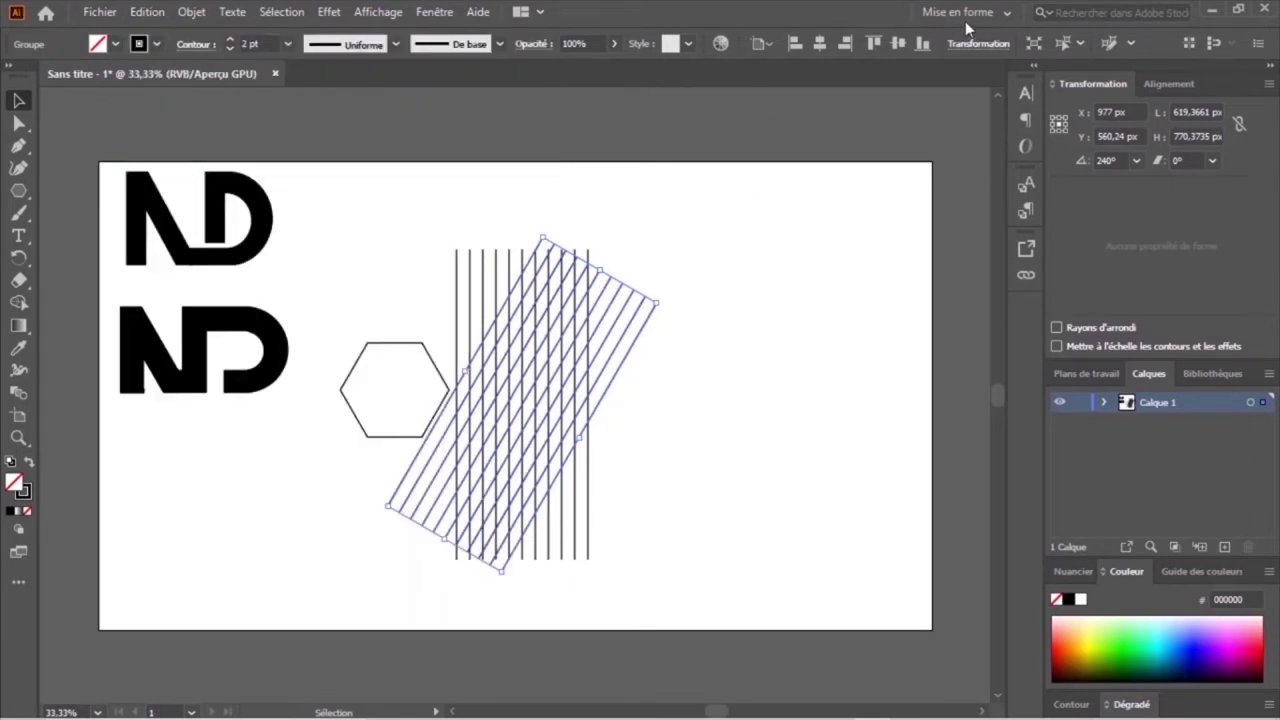
click(978, 44)
click(852, 122)
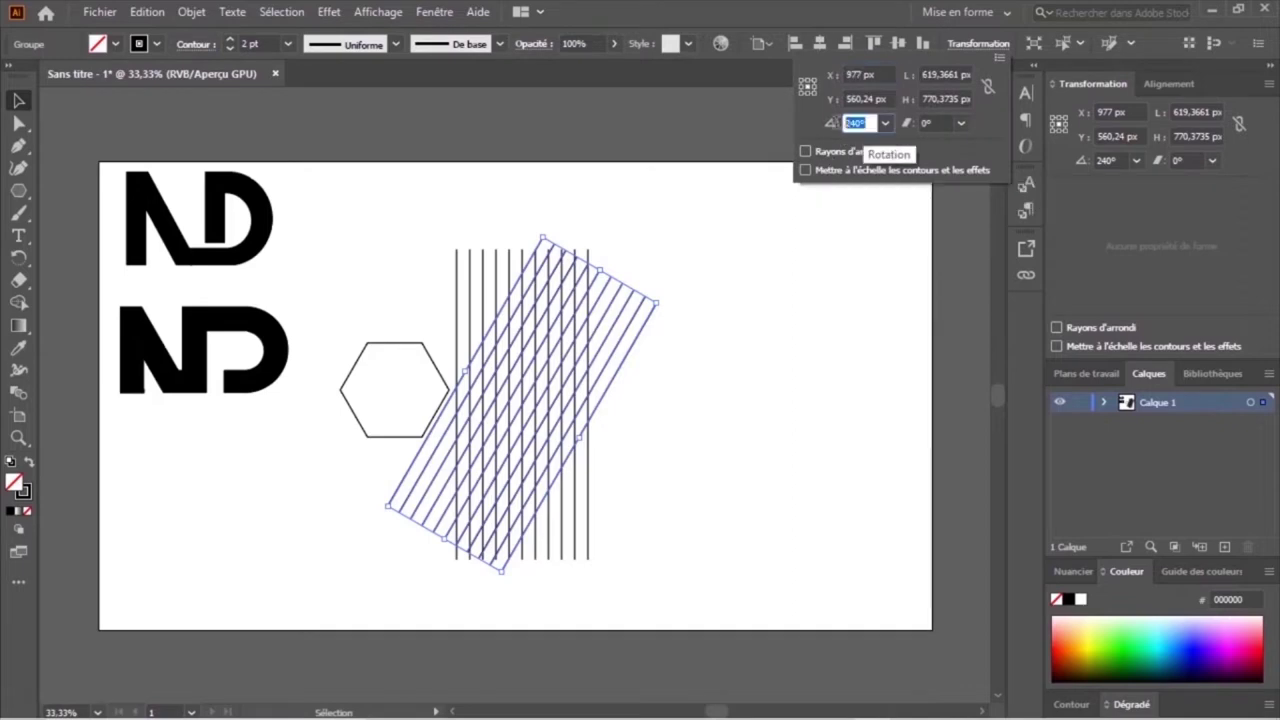
text(322)
key(Return)
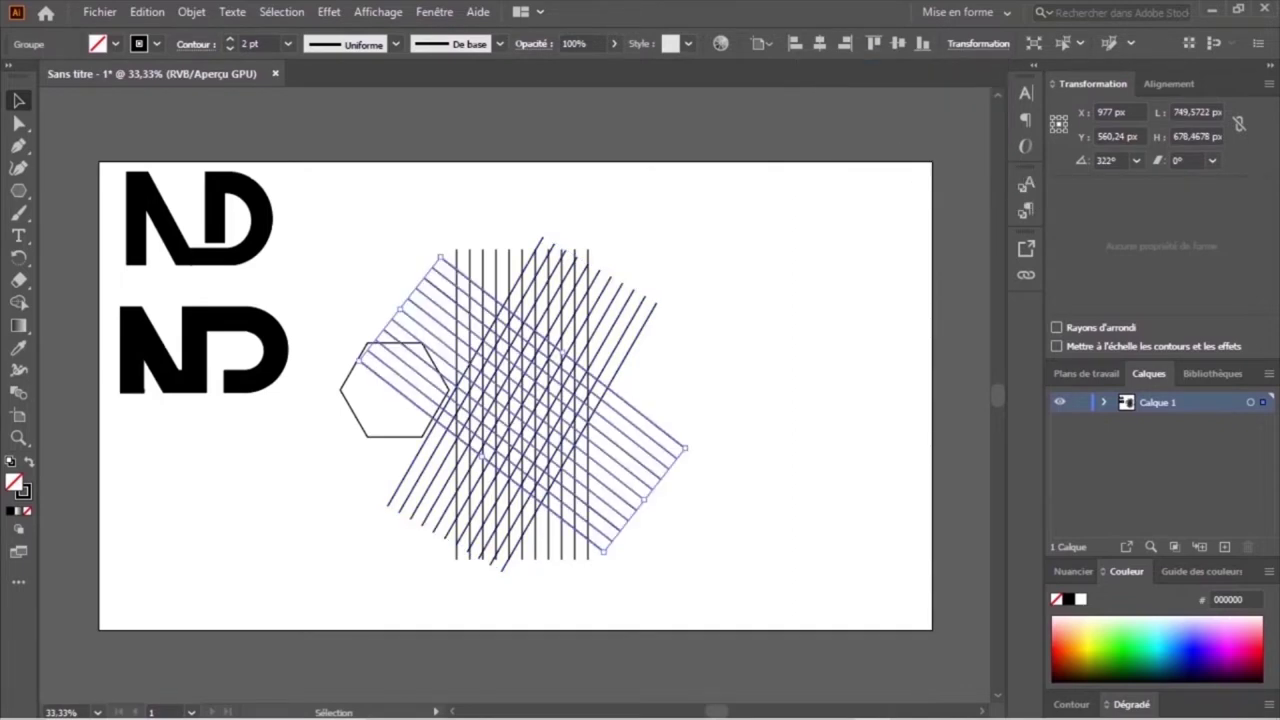
Change the pasted copy's rotation from 322° to 300°
key(Down)
key(Up)
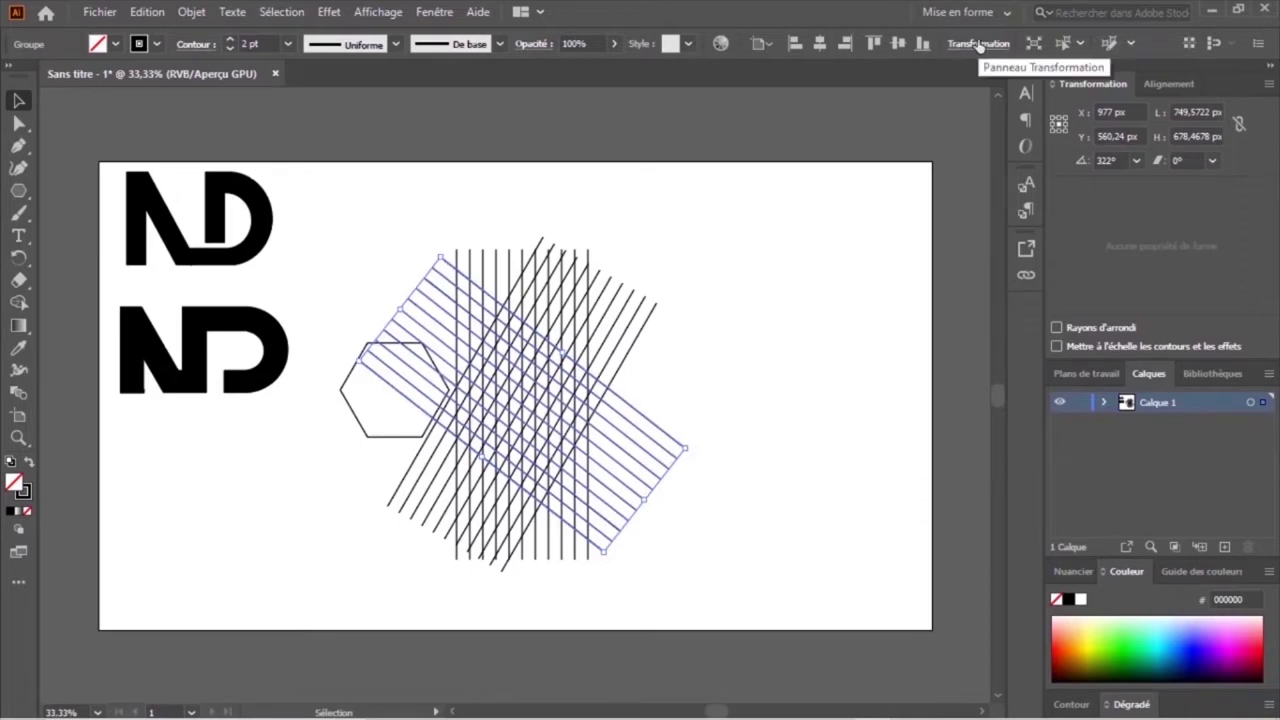
click(979, 44)
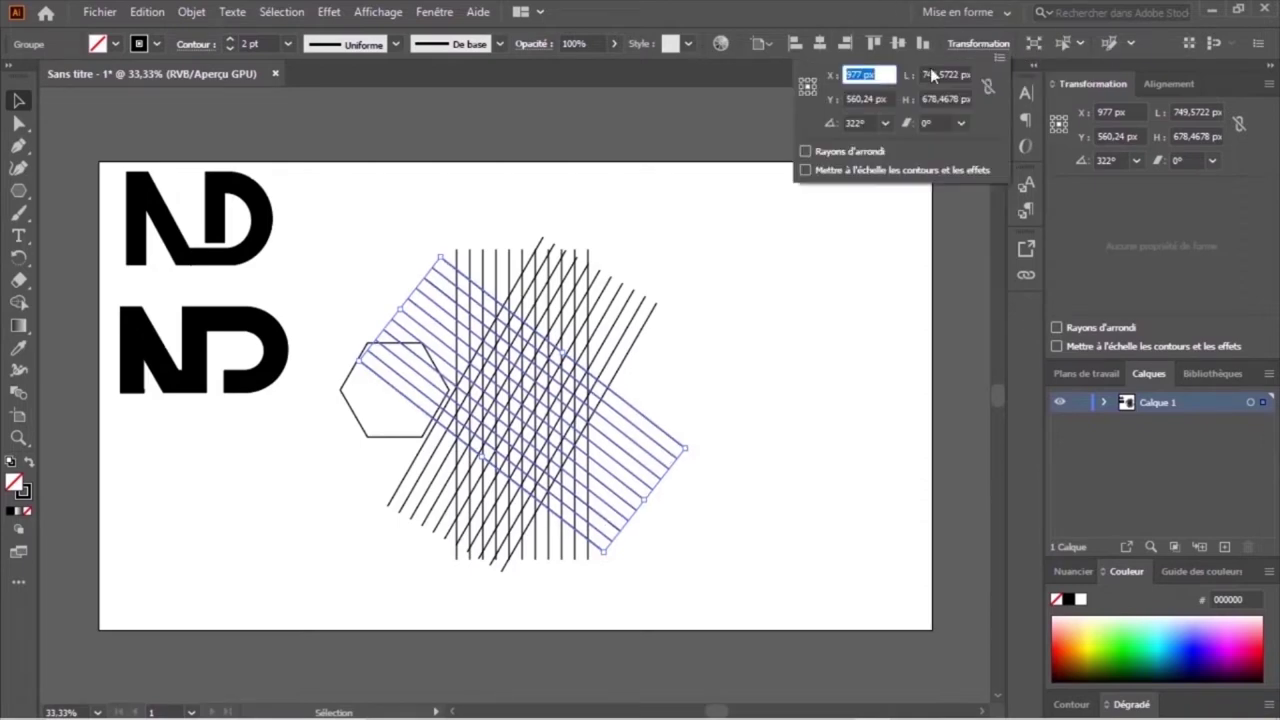
click(862, 122)
scroll(862, 122, down, 5)
scroll(862, 122, down, 5)
scroll(862, 122, down, 5)
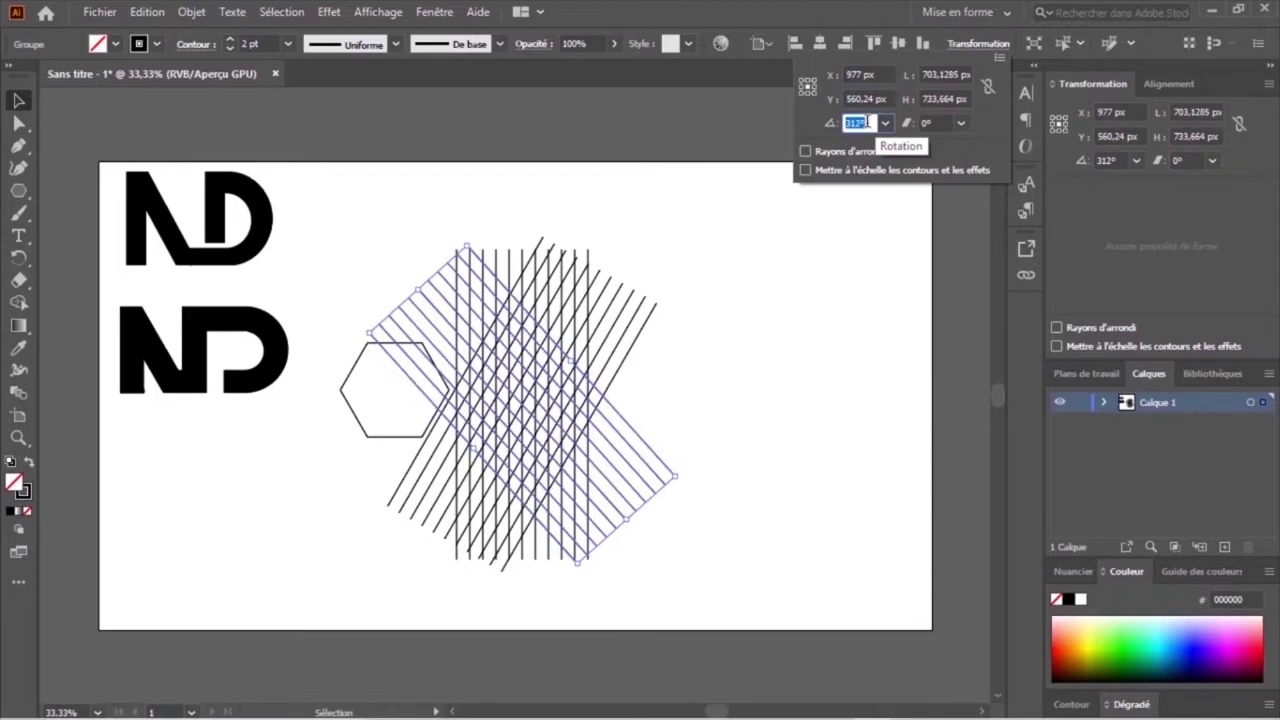
scroll(862, 122, down, 6)
scroll(866, 122, down, 1)
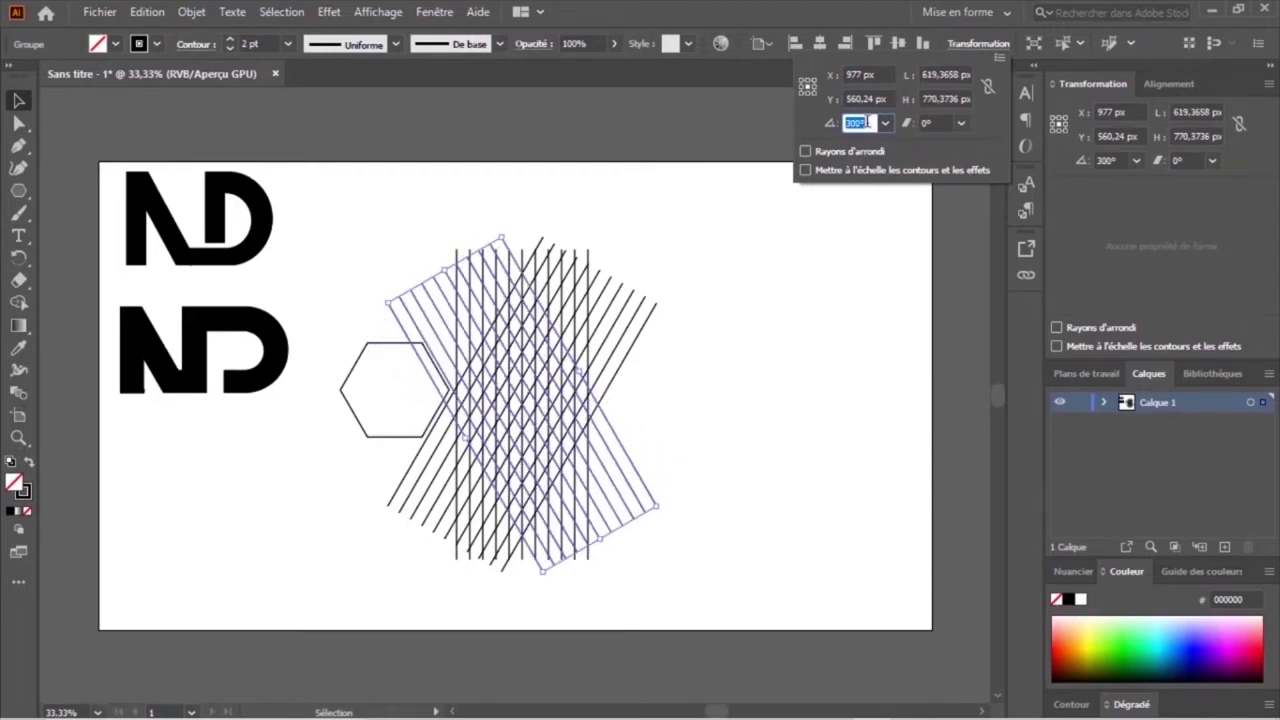
click(756, 313)
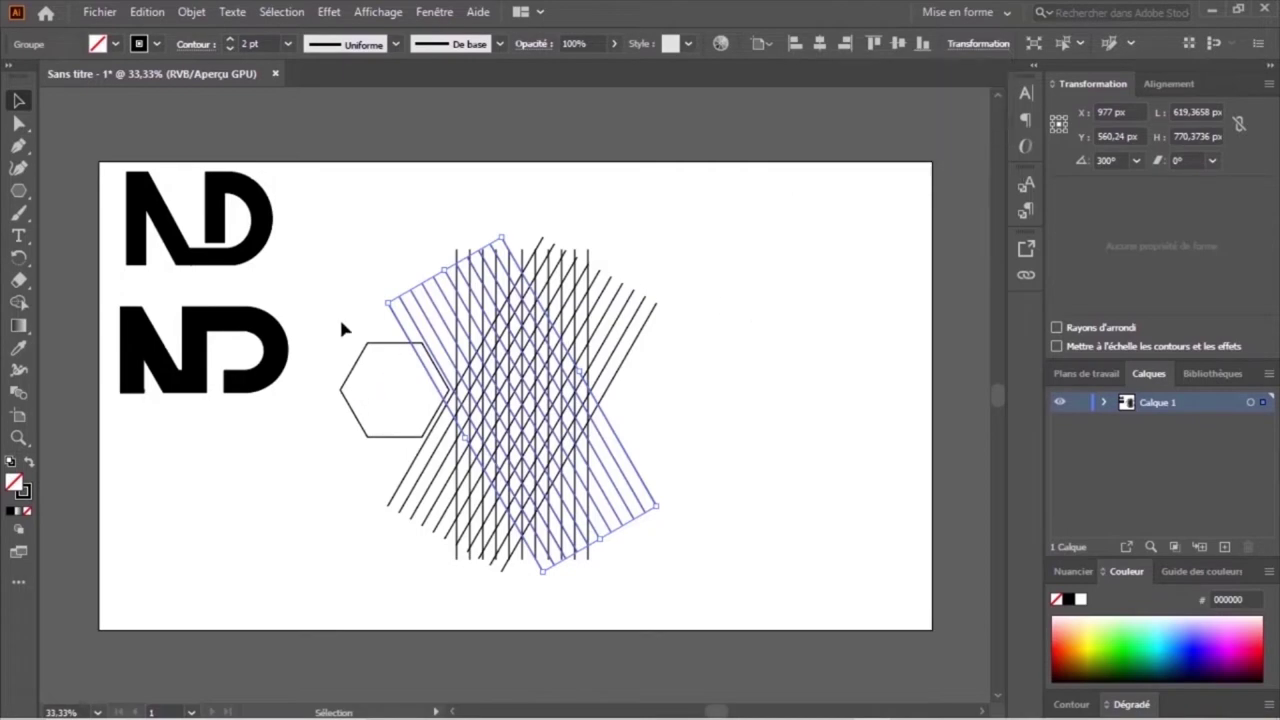
Delete the hexagon, leaving only the crossing line sets
click(364, 404)
key(Delete)
key(ctrl+plus)
Paste a copy of the line set behind the others and rotate it to 0° horizontal
click(146, 12)
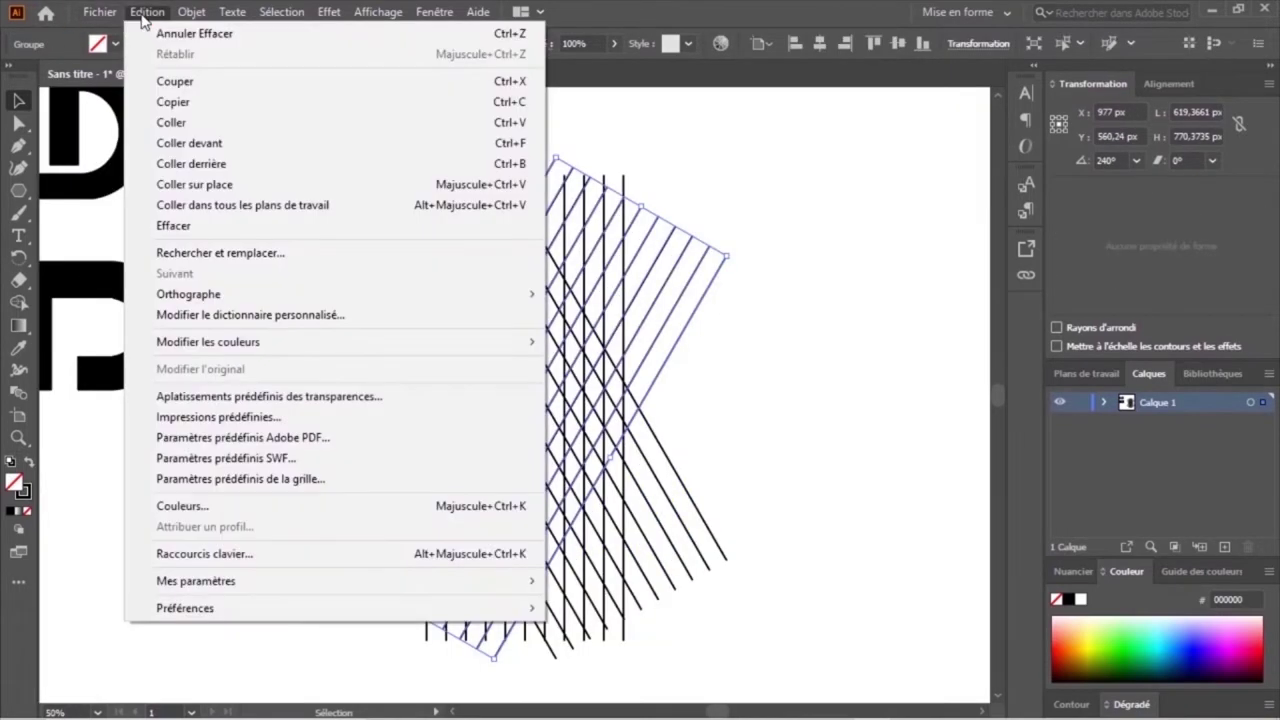
click(176, 101)
click(146, 12)
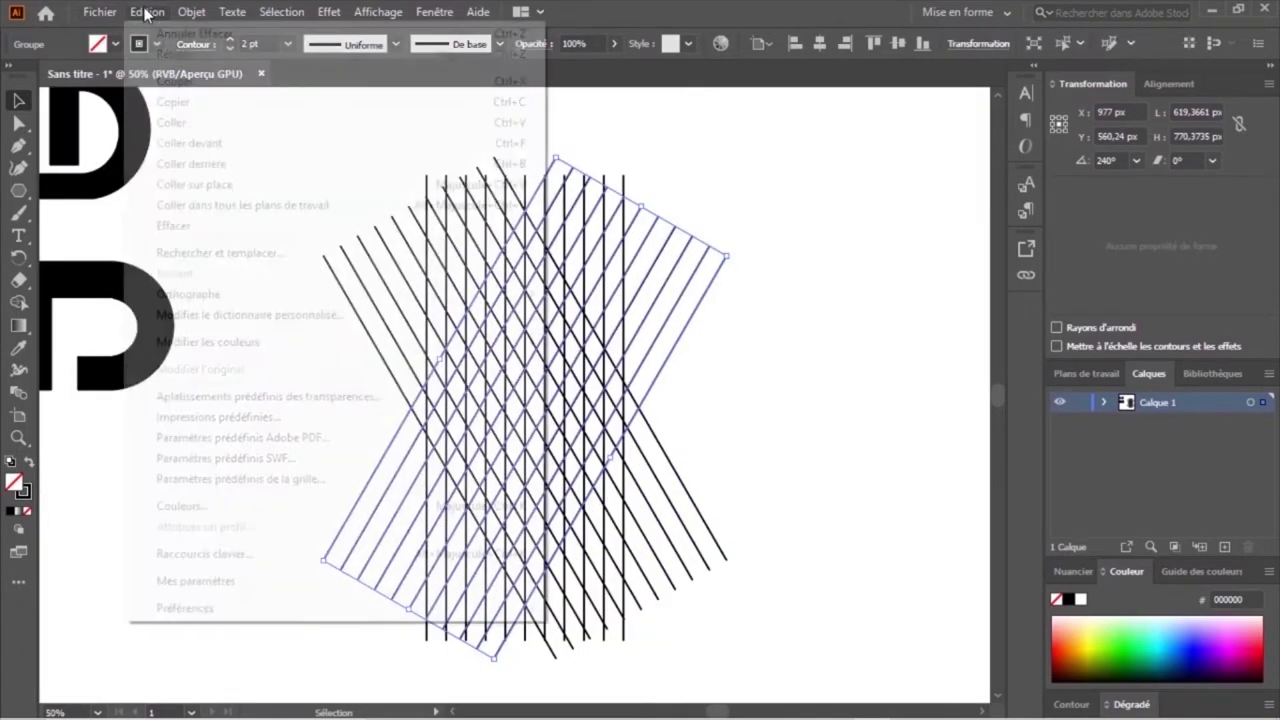
click(214, 166)
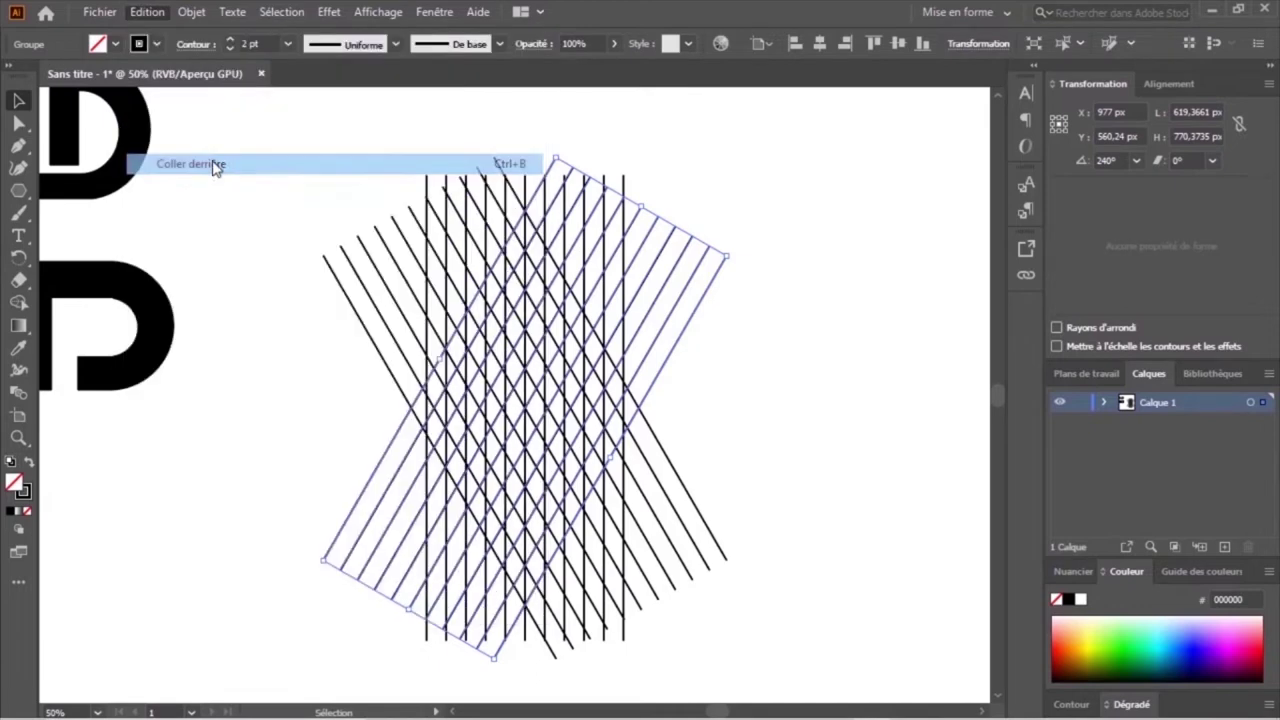
click(965, 45)
click(884, 123)
click(904, 141)
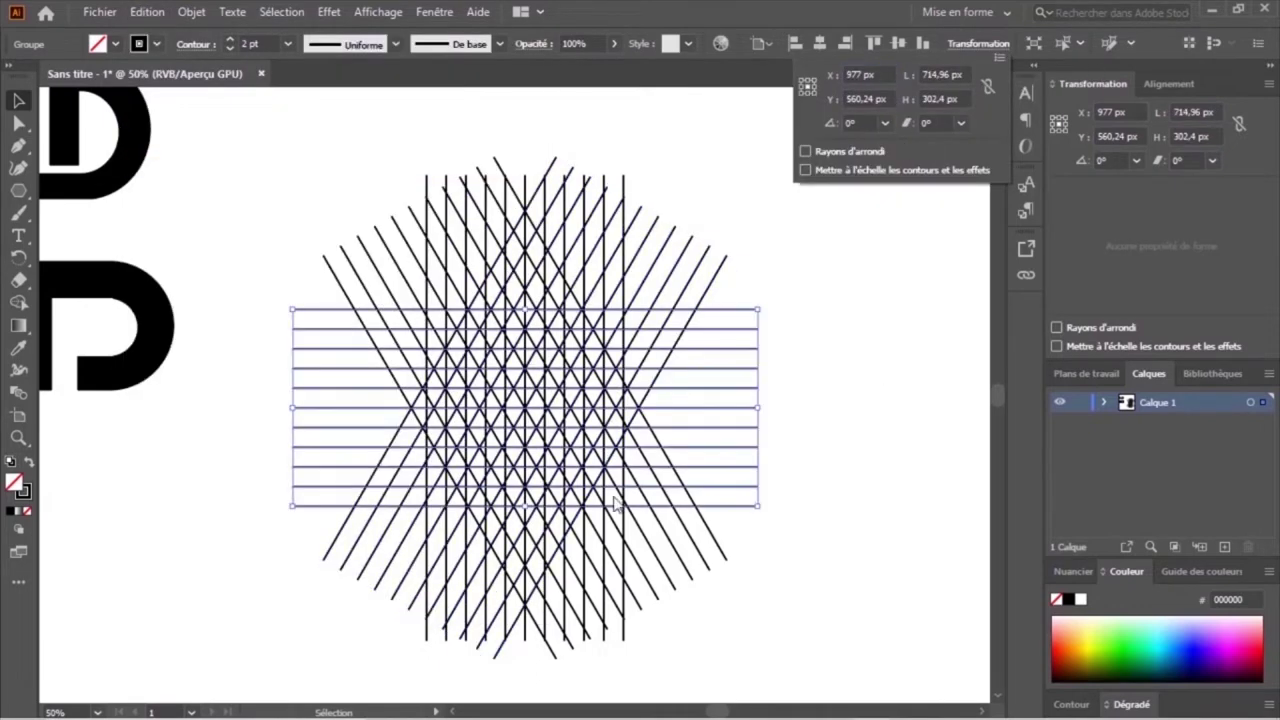
click(953, 371)
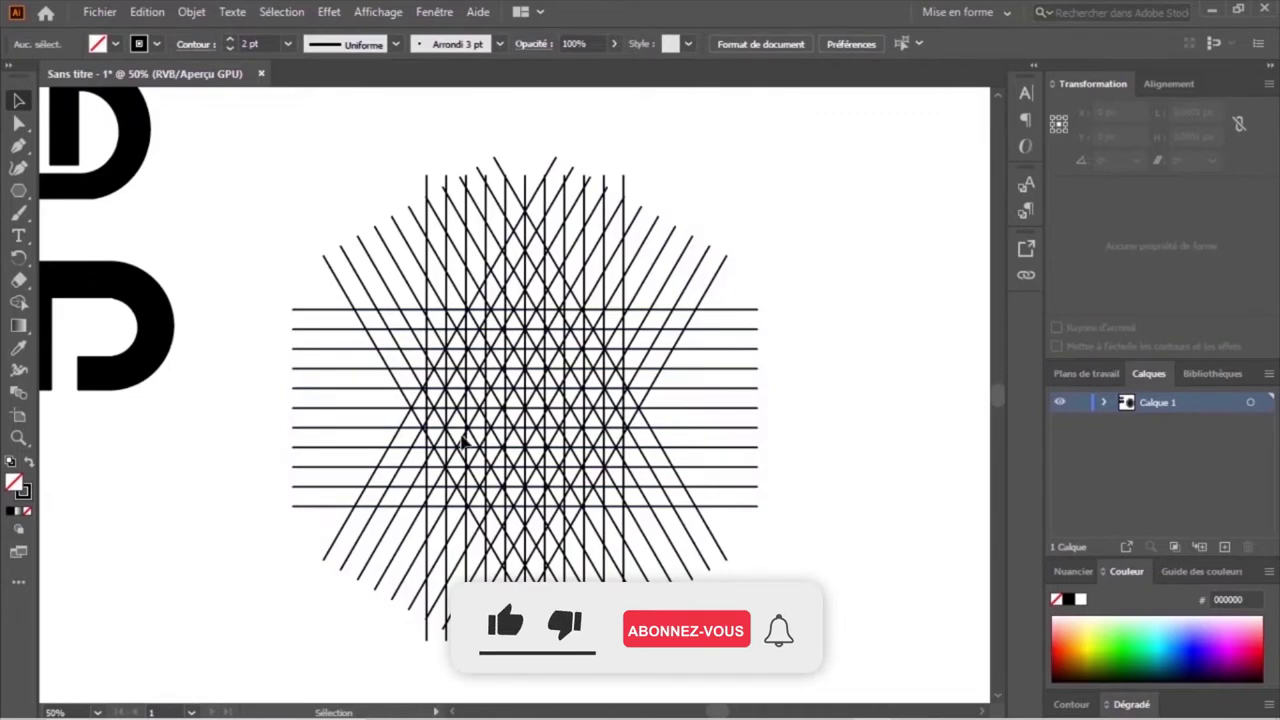
Select all three line sets, switch to Shape Builder, and set the fill colour to black
drag(251, 146, 330, 330)
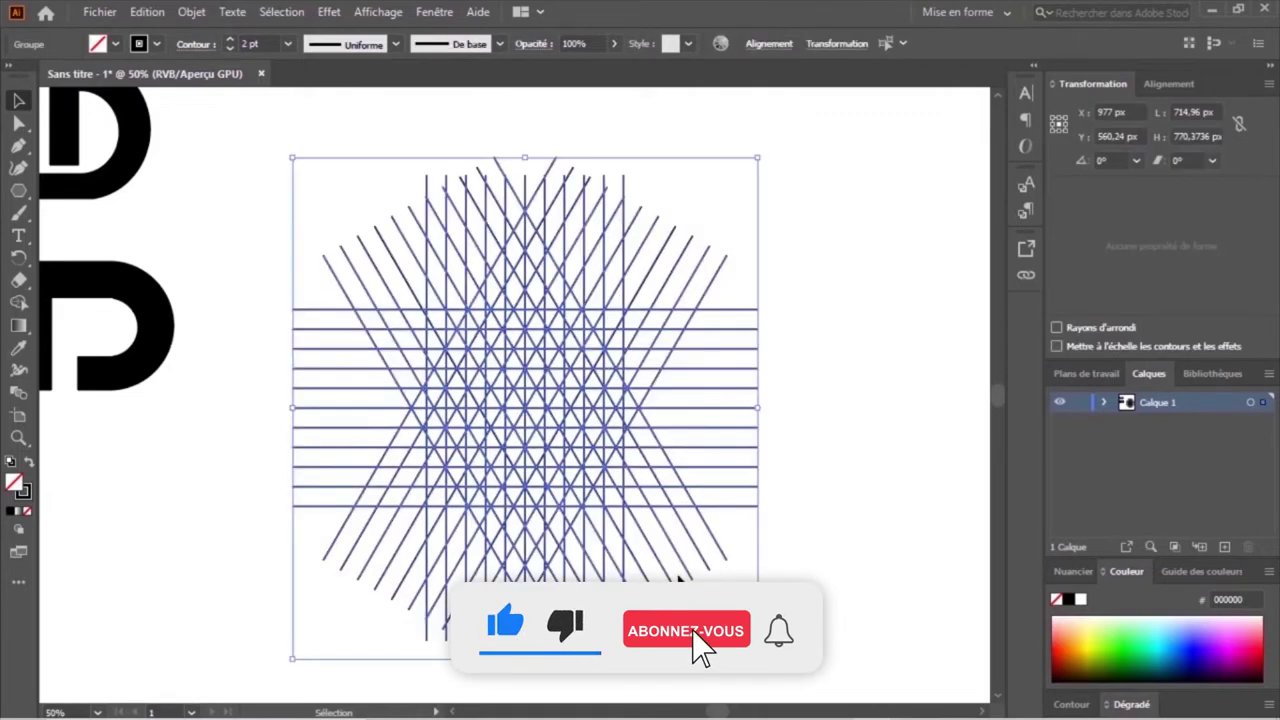
click(18, 302)
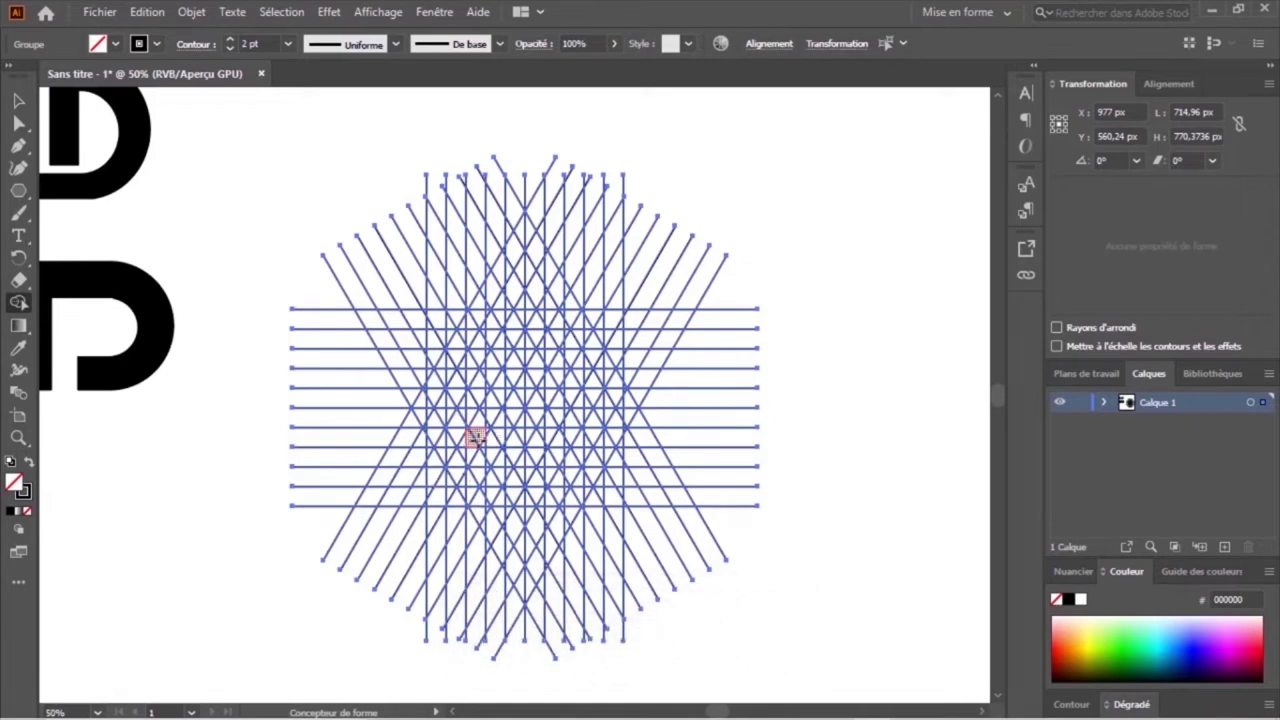
key(ctrl+plus)
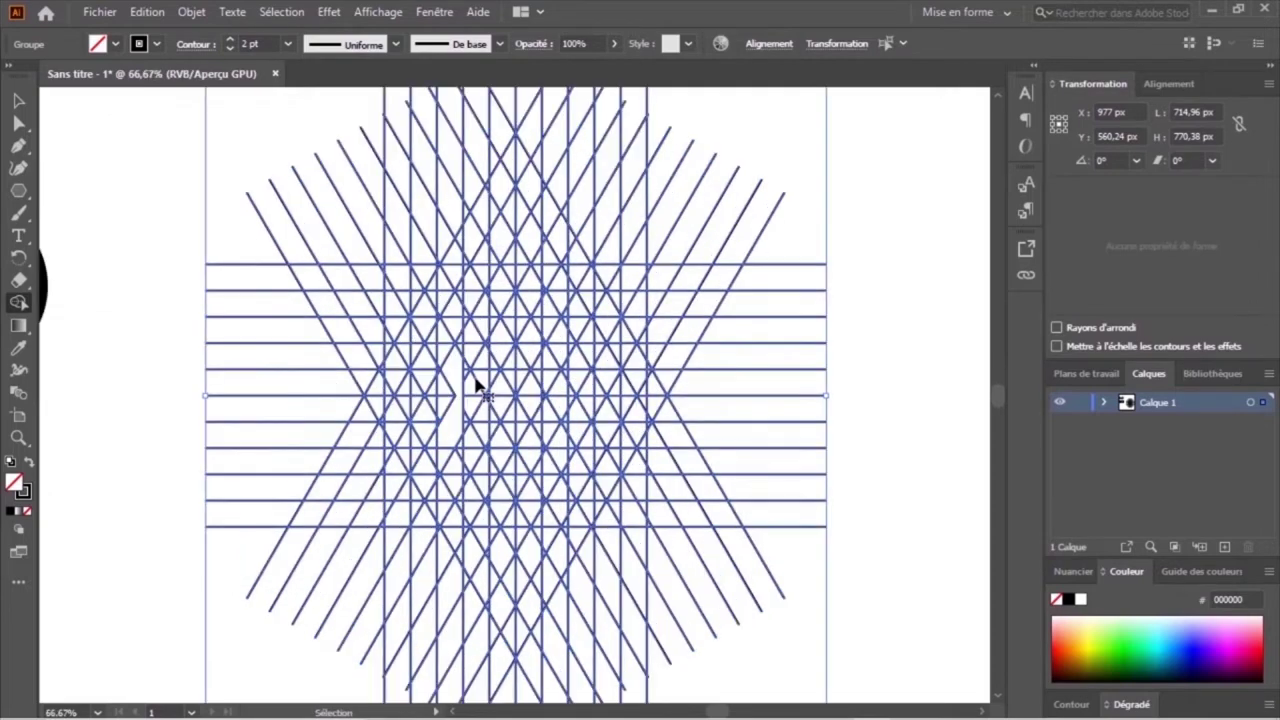
key(ctrl+plus)
click(147, 11)
click(198, 54)
key(v)
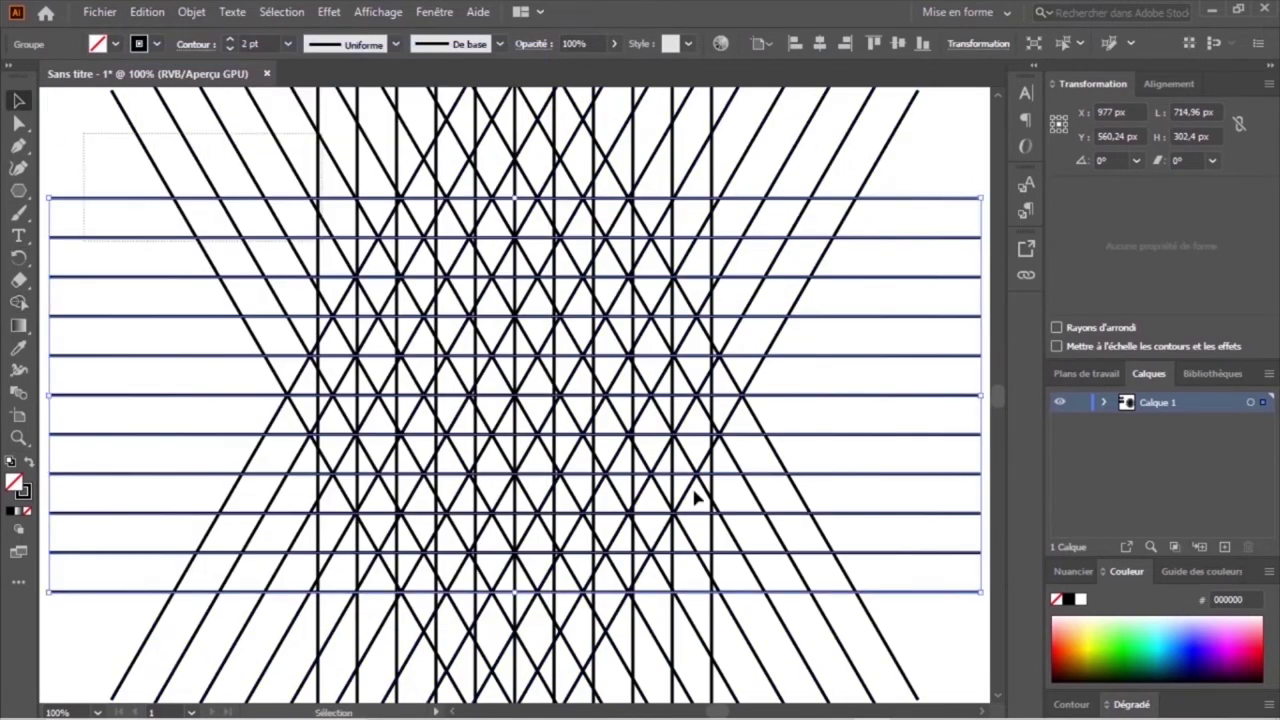
key(ctrl+a)
key(shift+m)
click(98, 43)
click(50, 64)
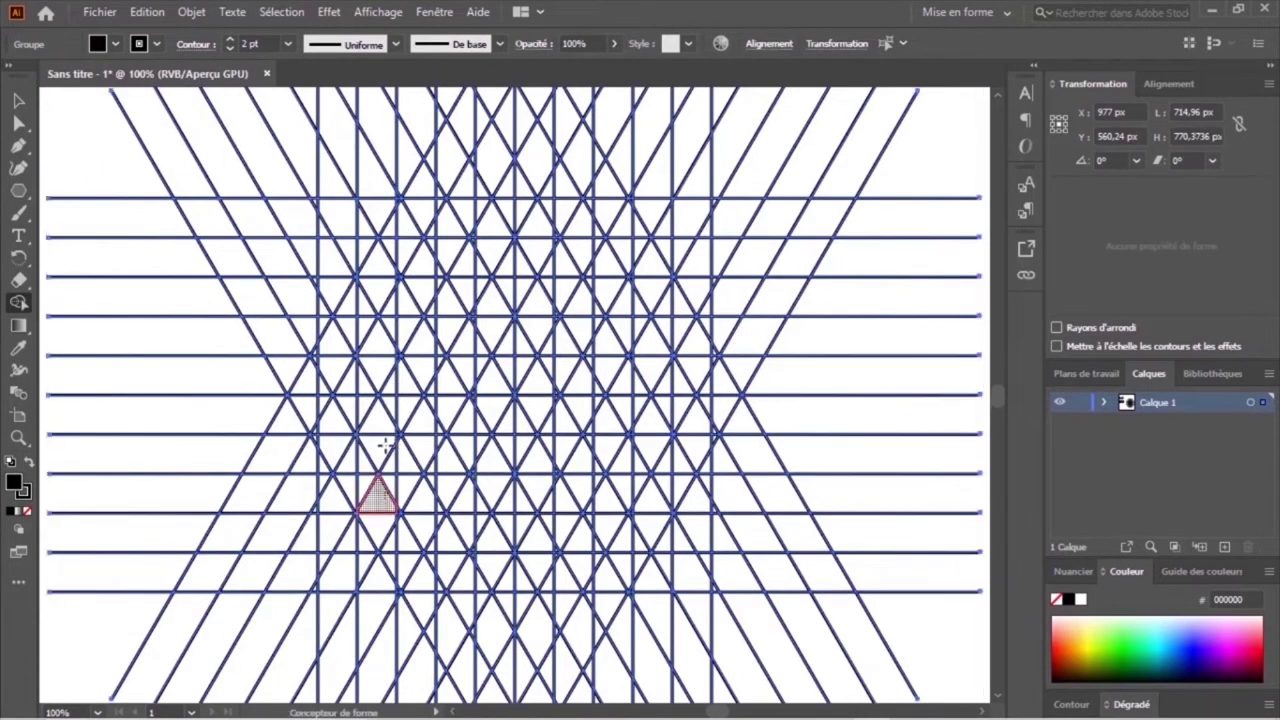
Merge a vertical column of grid cells into a black L shape, undoing trial triangle merges
mouse_move(377, 490)
mouse_down()
mouse_move(376, 362)
mouse_move(540, 338)
mouse_up()
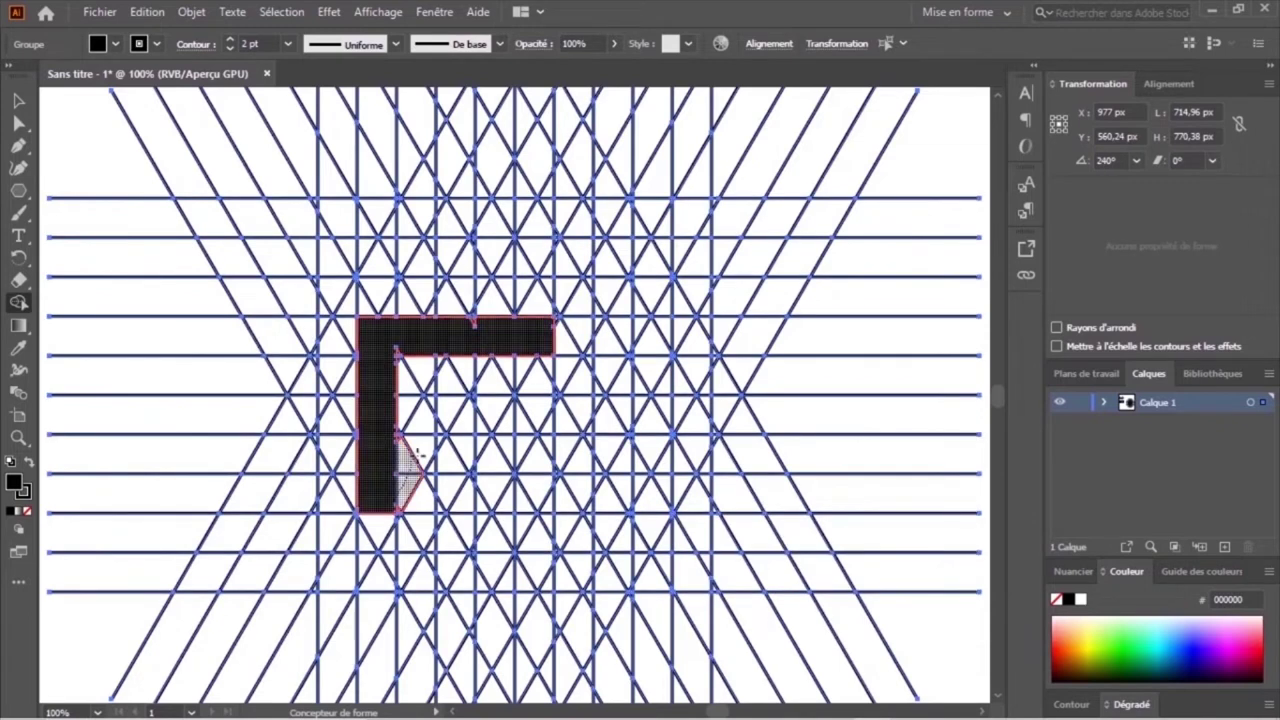
mouse_move(436, 425)
mouse_down()
mouse_move(450, 492)
mouse_move(446, 452)
mouse_up()
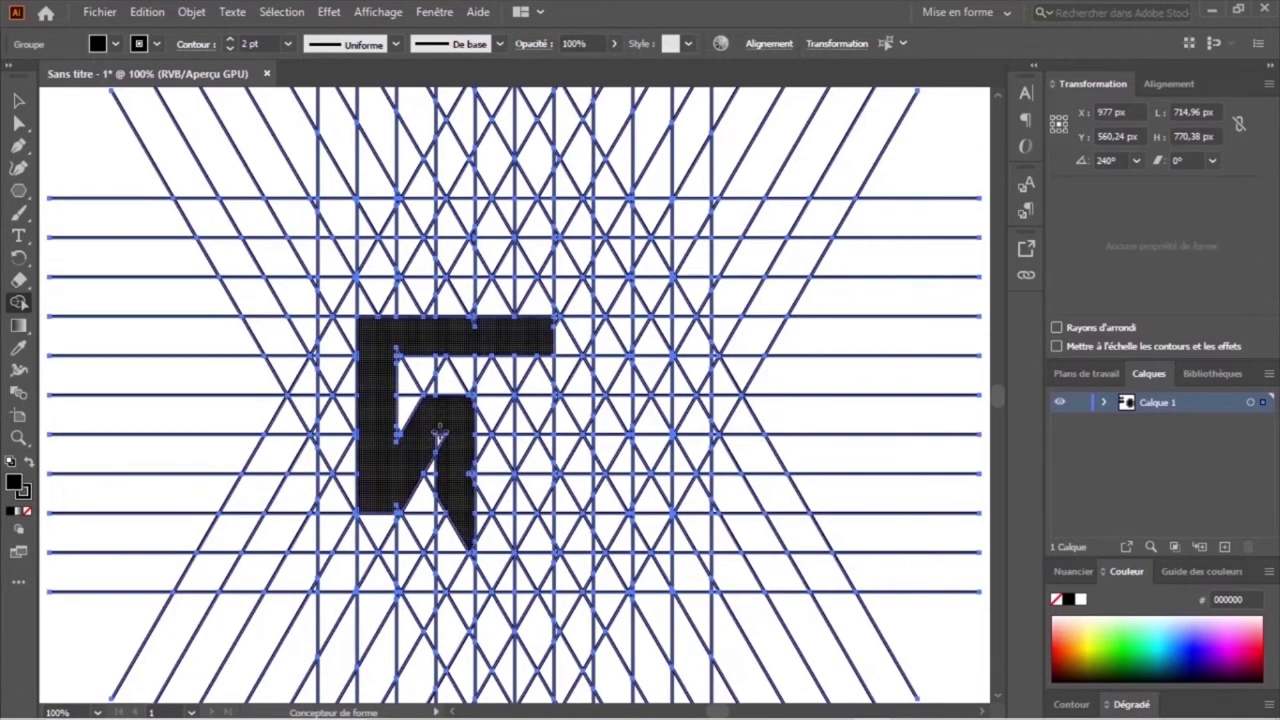
key(ctrl+z)
key(ctrl+z)
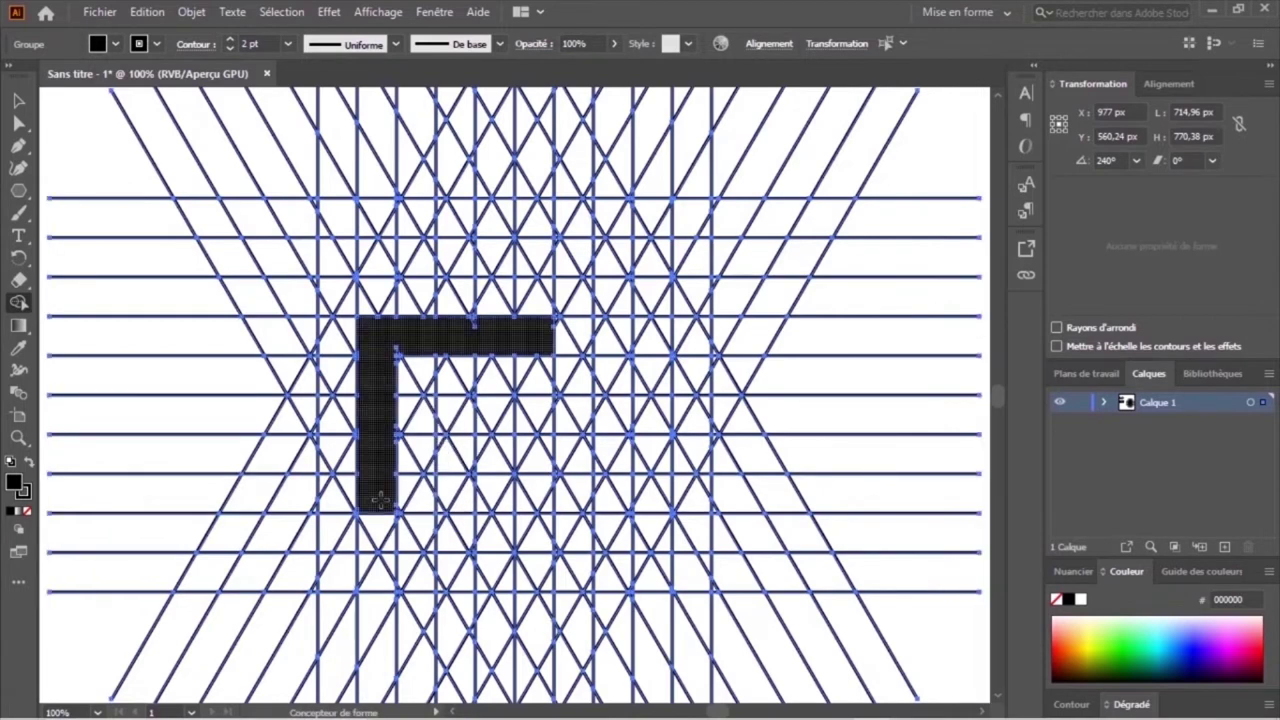
mouse_move(378, 490)
mouse_down()
mouse_move(377, 540)
mouse_move(437, 487)
mouse_move(458, 513)
mouse_up()
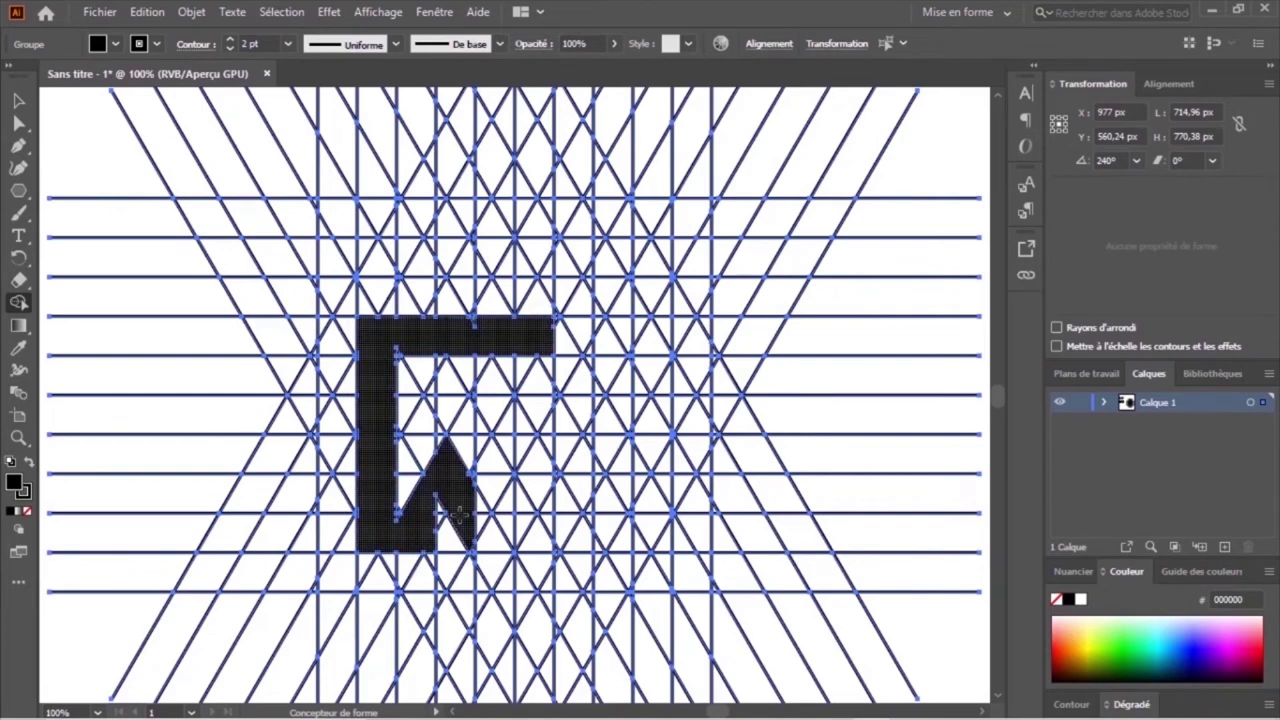
key(ctrl+z)
drag(378, 484, 402, 535)
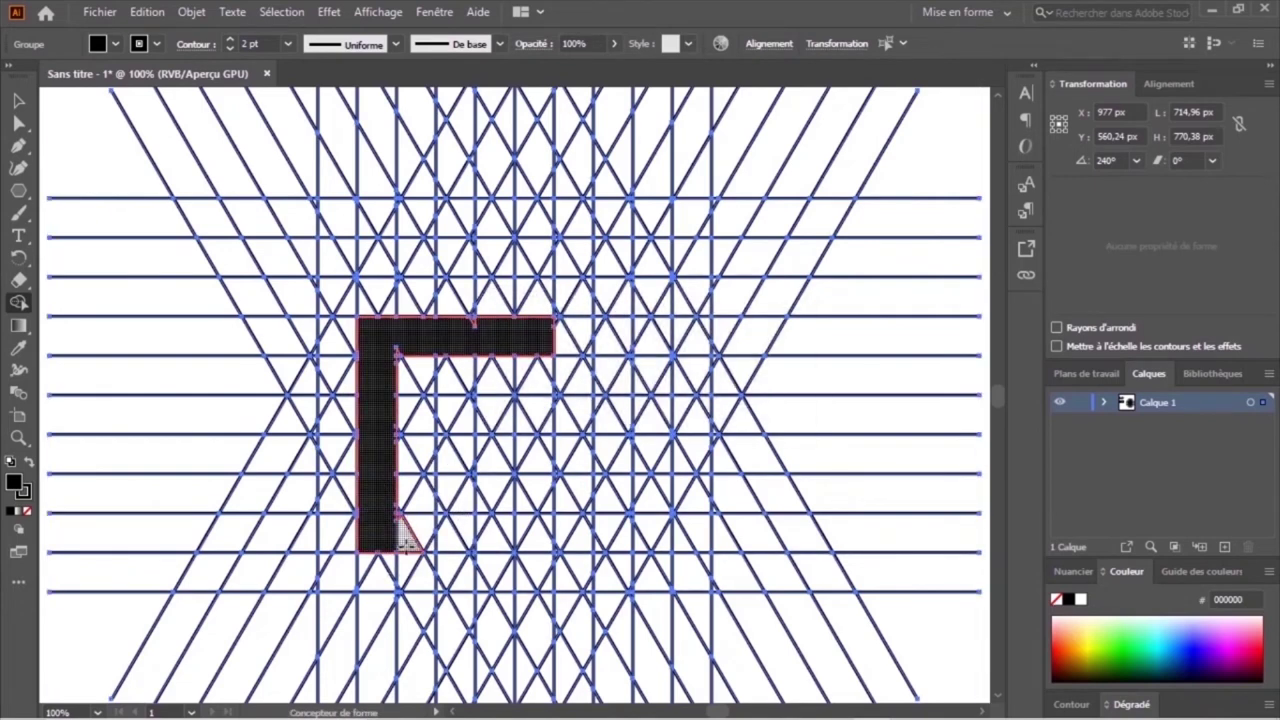
key(ctrl+z)
Add the lower triangle, right-side diamond notch, right column and bottom-left cell to the shape
alt+click(378, 530)
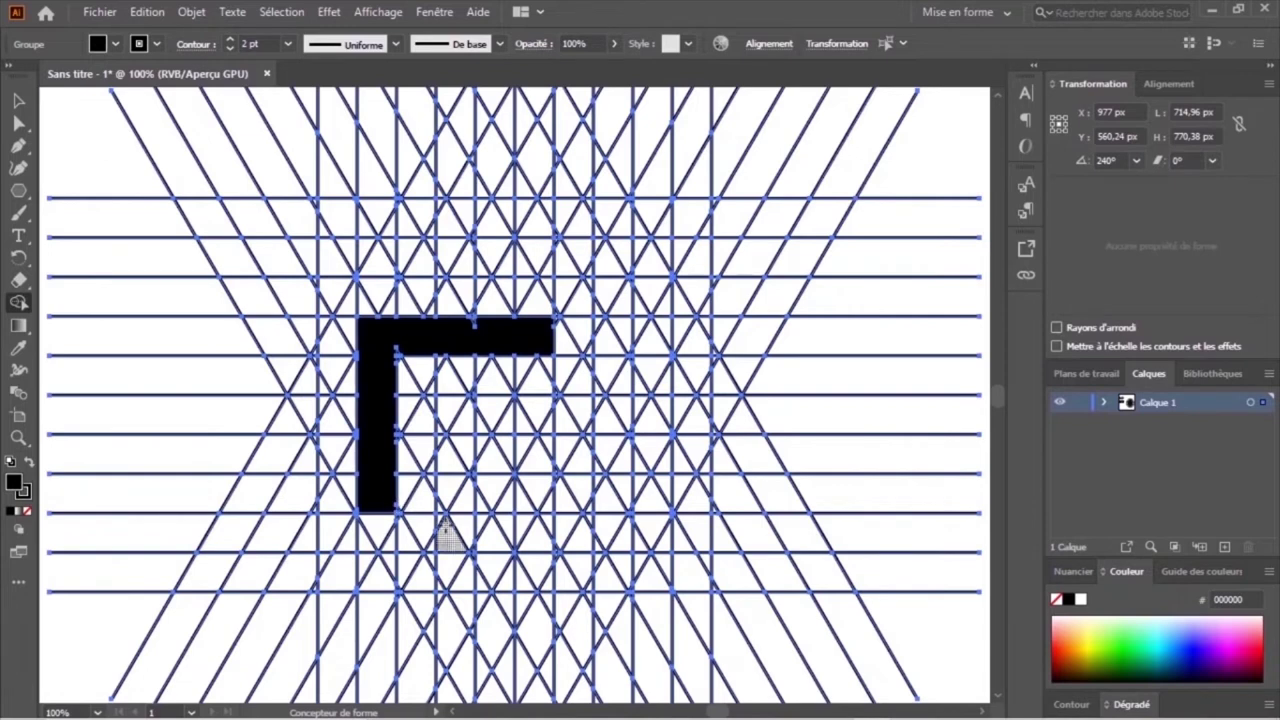
drag(389, 541, 378, 500)
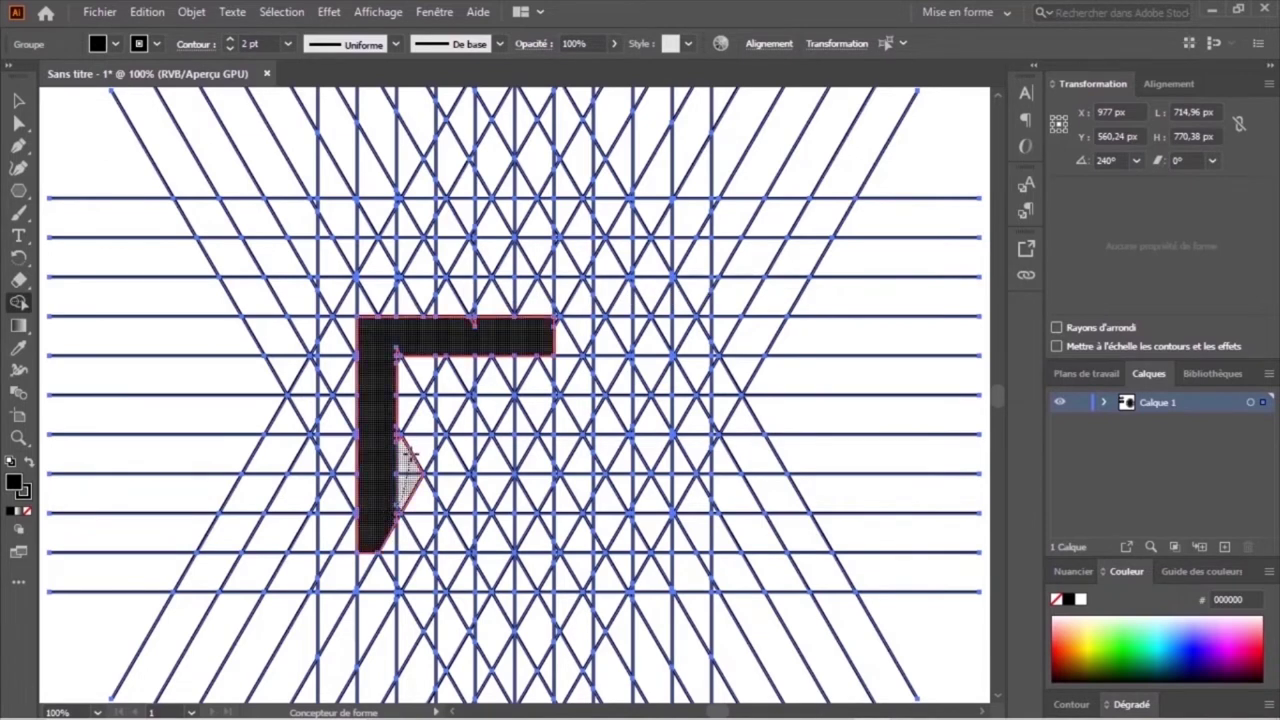
drag(422, 428, 448, 482)
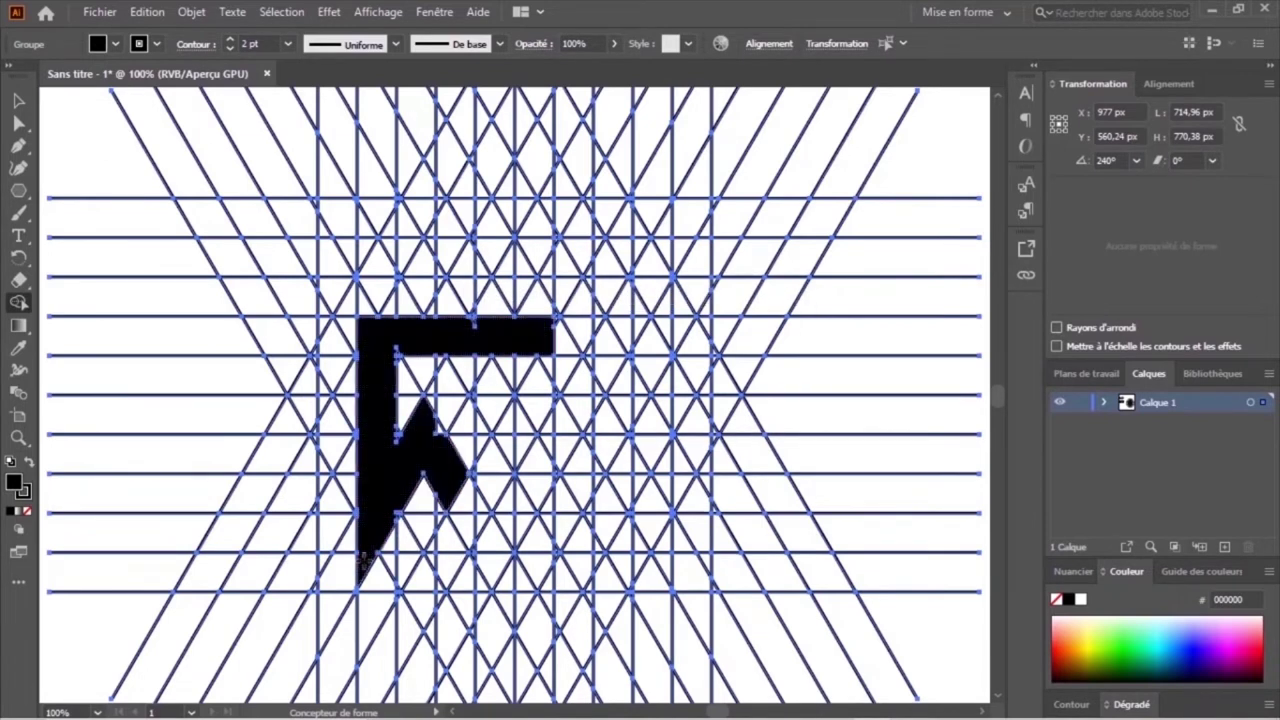
mouse_move(533, 343)
mouse_down()
mouse_move(539, 539)
mouse_move(505, 575)
mouse_move(525, 582)
mouse_up()
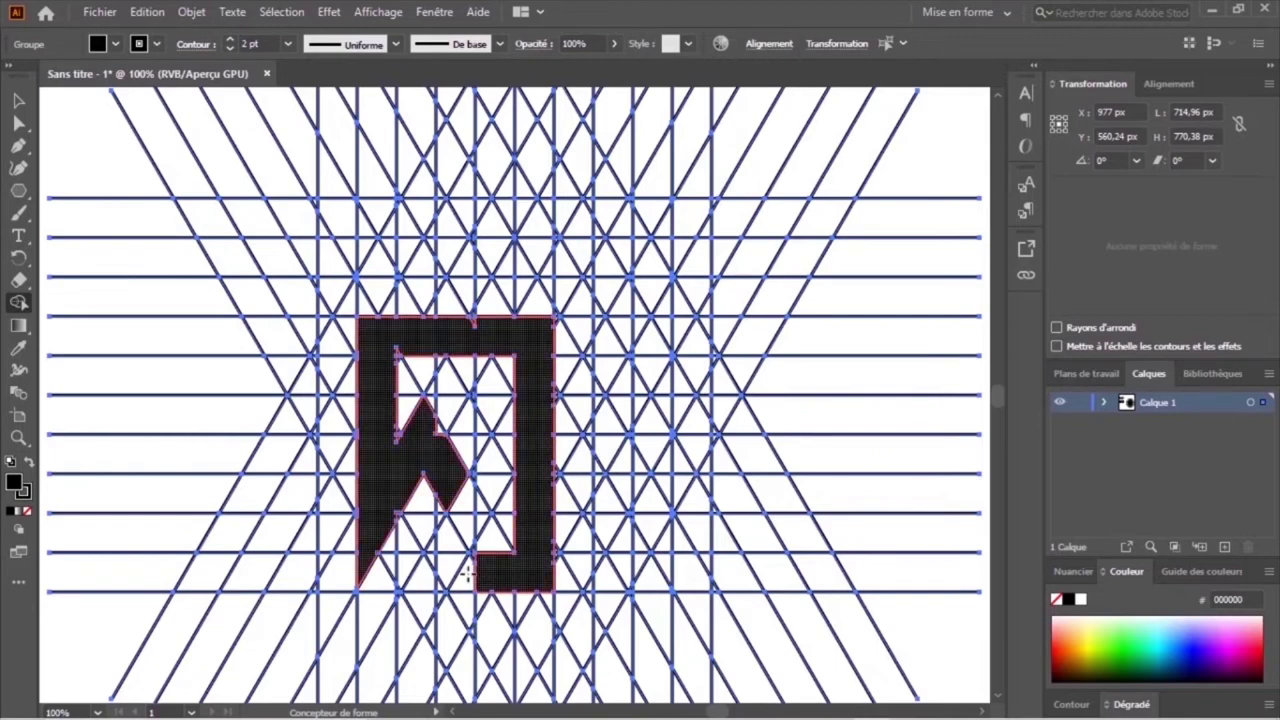
drag(421, 574, 444, 571)
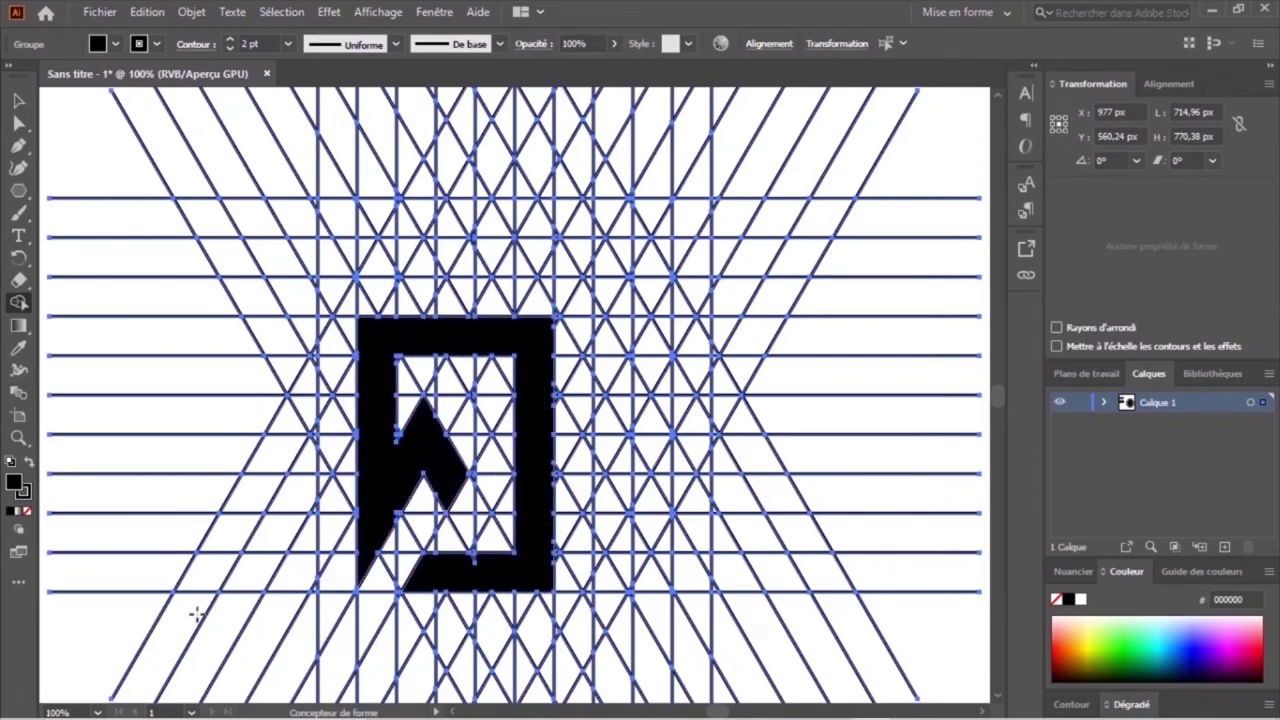
key(ctrl+minus)
key(ctrl+minus)
key(ctrl+minus)
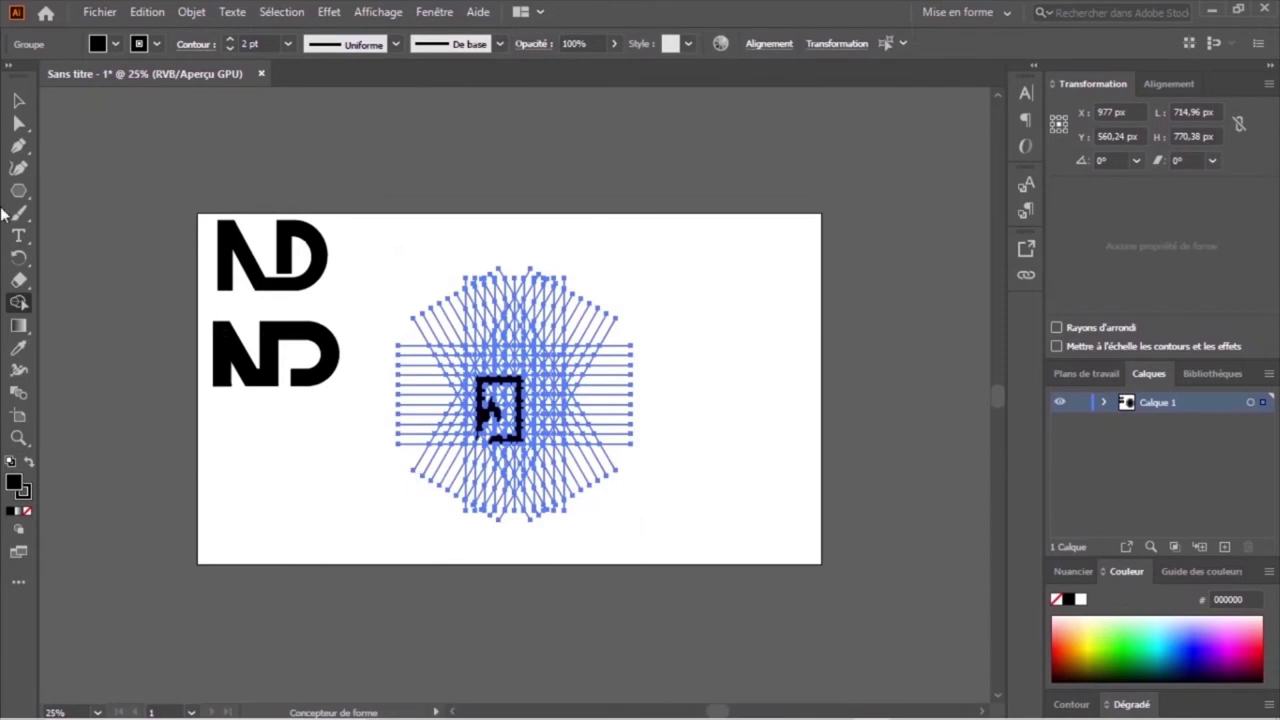
Select the grid artwork and ungroup it with Dissocier
click(16, 100)
click(318, 461)
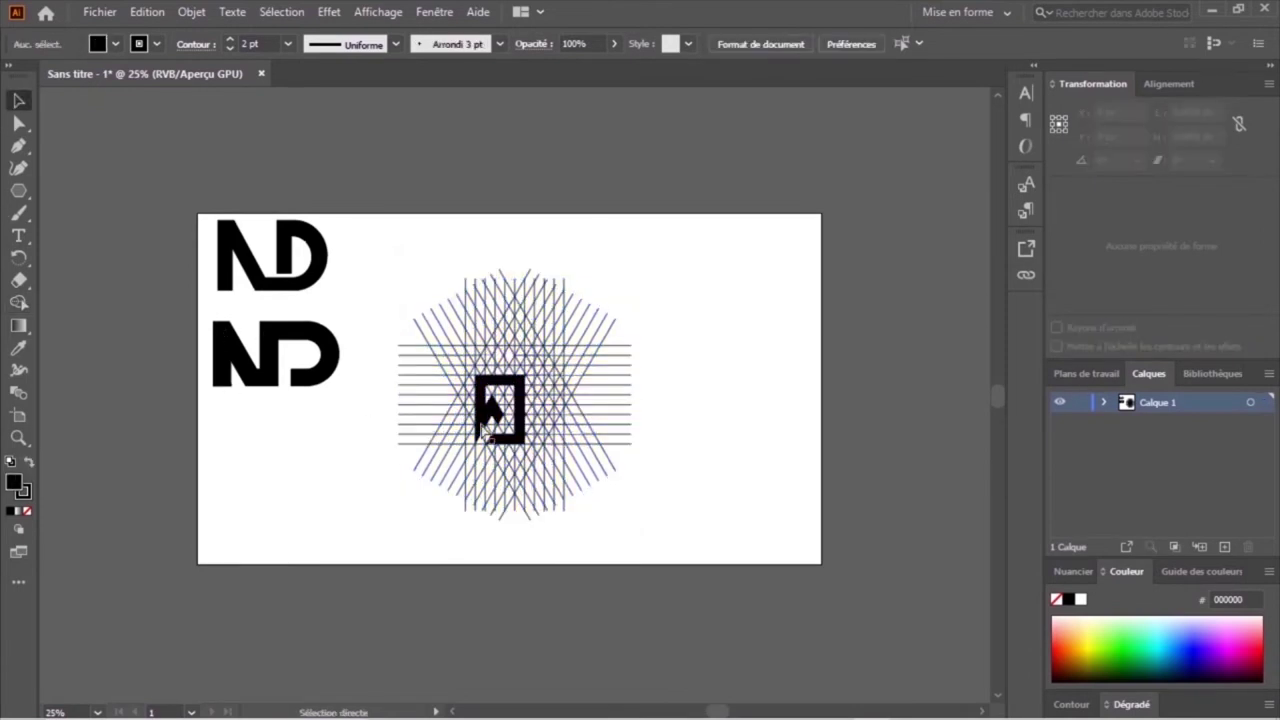
key(ctrl+plus)
click(527, 433)
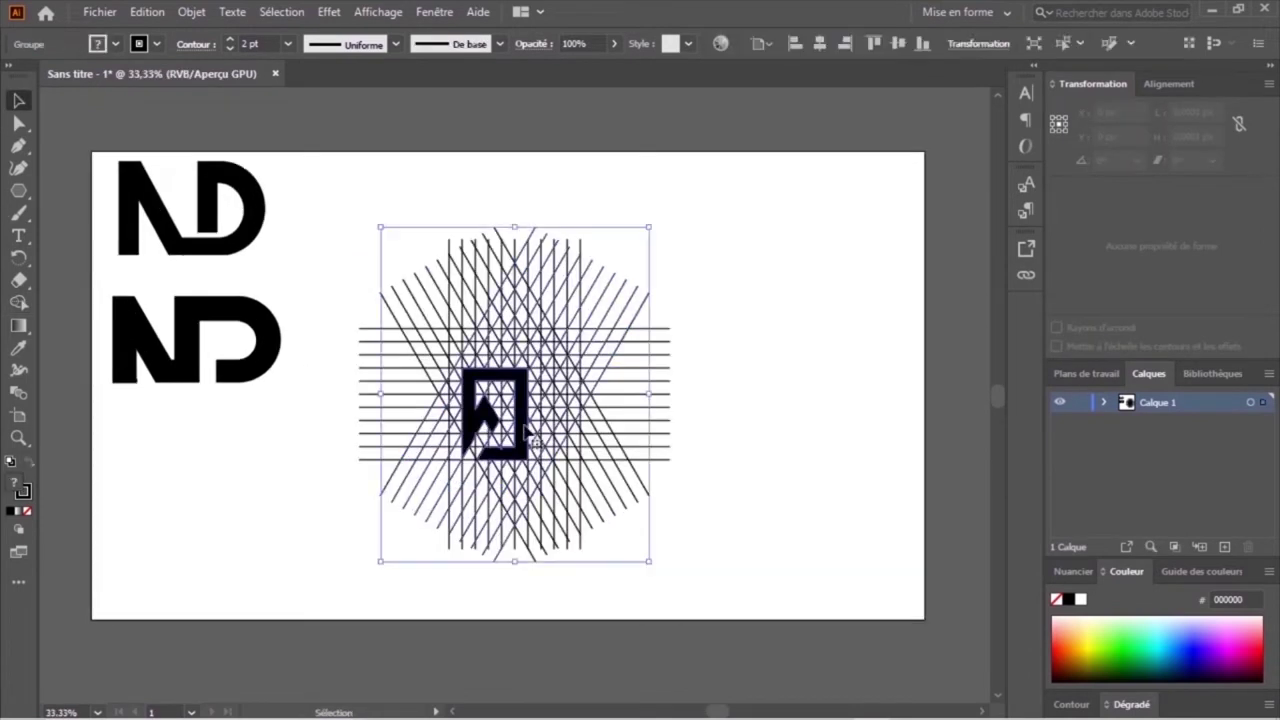
click(190, 474)
click(580, 358)
right_click(578, 355)
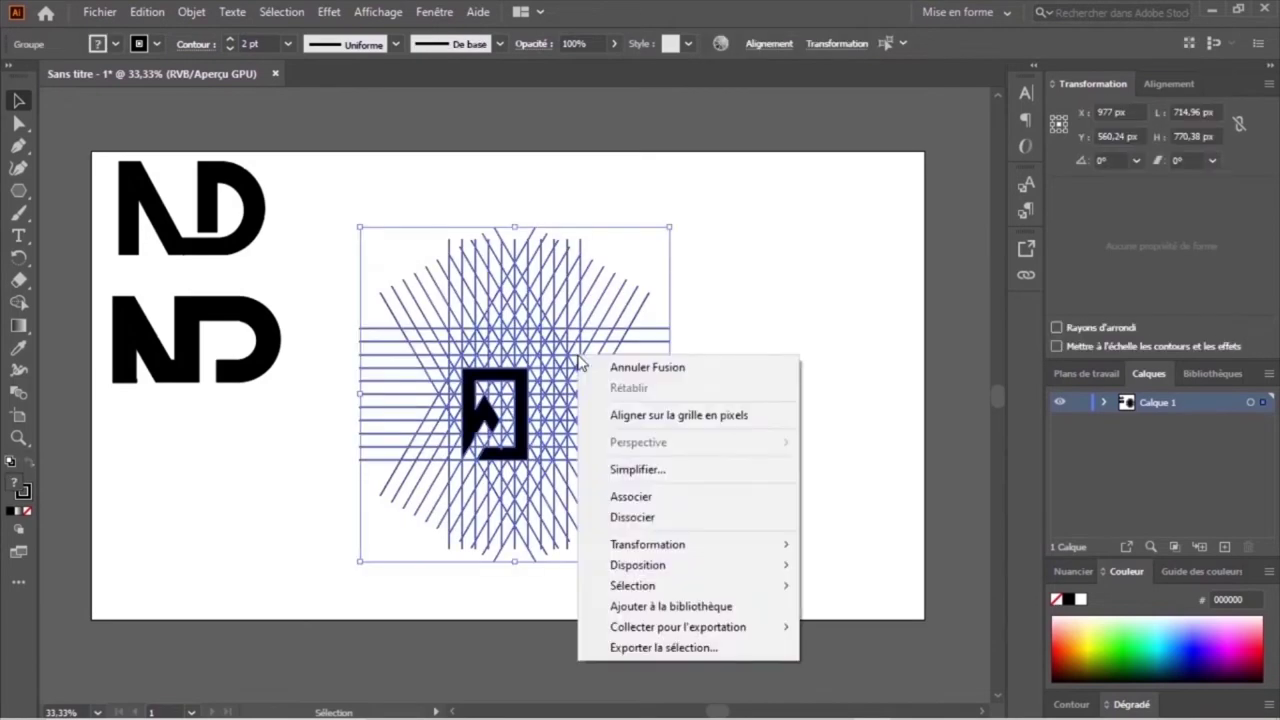
click(632, 517)
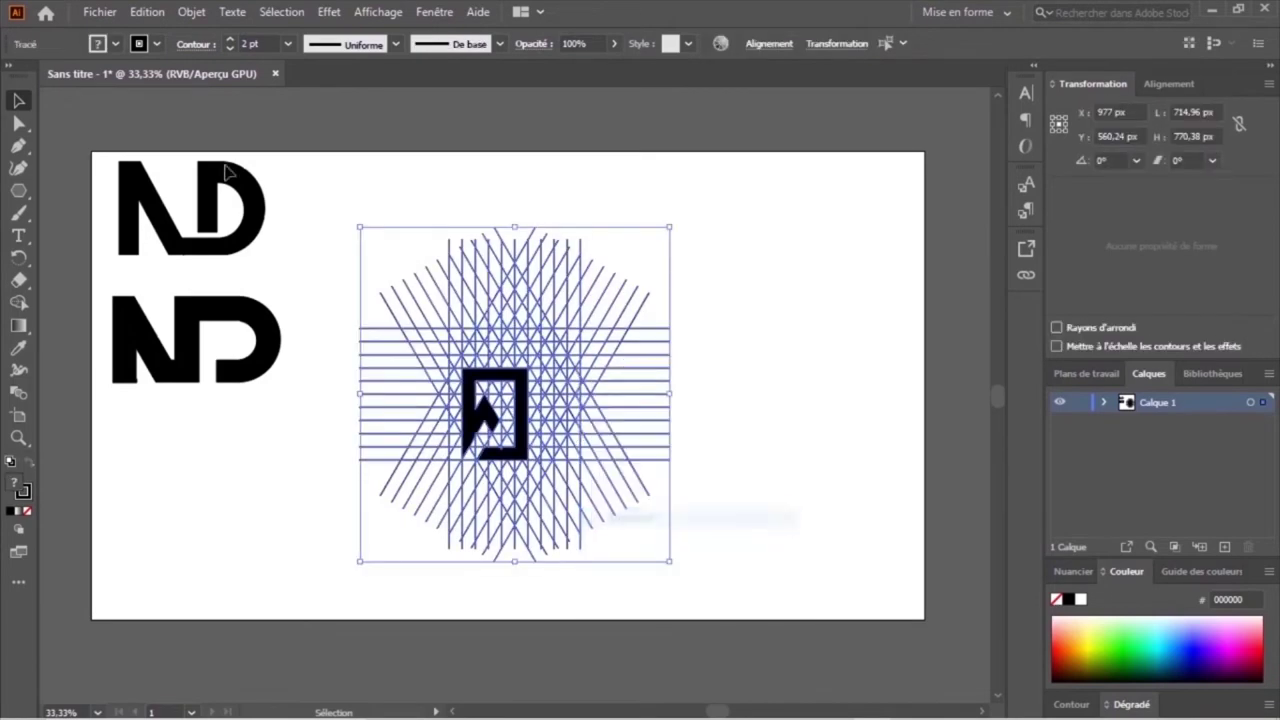
Expand the artwork's fill and stroke with Objet > Décomposer
click(191, 12)
click(280, 231)
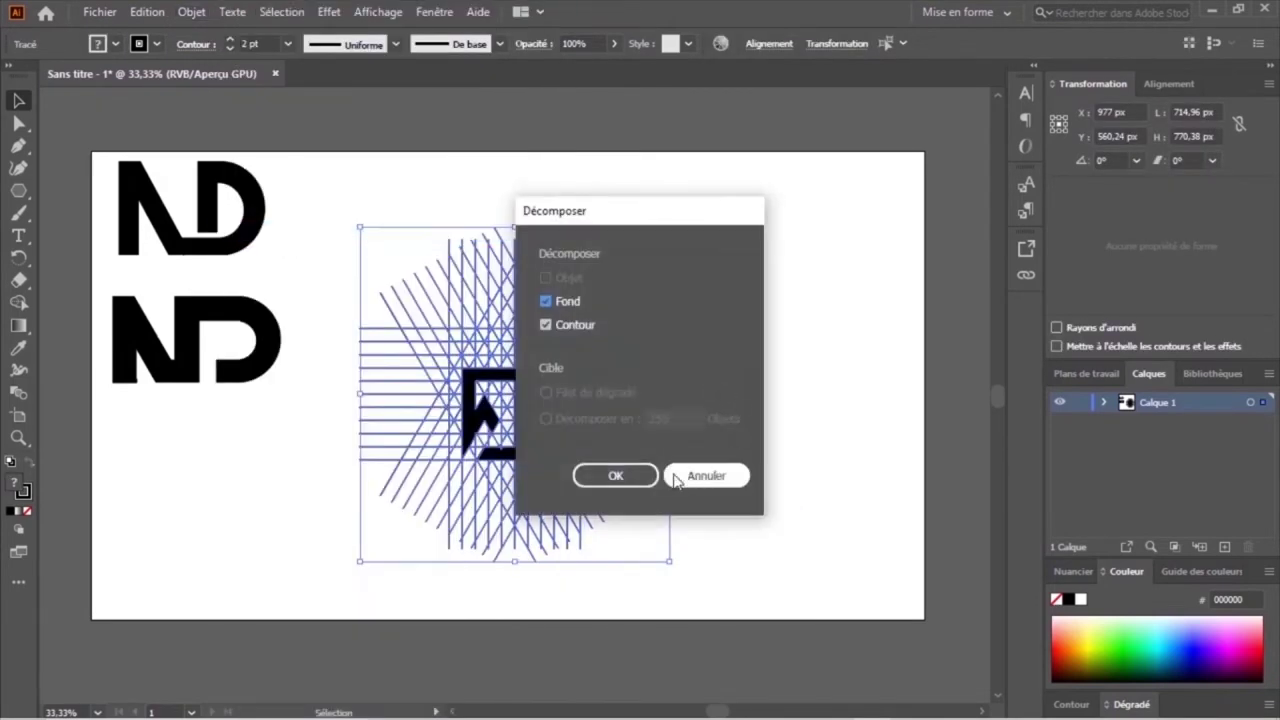
click(614, 474)
click(787, 390)
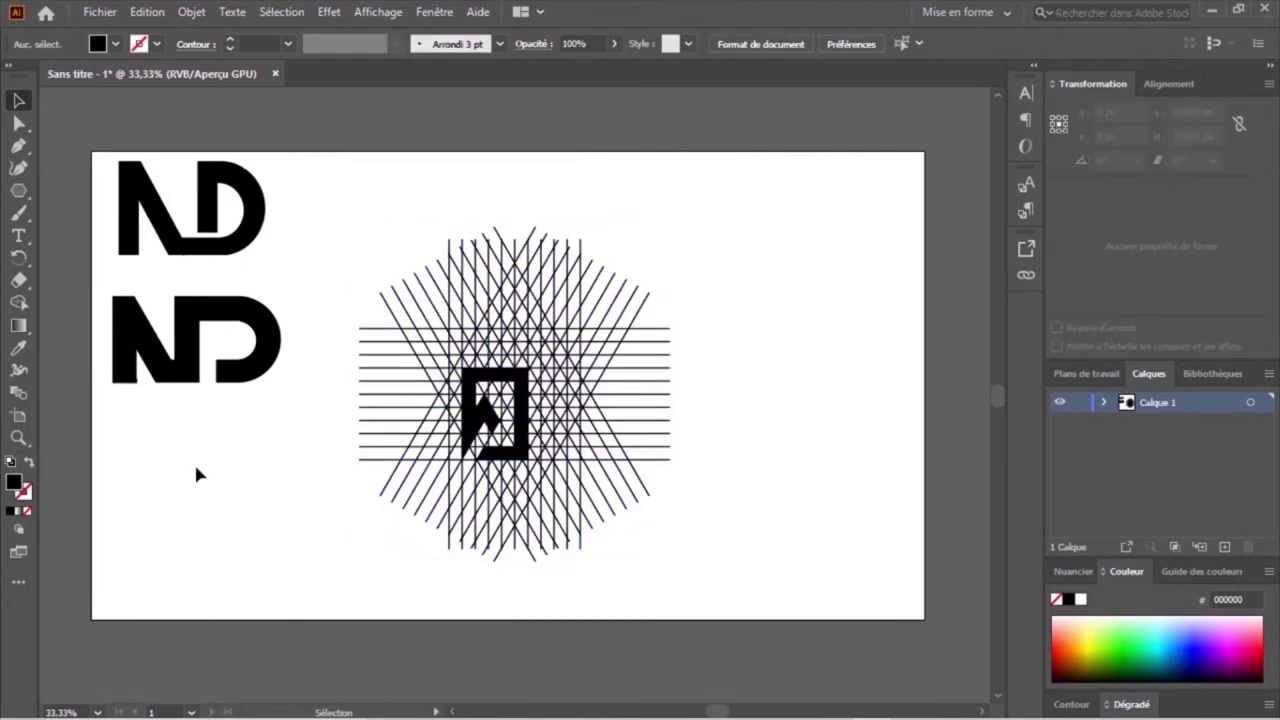
Delete the leftover line grid and shift the monogram beside the first ND logo
drag(487, 418, 314, 217)
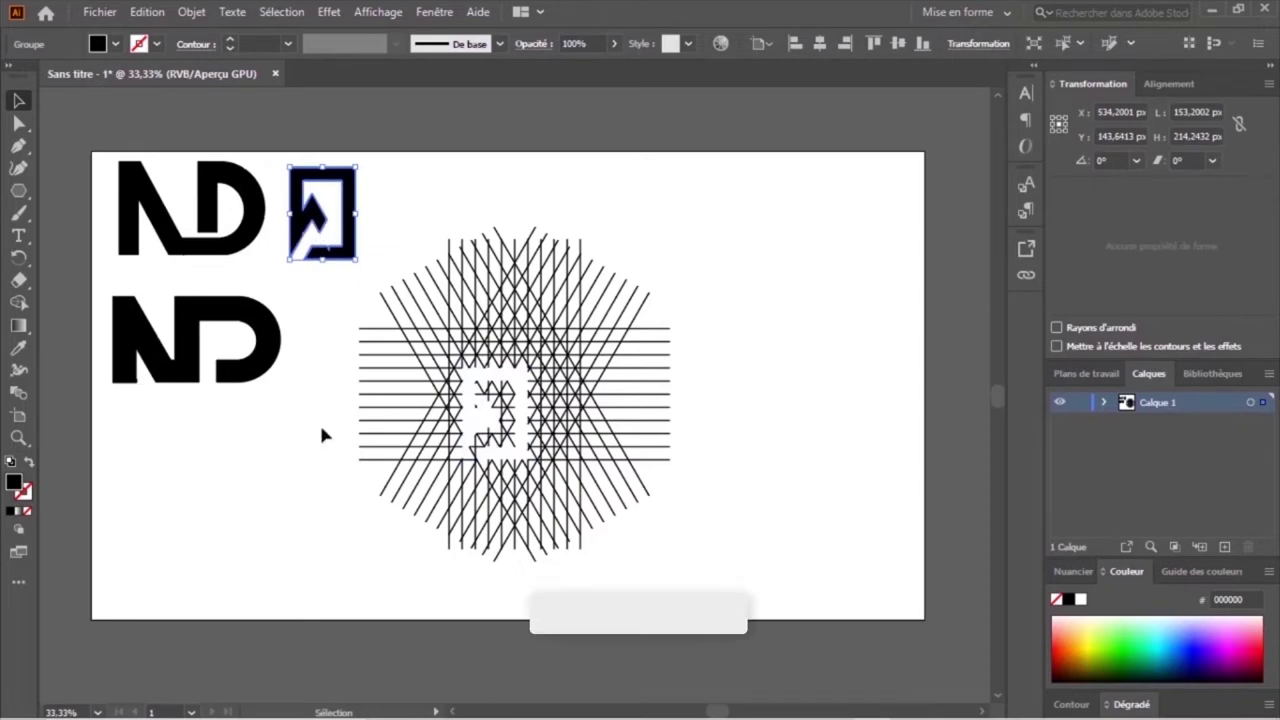
drag(303, 468, 787, 336)
key(Delete)
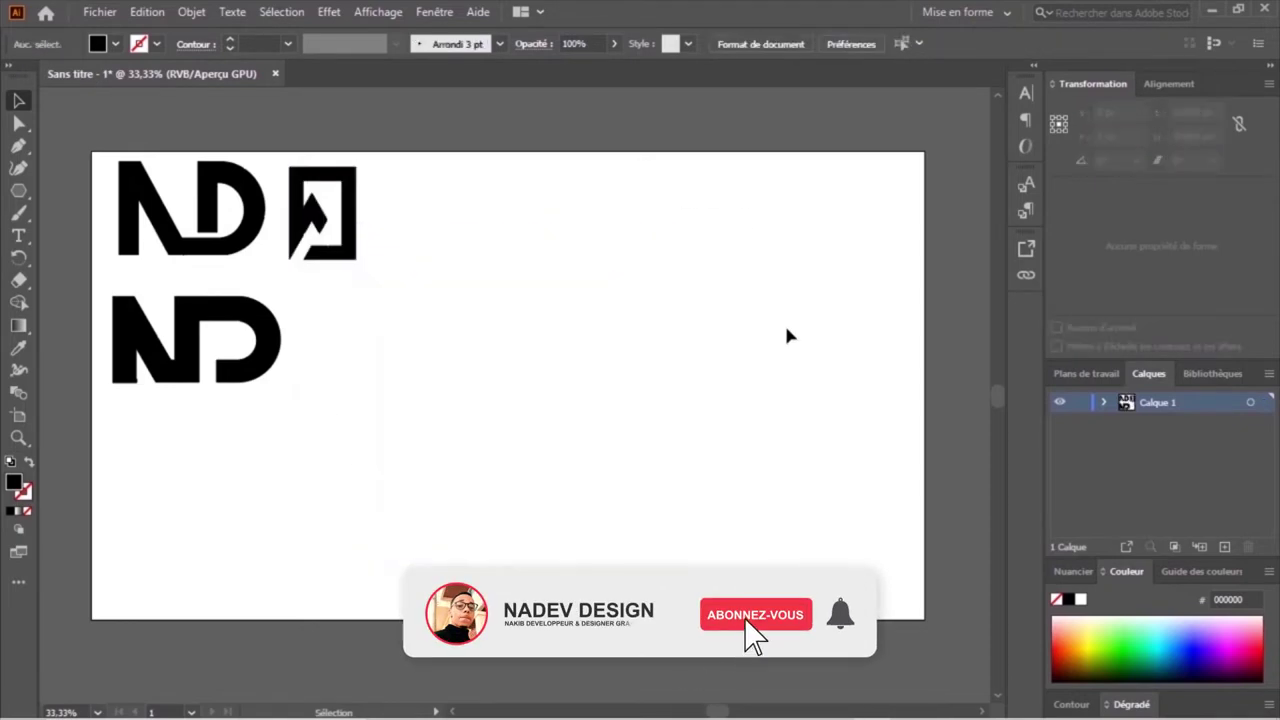
drag(355, 255, 398, 242)
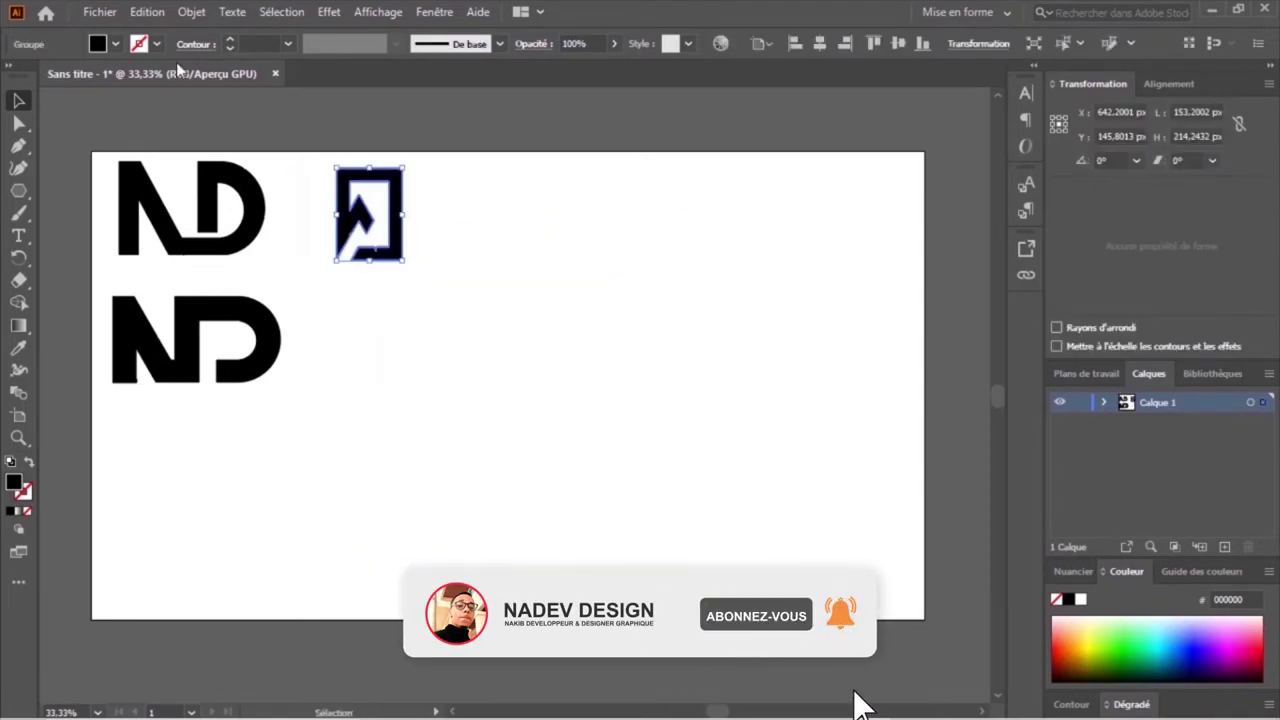
Reduce the square emblem's outline stroke to 4 pt
click(233, 50)
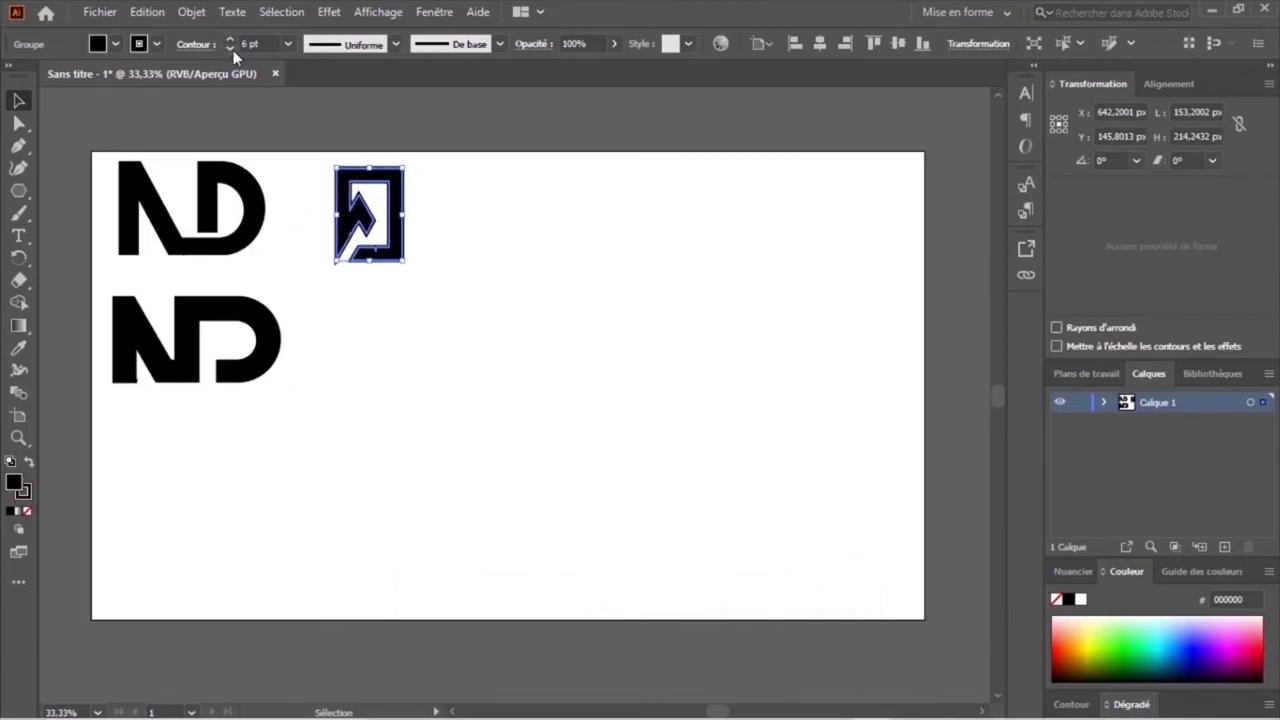
click(233, 50)
click(480, 342)
Enlarge the emblem to about 199 × 278 px and place it below the two ND logos
click(400, 256)
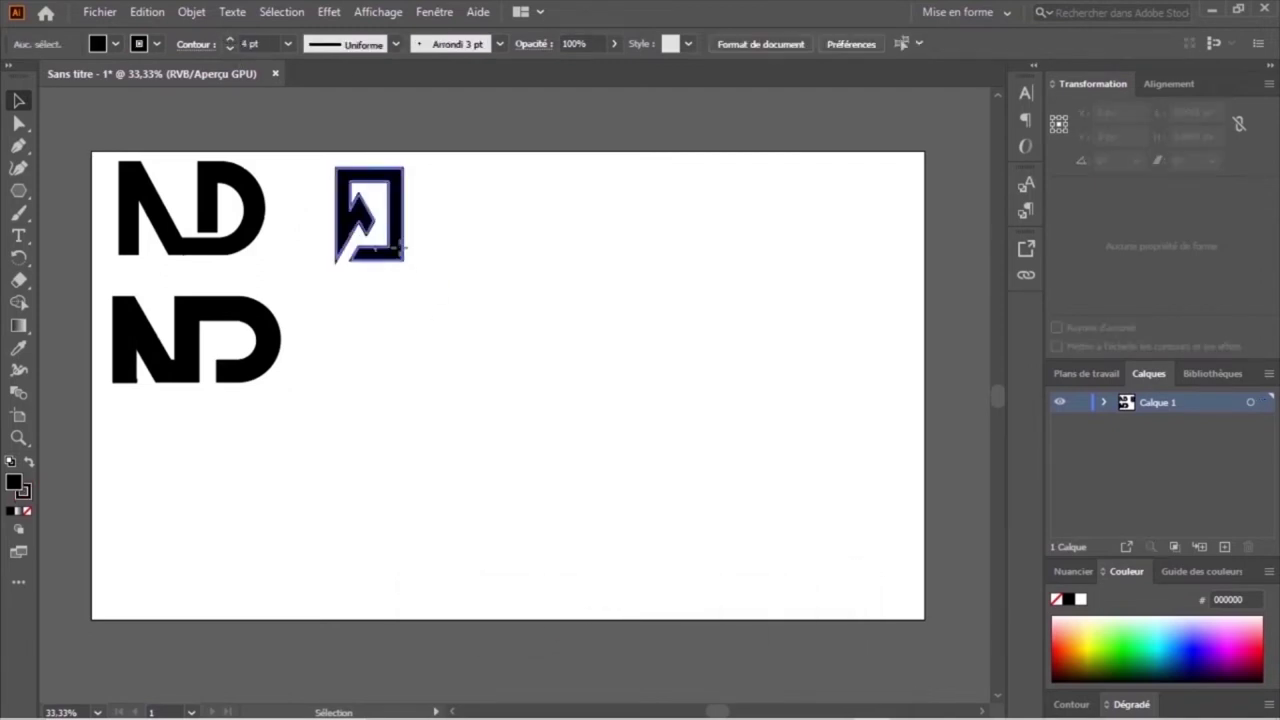
mouse_move(404, 216)
mouse_down()
mouse_move(413, 232)
mouse_move(397, 272)
mouse_move(215, 535)
mouse_move(208, 523)
mouse_up()
click(574, 287)
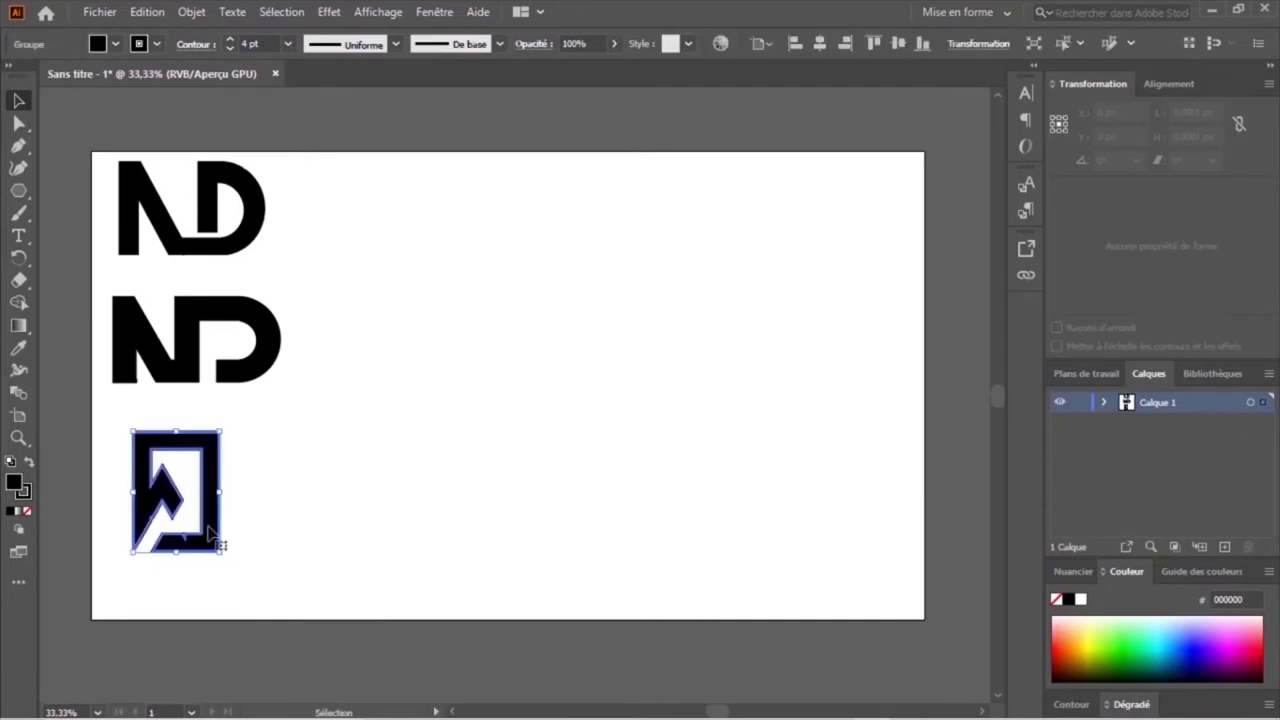
click(505, 437)
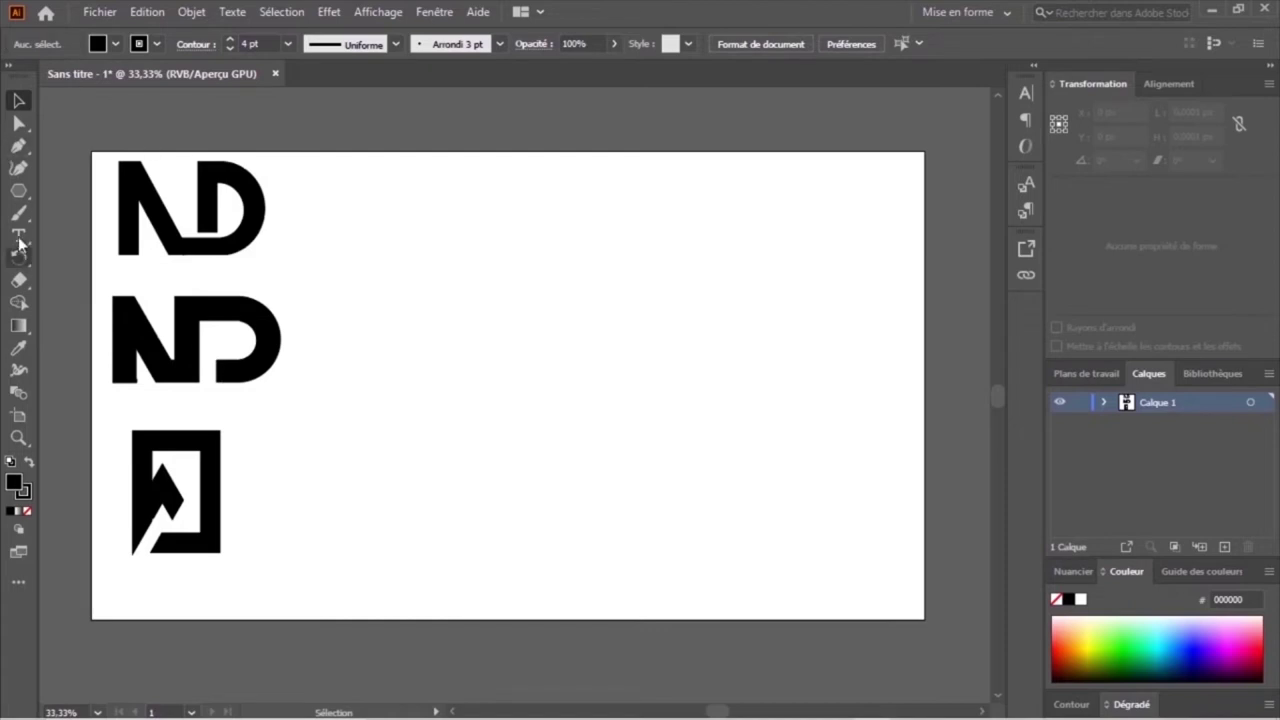
Draw a 2 pt vertical line in the middle of the artboard
drag(18, 195, 128, 281)
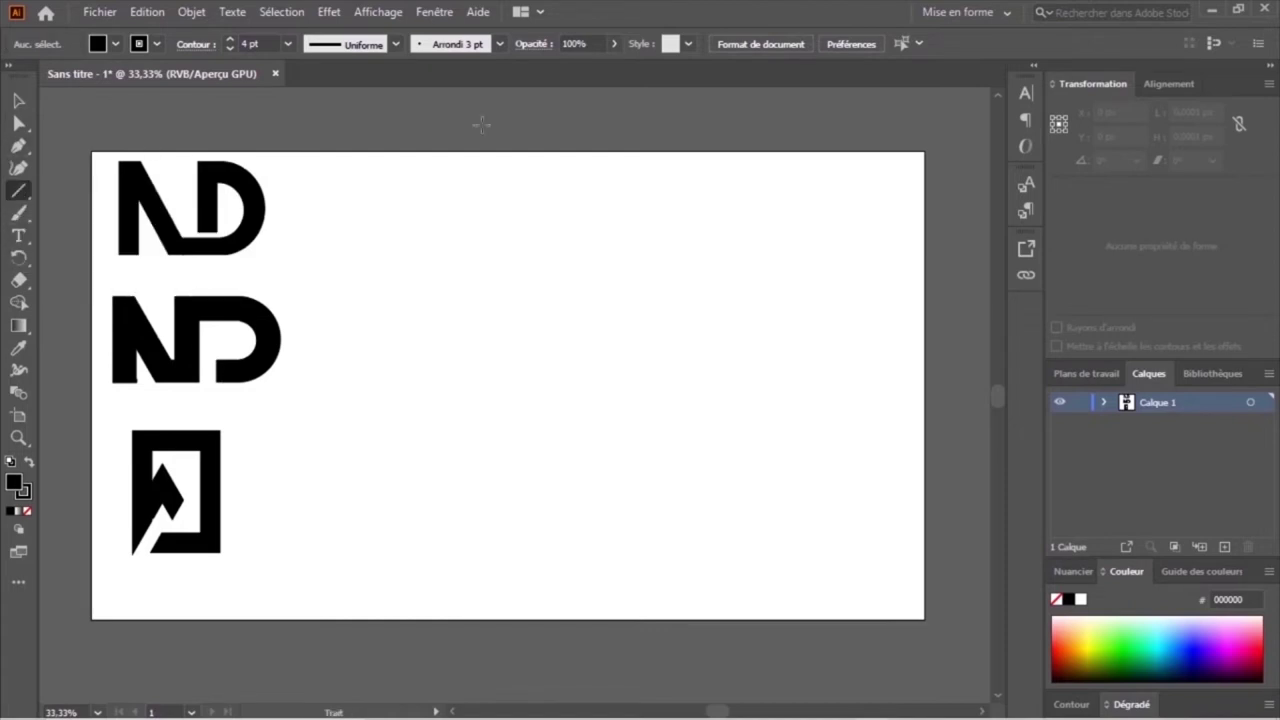
drag(480, 238, 481, 535)
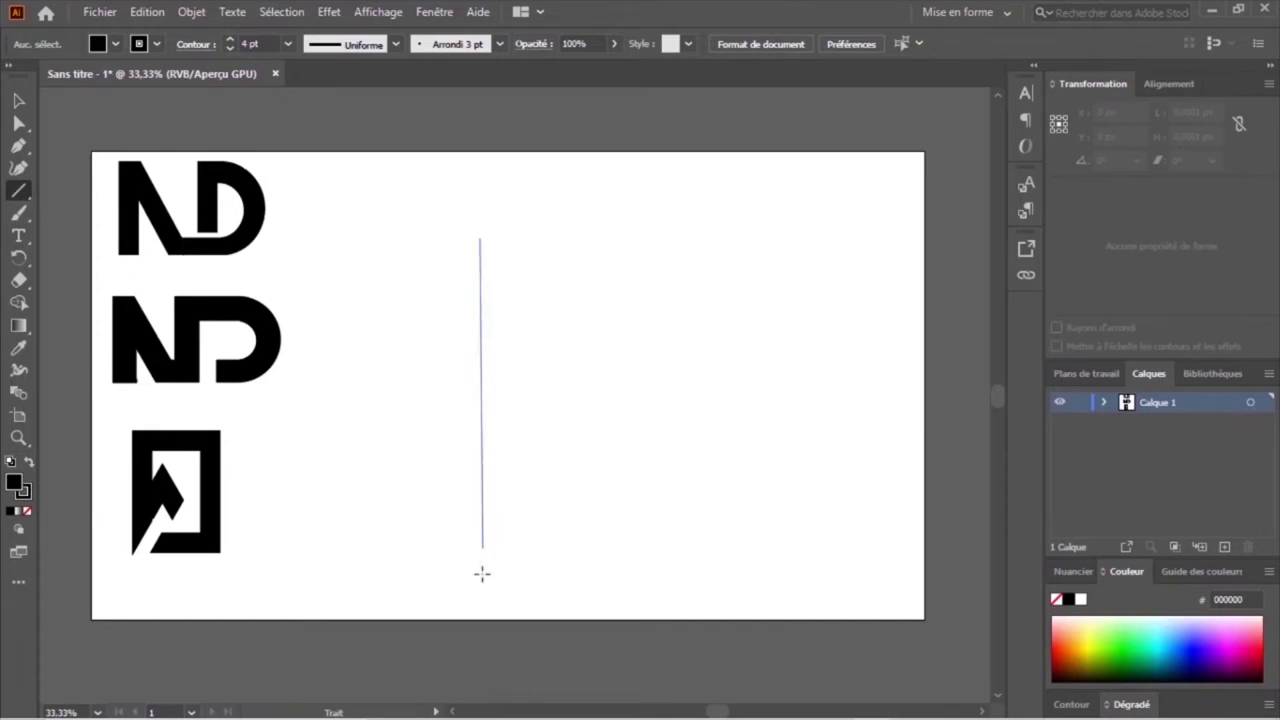
double_click(252, 44)
text(2)
key(Return)
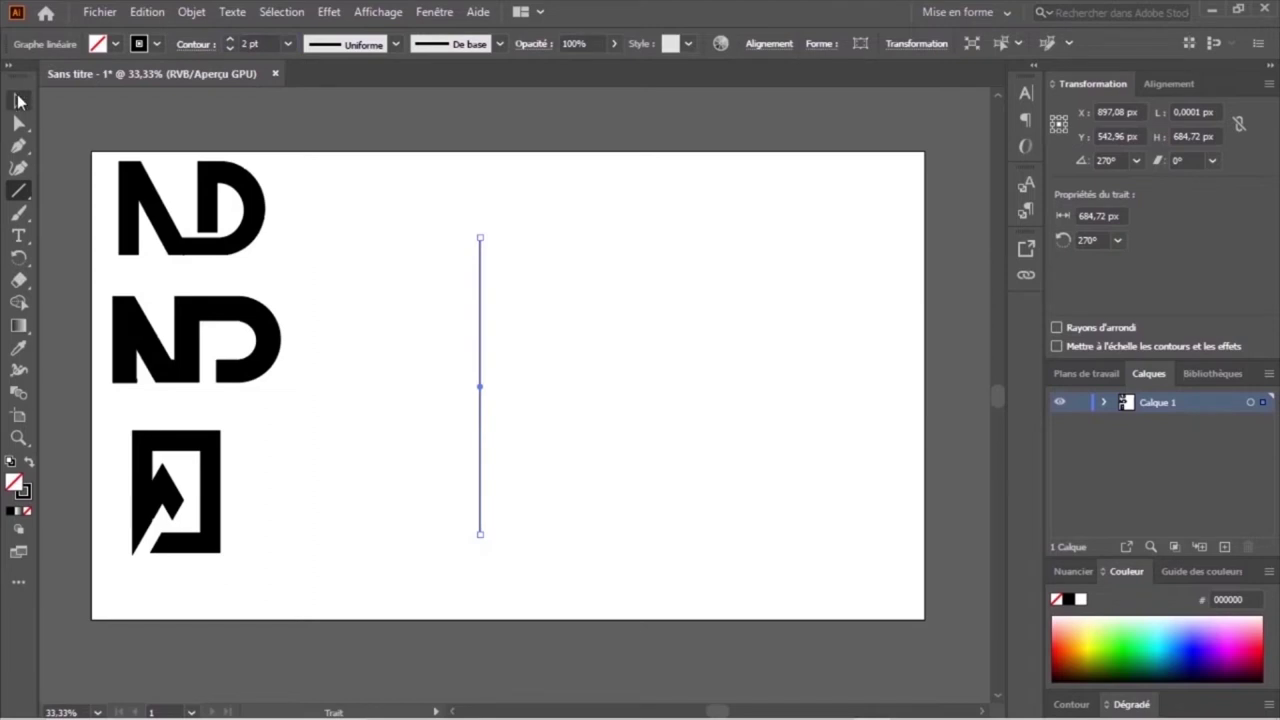
Place two copies of the vertical line just to its right
click(18, 100)
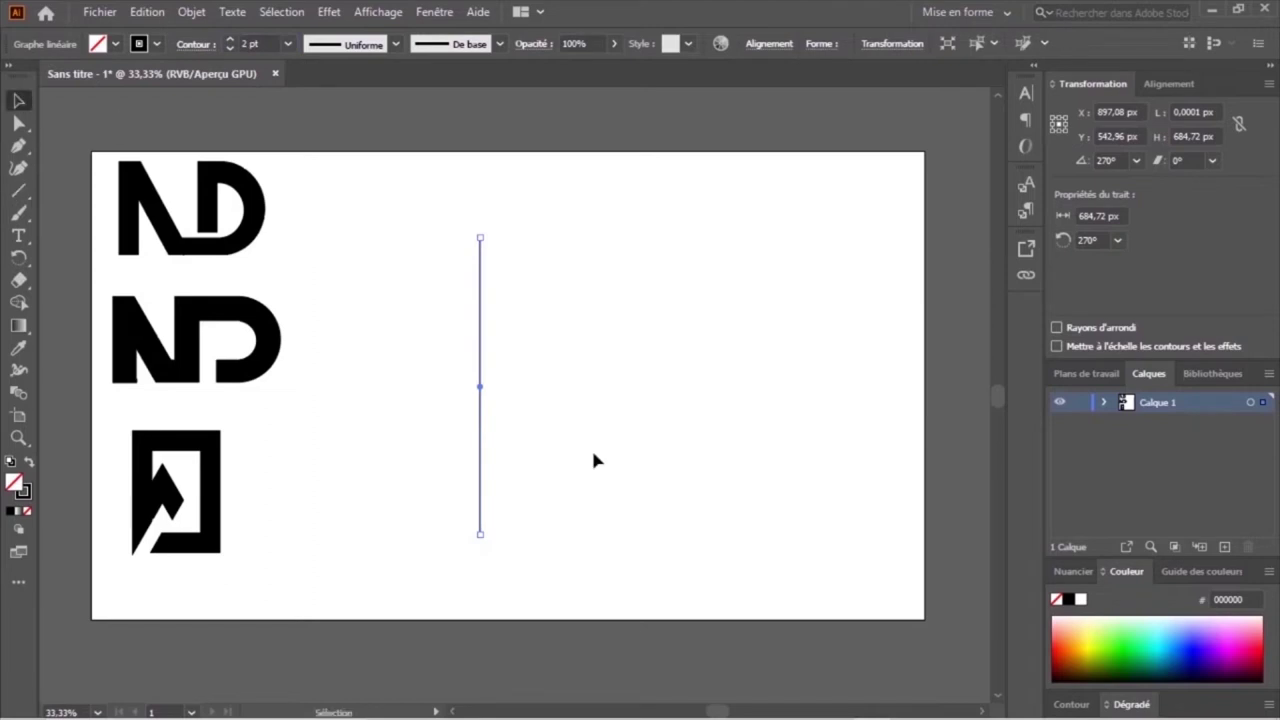
click(497, 387)
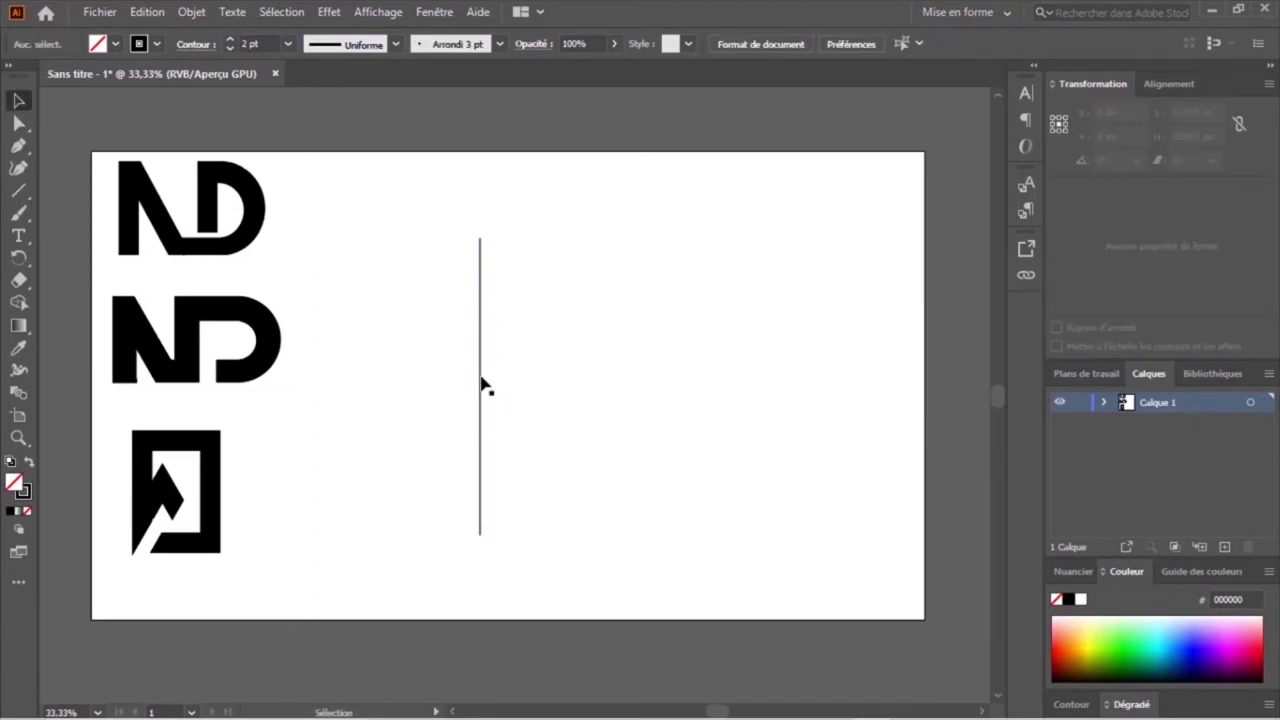
click(481, 384)
drag(480, 377, 496, 386)
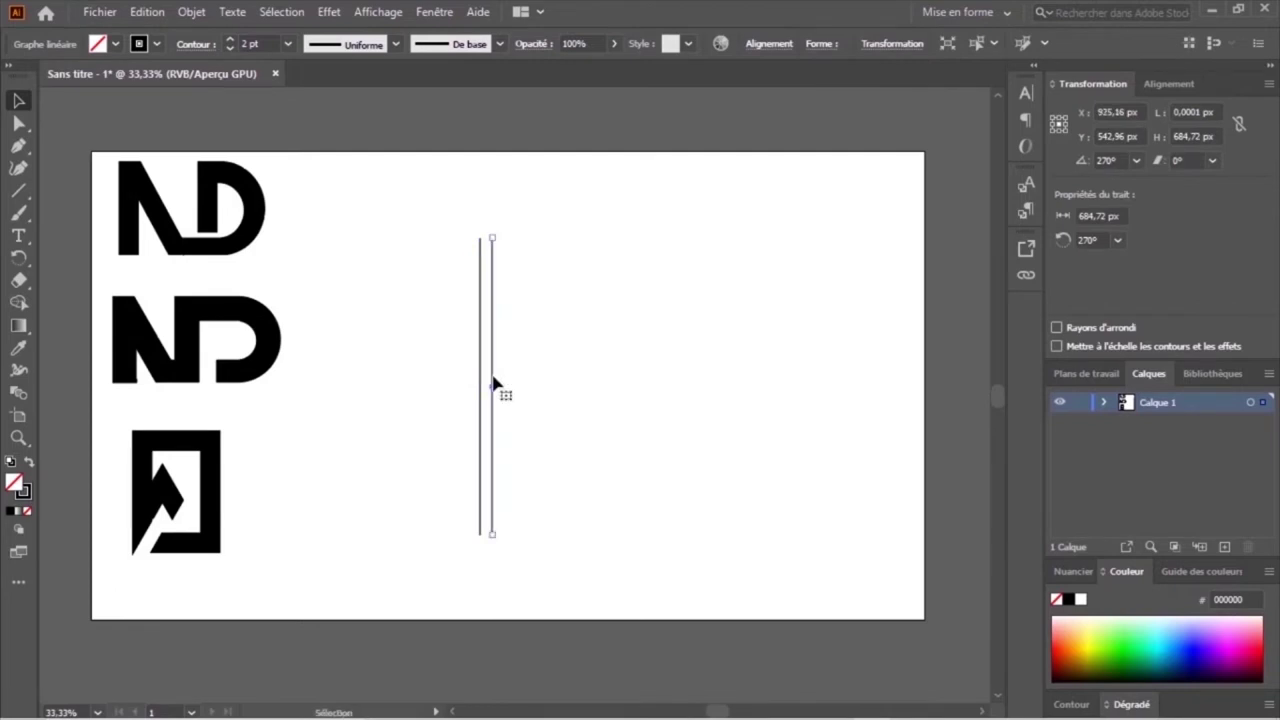
drag(497, 383, 506, 383)
Repeat the duplication to add more evenly spaced lines, then group all the lines
key(ctrl+d)
key(ctrl+d)
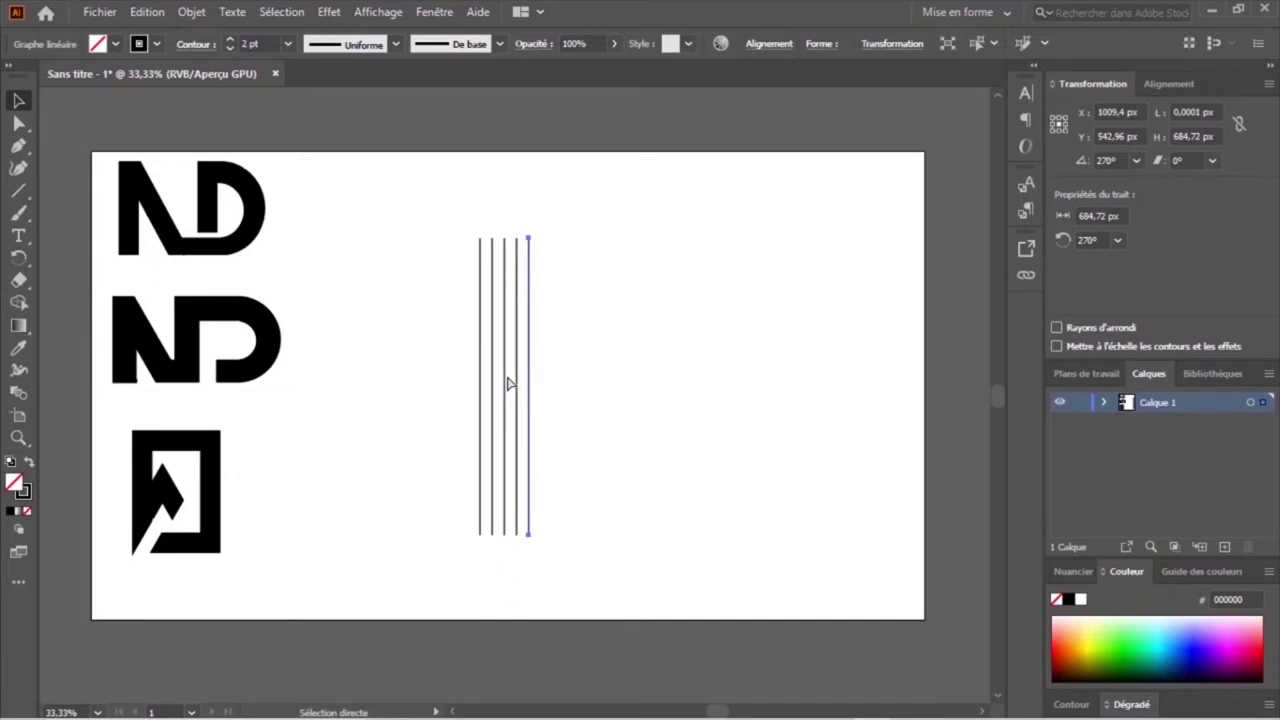
key(ctrl+d)
key(ctrl+d)
key(ctrl+d)
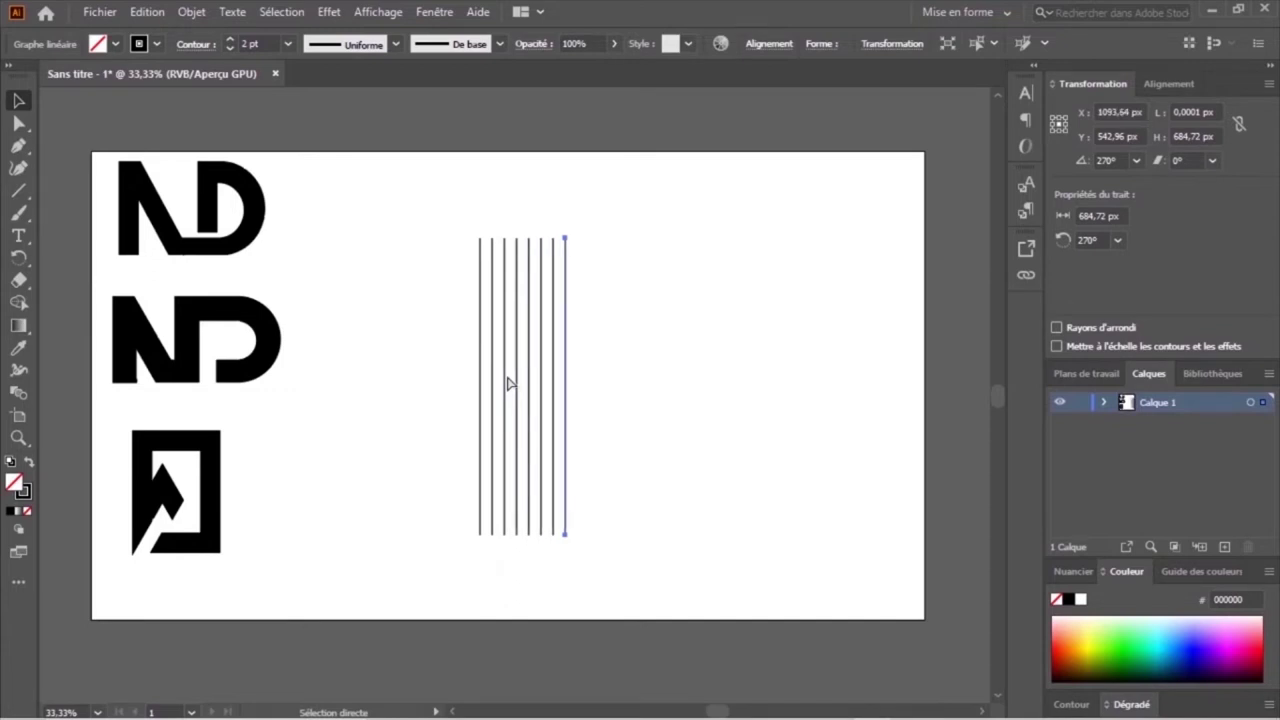
key(ctrl+d)
key(ctrl+d)
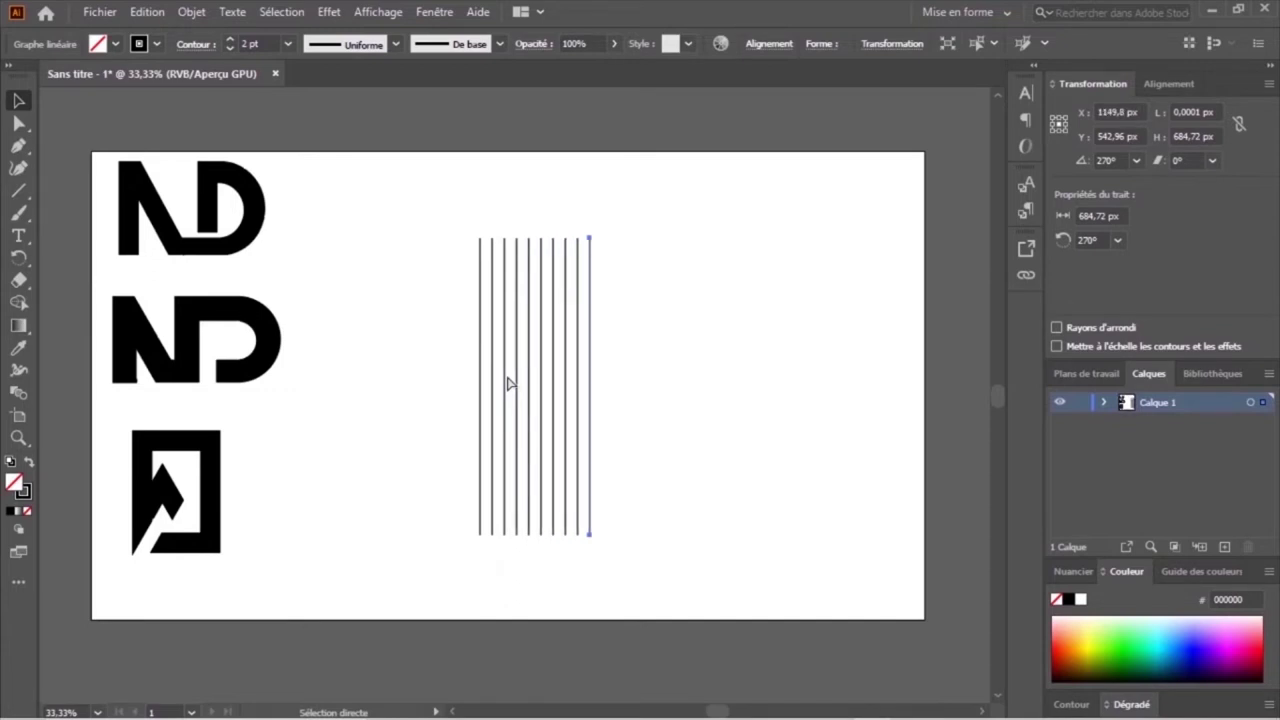
key(ctrl+d)
key(ctrl+d)
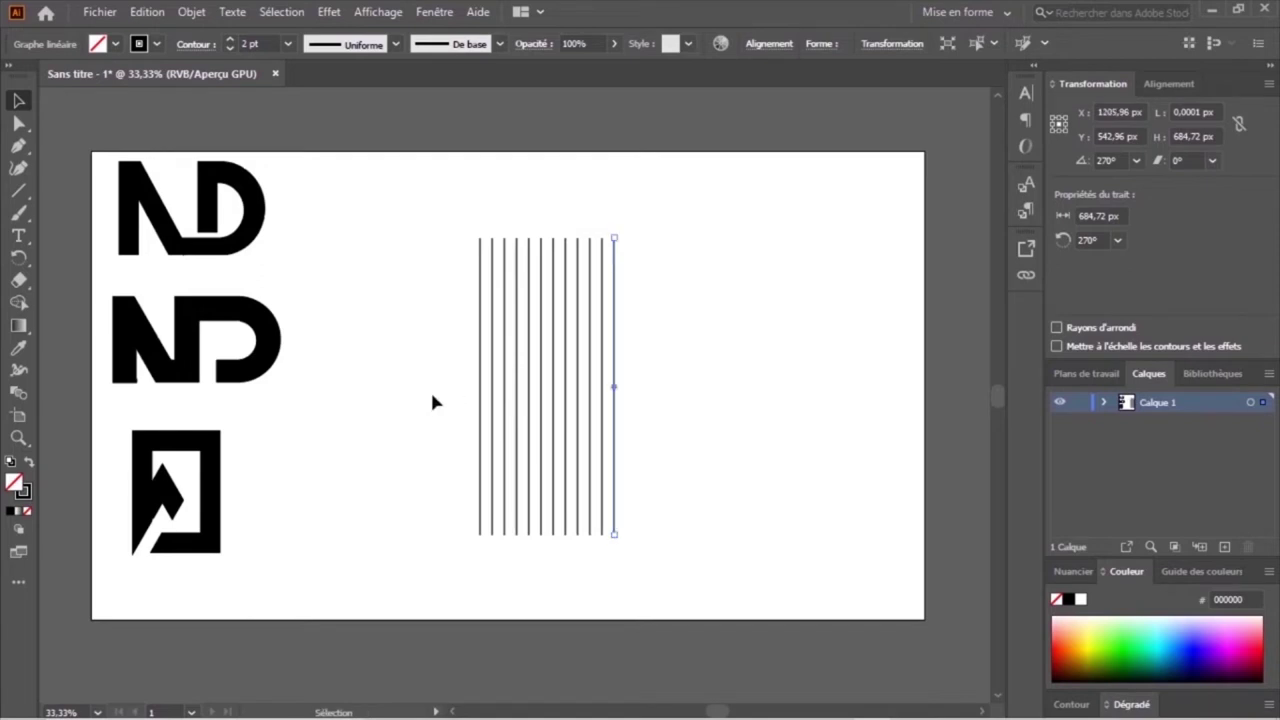
drag(432, 402, 710, 398)
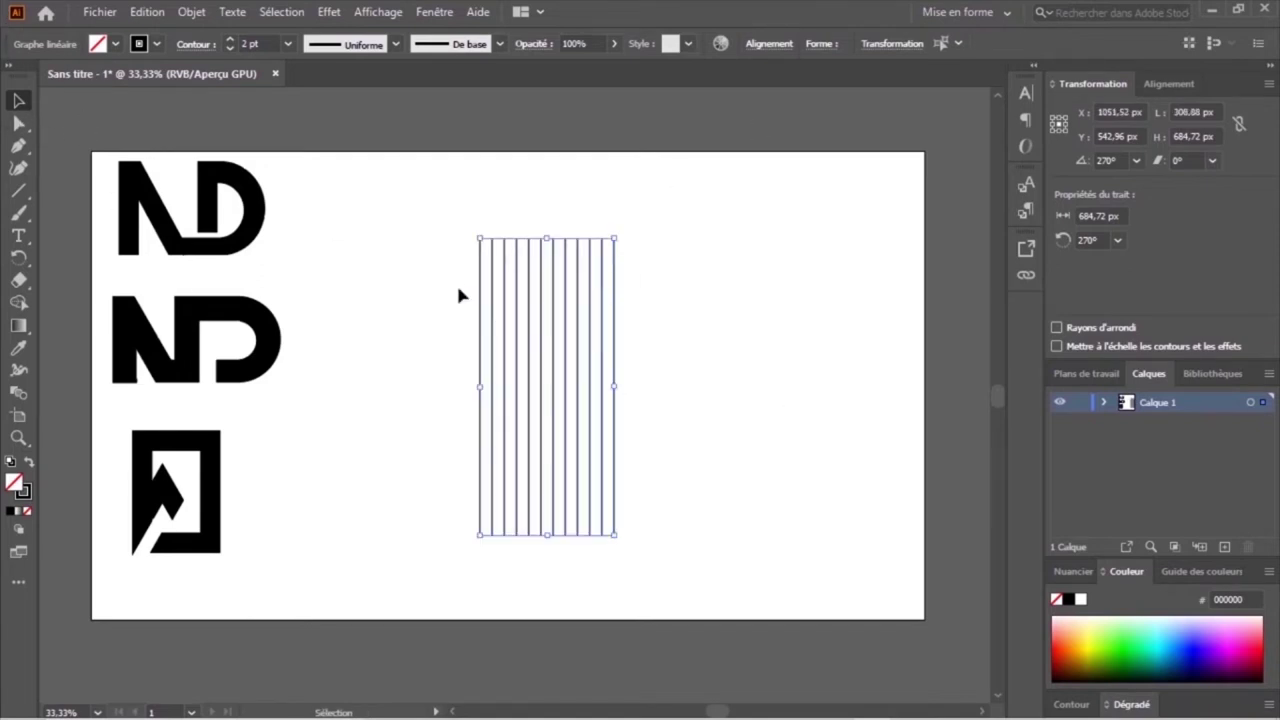
key(ctrl+g)
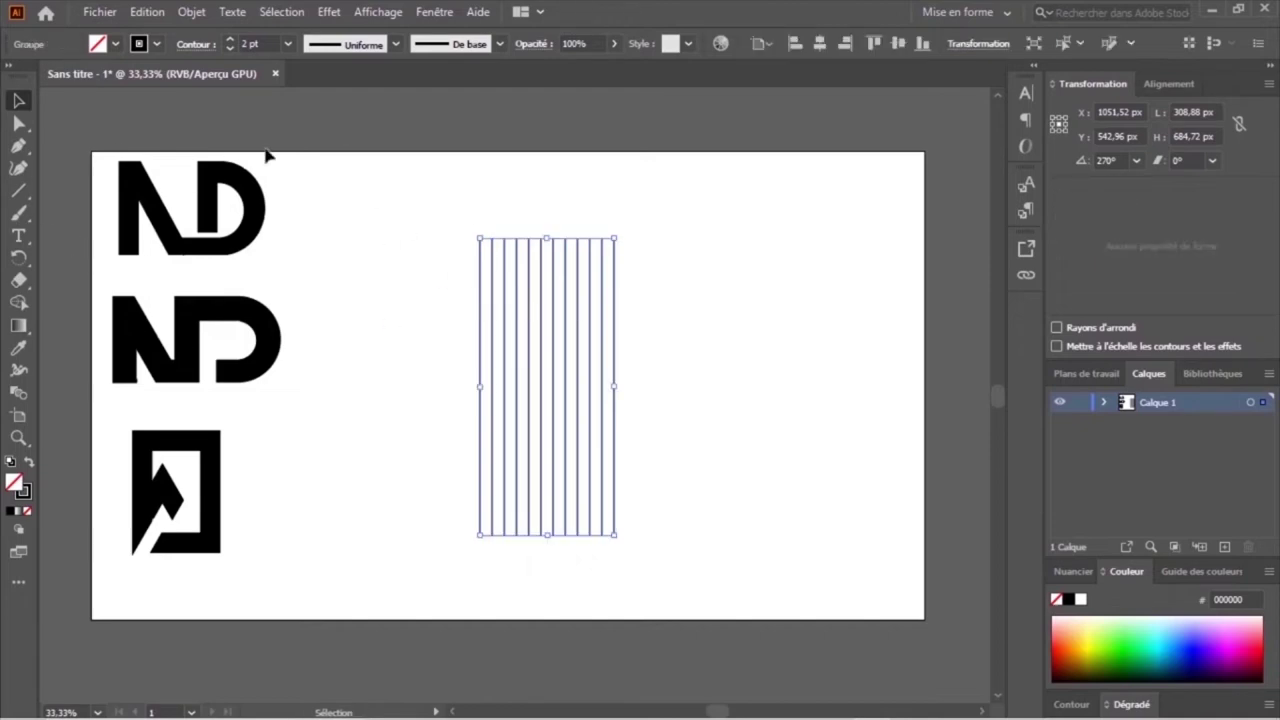
click(145, 16)
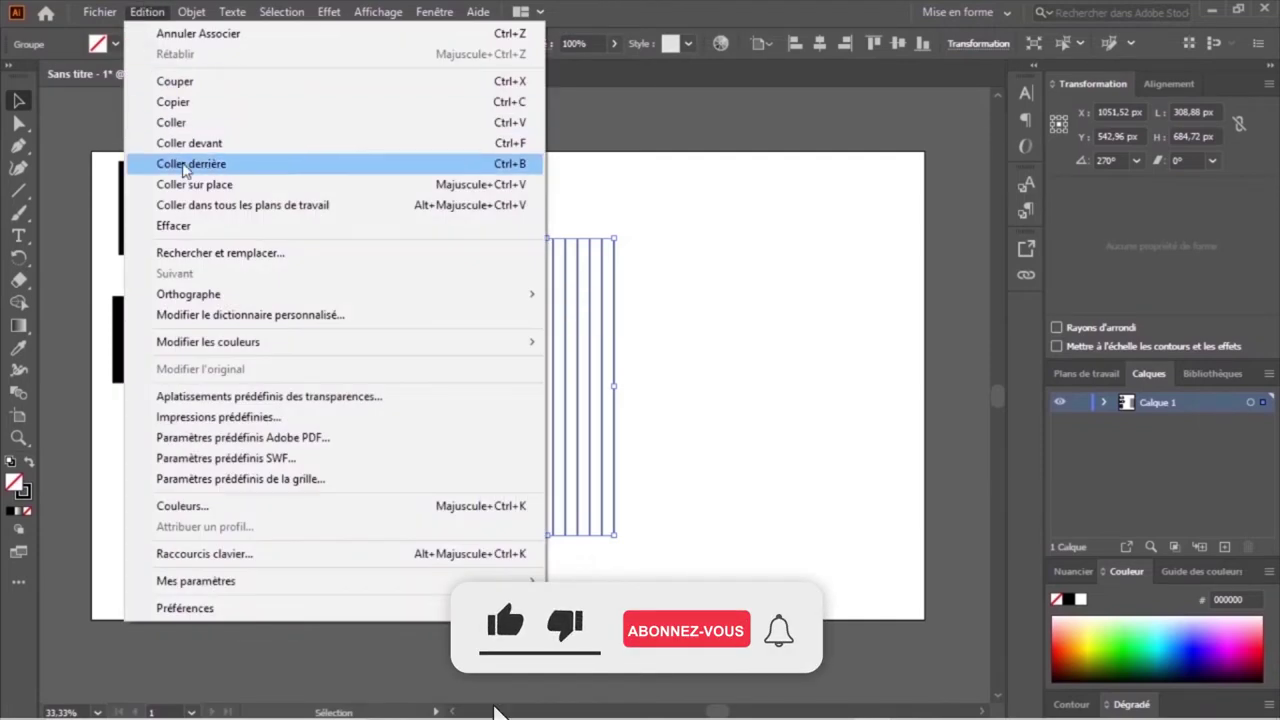
Paste a copy of the line group behind it and rotate it to 256°
click(209, 166)
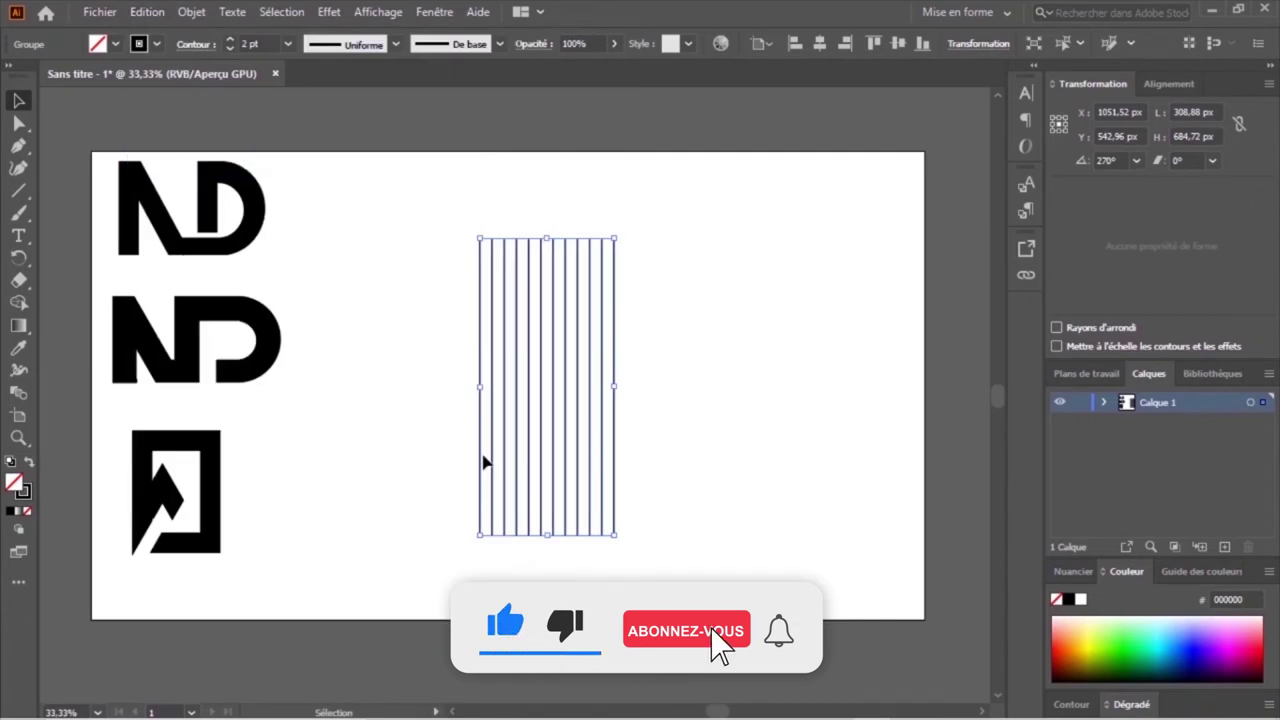
click(975, 44)
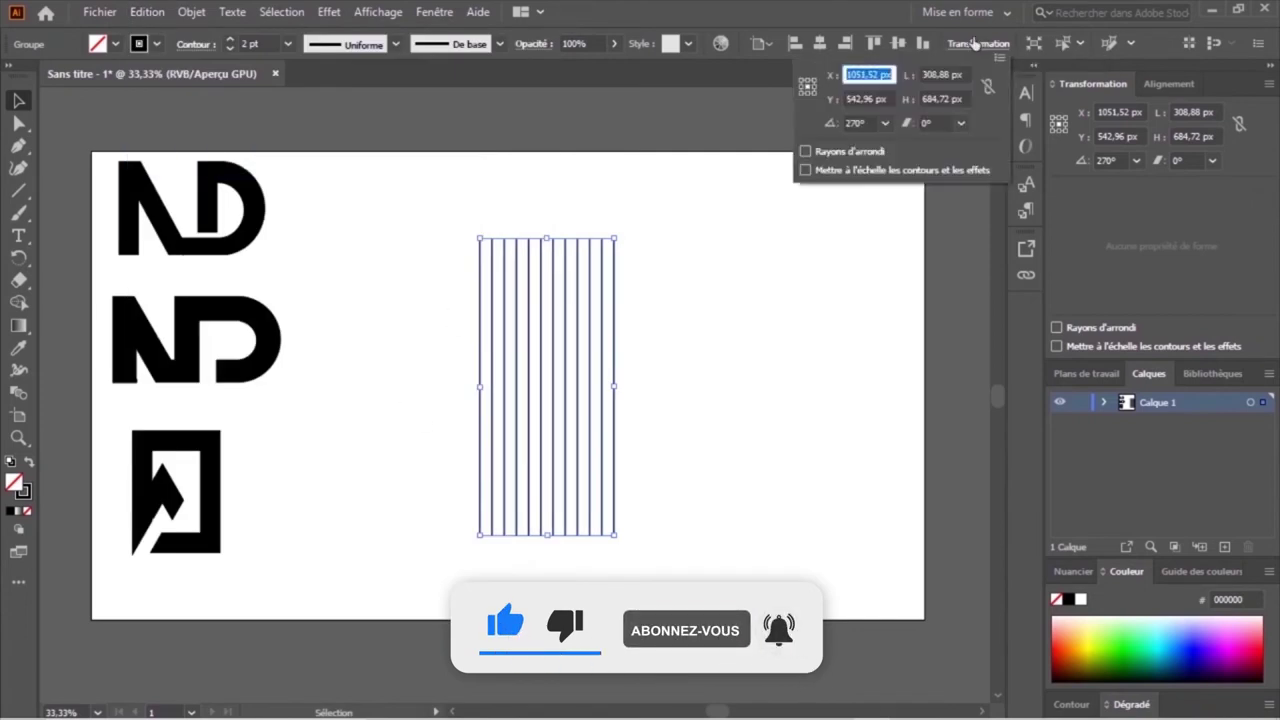
click(857, 122)
scroll(869, 122, down, 16)
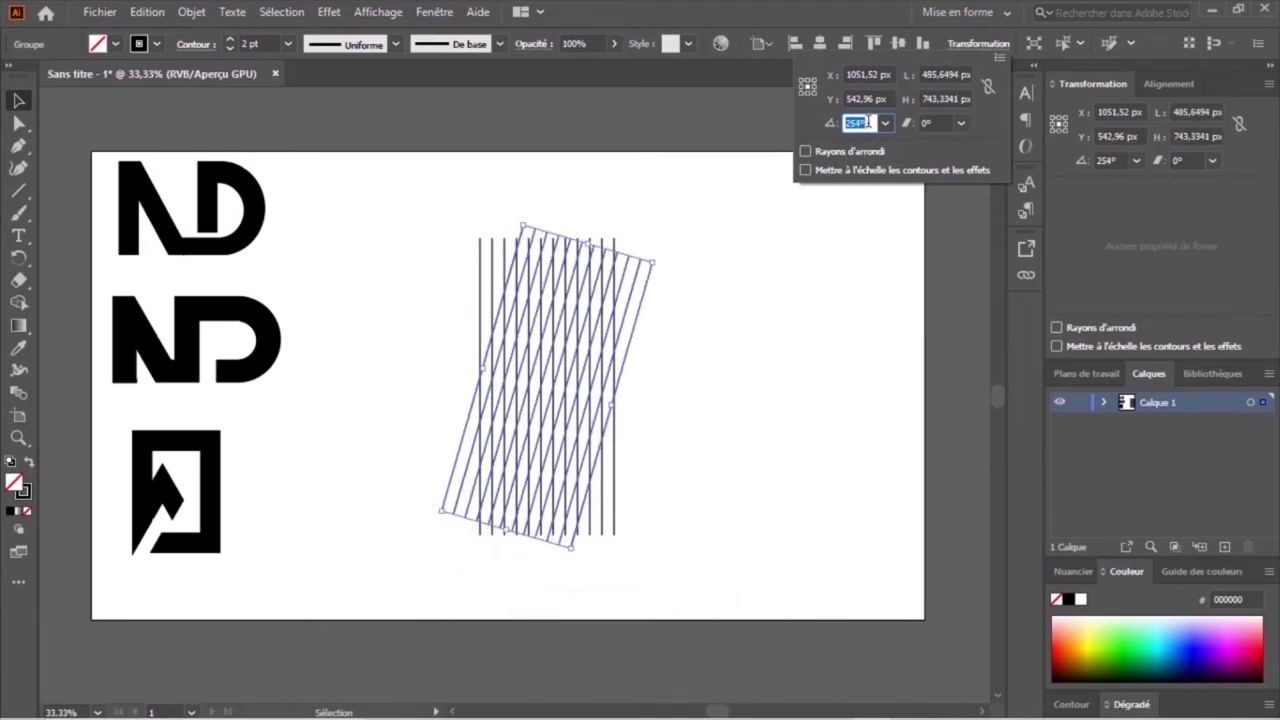
scroll(869, 122, down, 4)
scroll(869, 122, up, 2)
scroll(869, 122, up, 1)
scroll(869, 122, up, 1)
scroll(869, 122, up, 2)
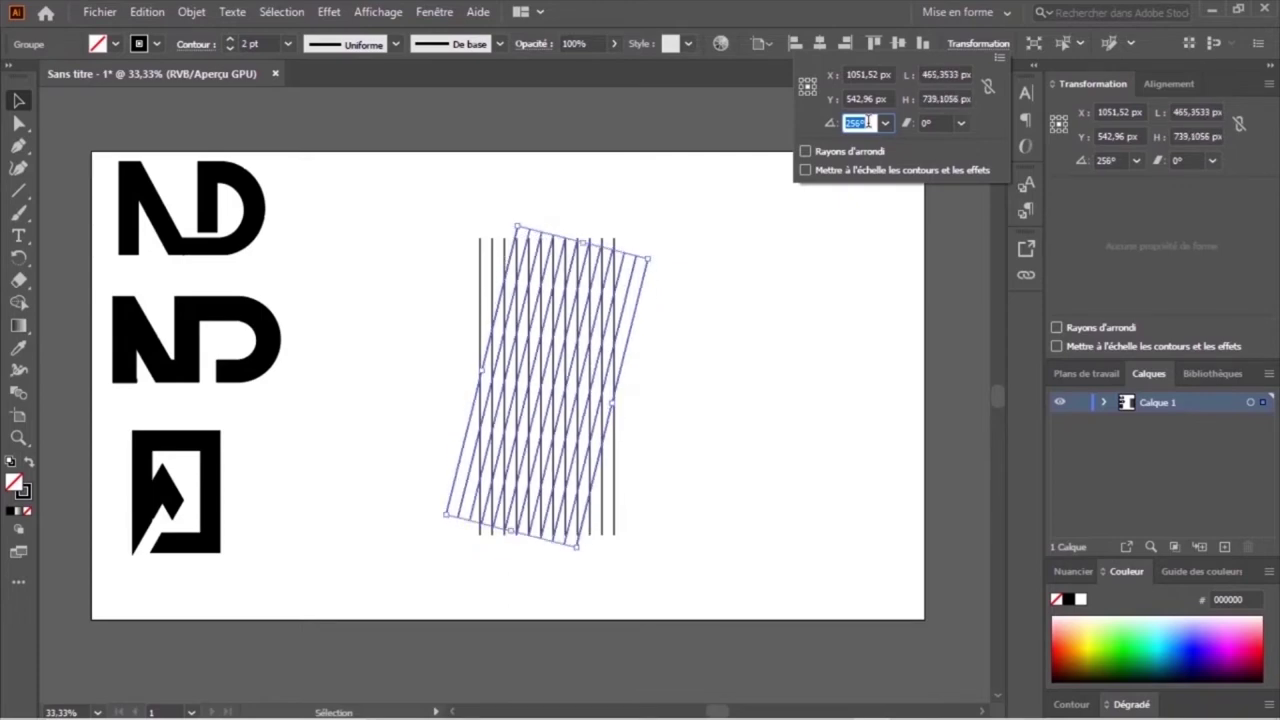
click(736, 400)
click(736, 400)
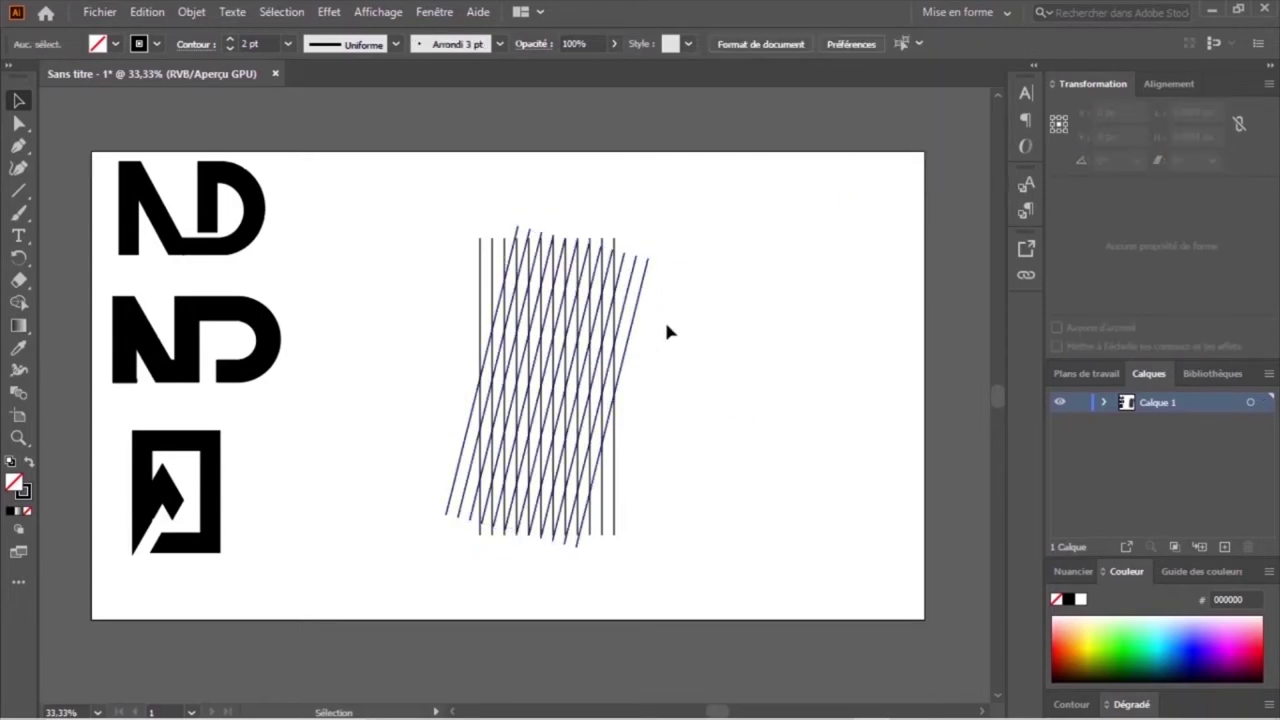
Paste another copy of the group behind and rotate it to 104° to mirror the lines
key(ctrl+plus)
click(691, 209)
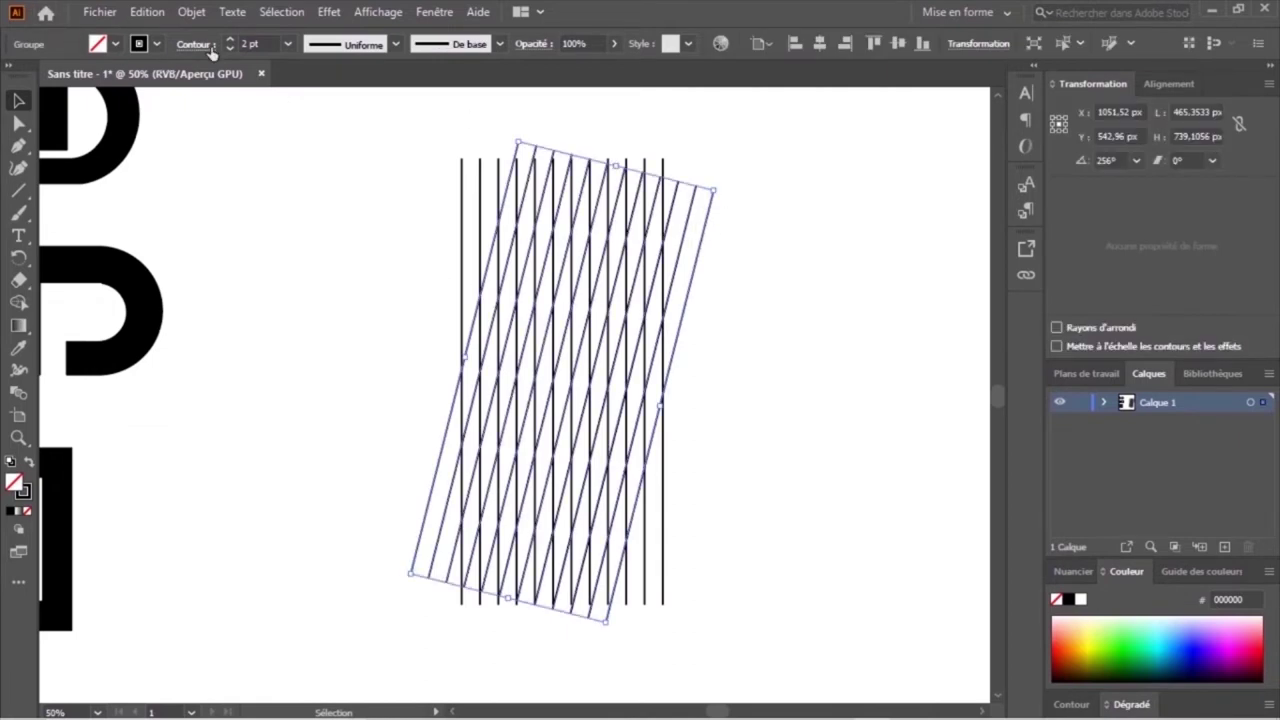
click(335, 325)
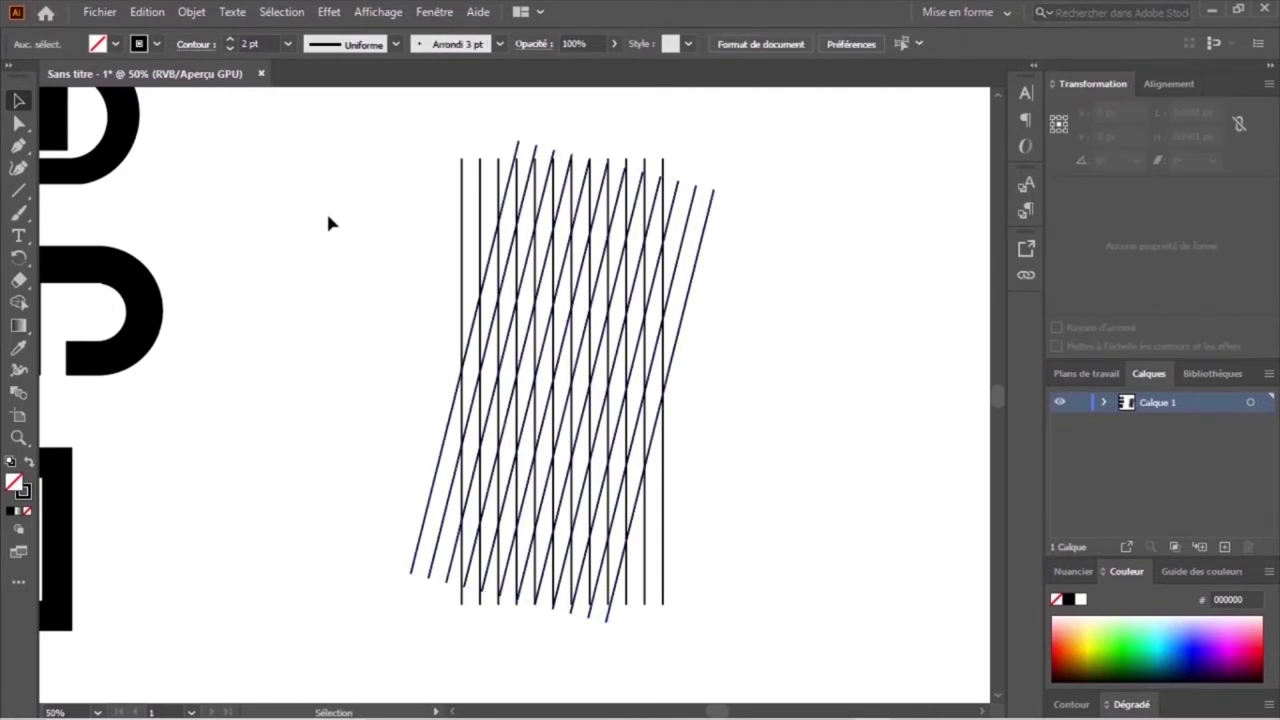
drag(780, 276, 700, 209)
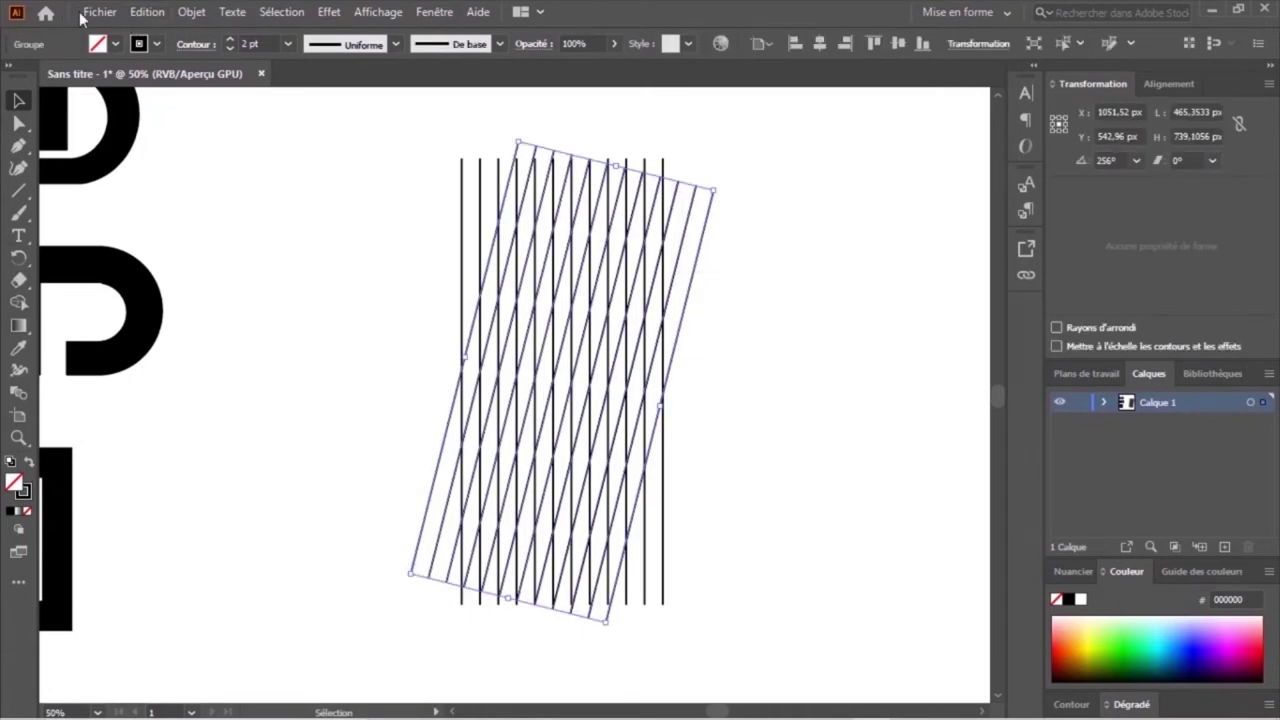
click(147, 12)
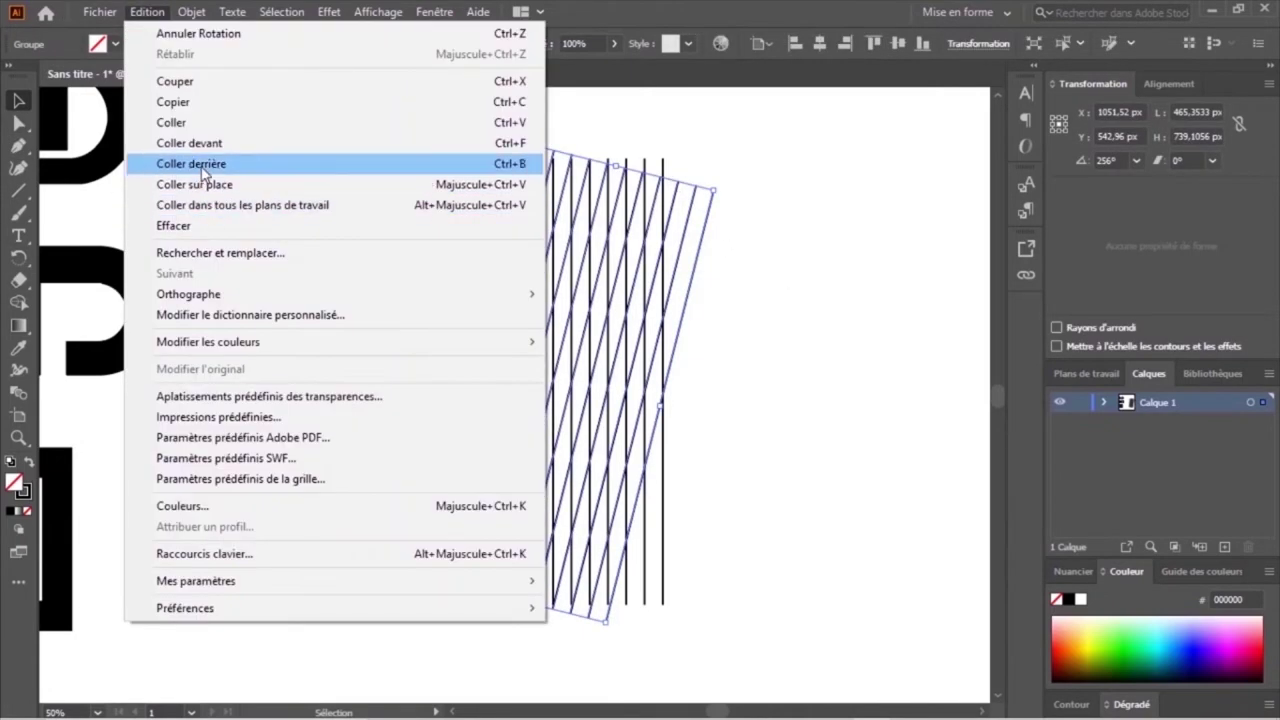
click(200, 165)
click(975, 44)
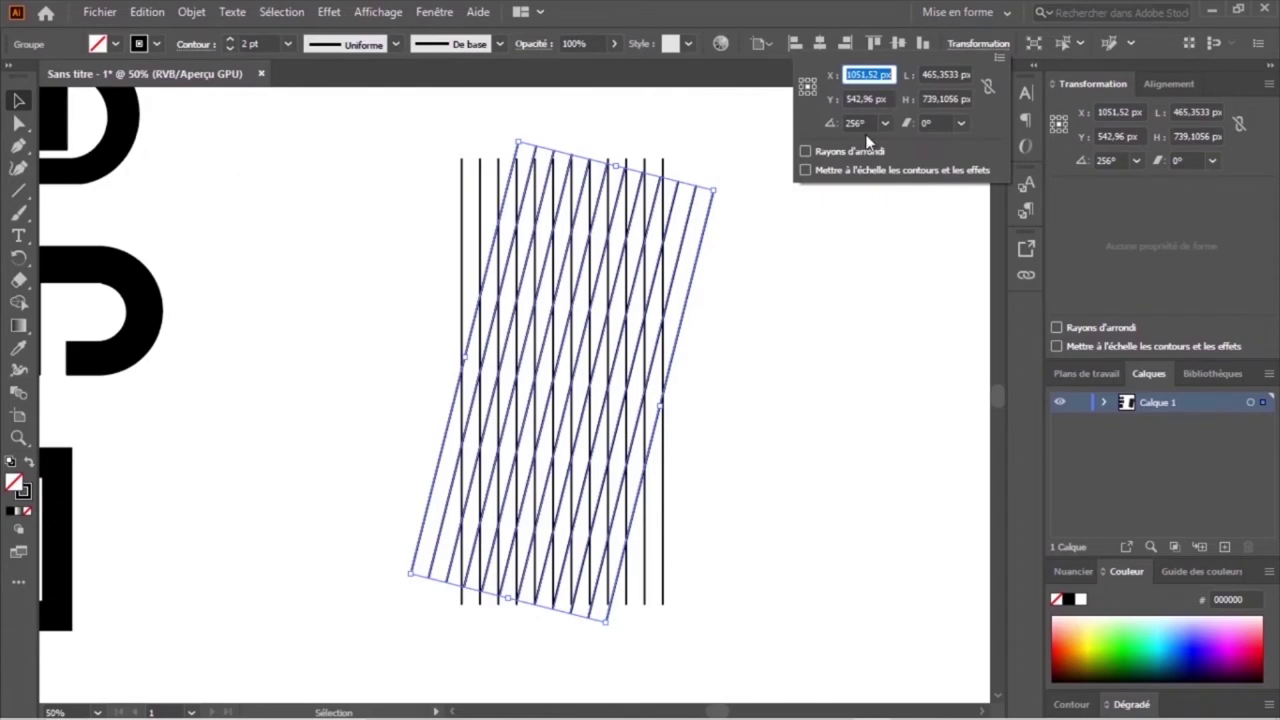
click(848, 123)
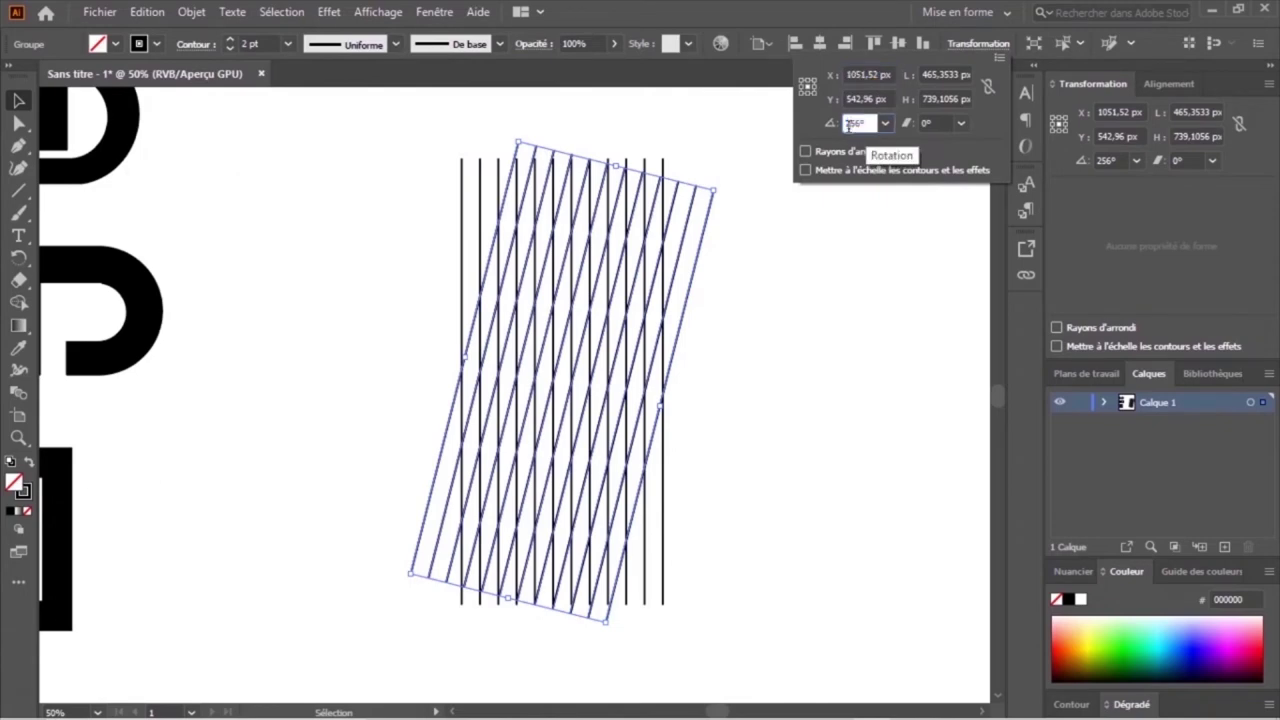
text(104)
key(Return)
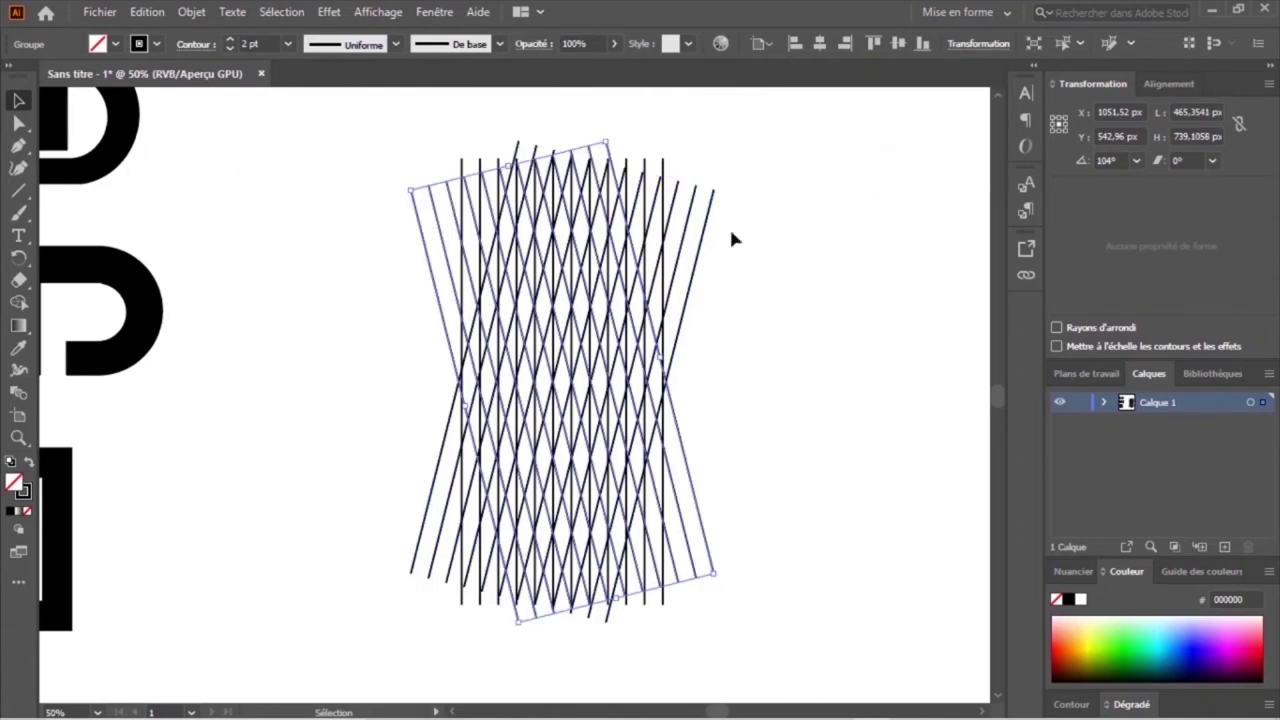
Copy the mirrored line group and paste it in front of the original
click(771, 345)
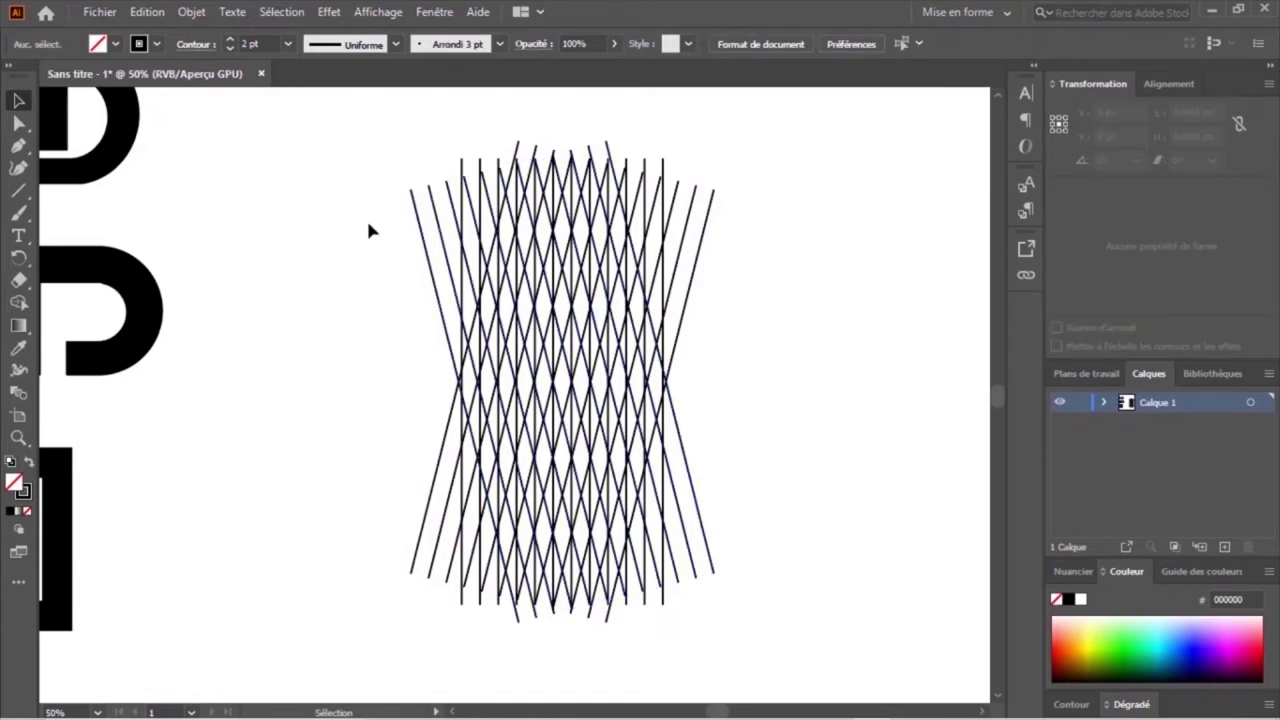
click(428, 199)
click(147, 12)
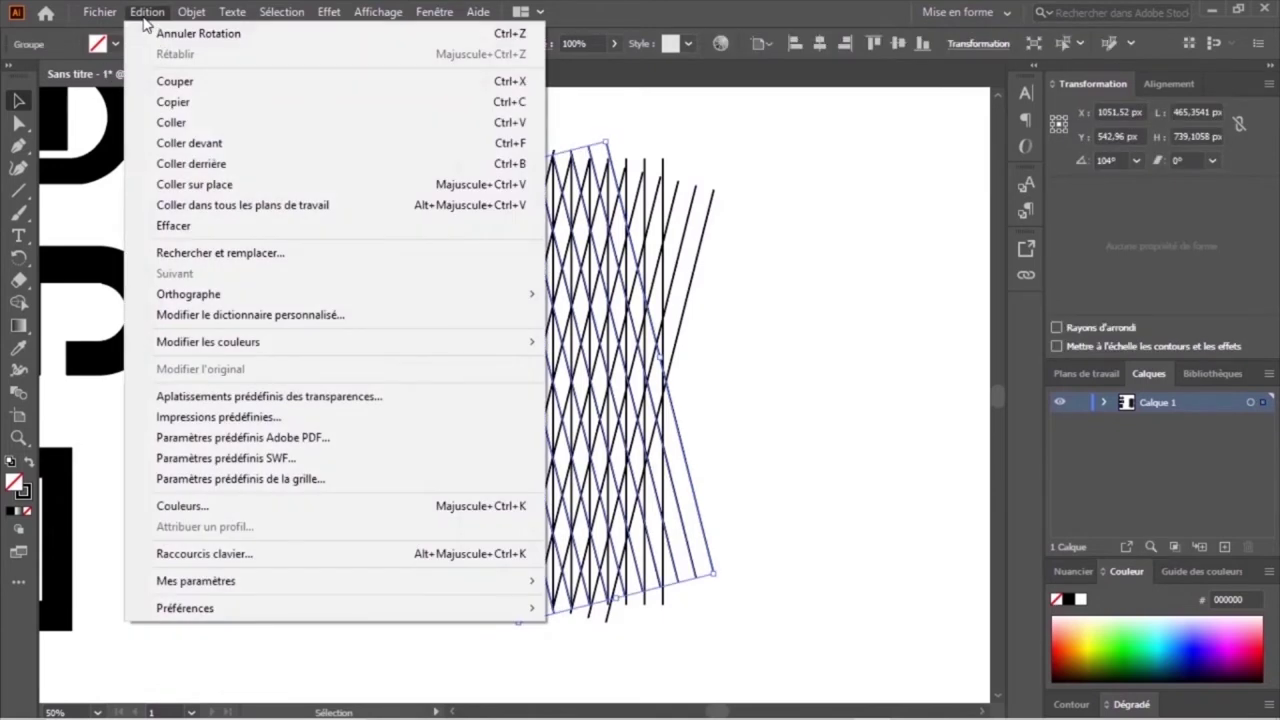
click(172, 101)
click(147, 12)
click(192, 165)
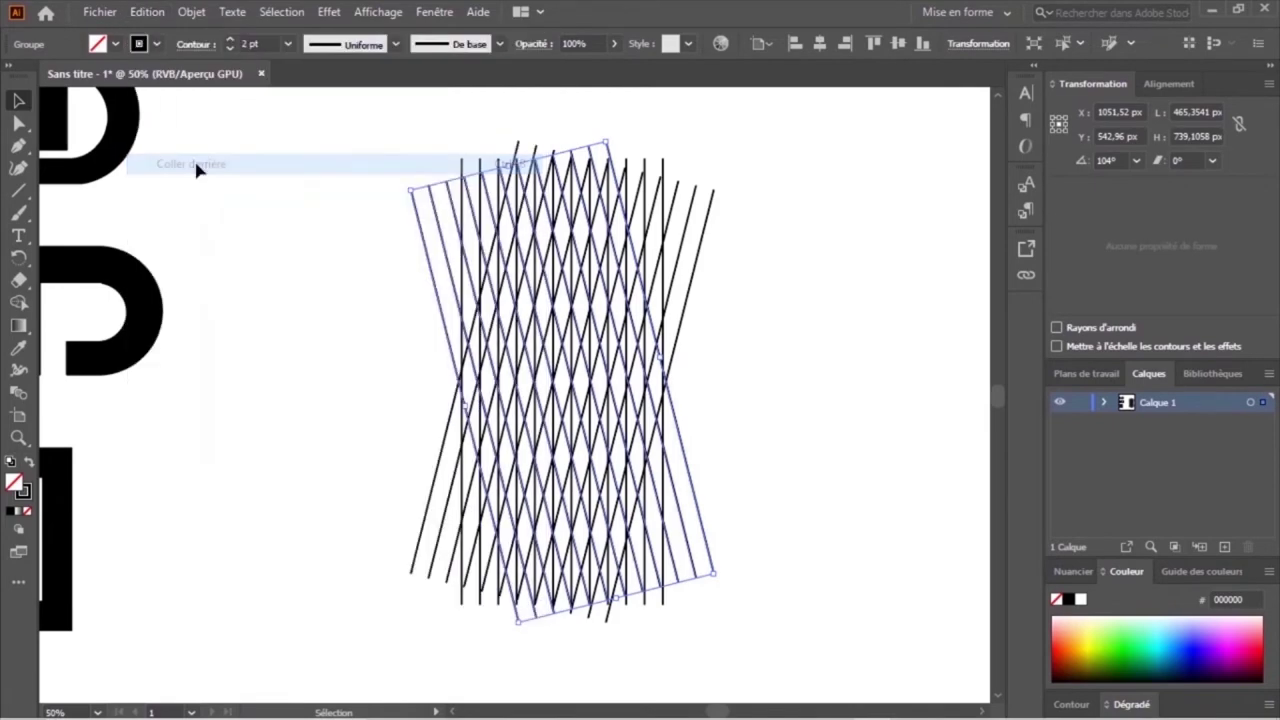
click(970, 46)
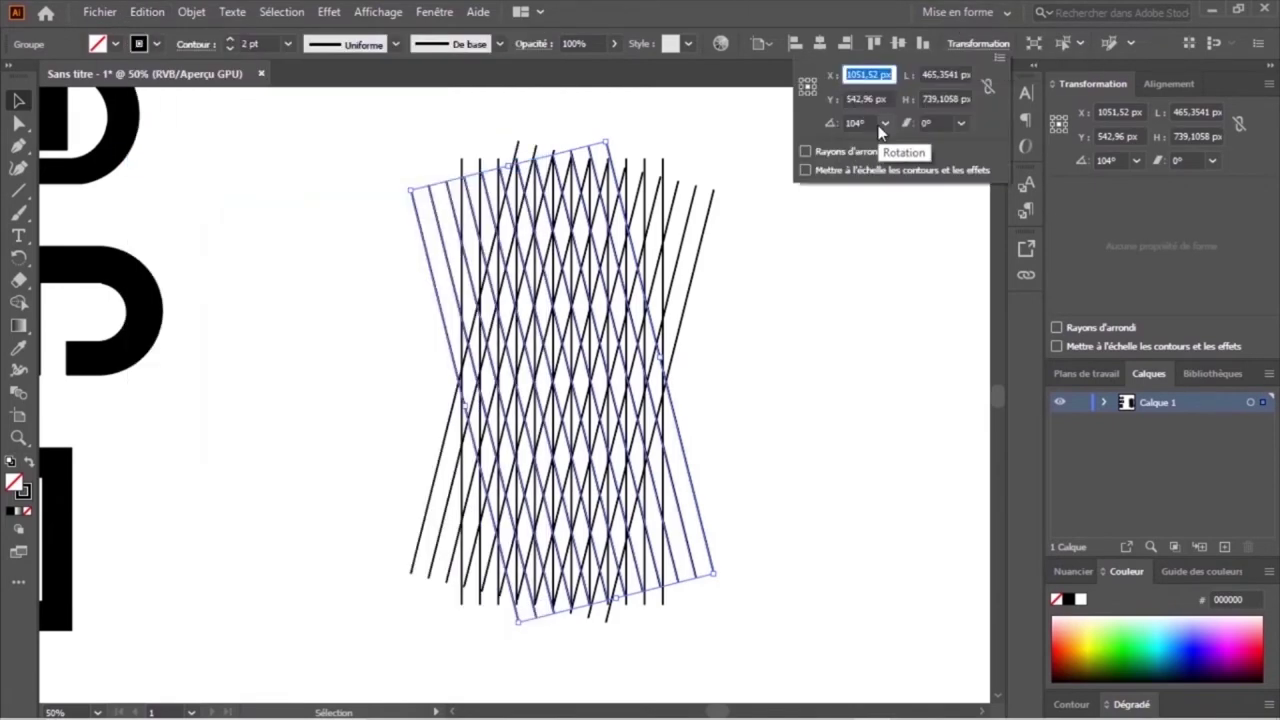
Set the pasted copy's rotation angle to 0° so its lines run horizontally
click(856, 122)
text(0)
key(Return)
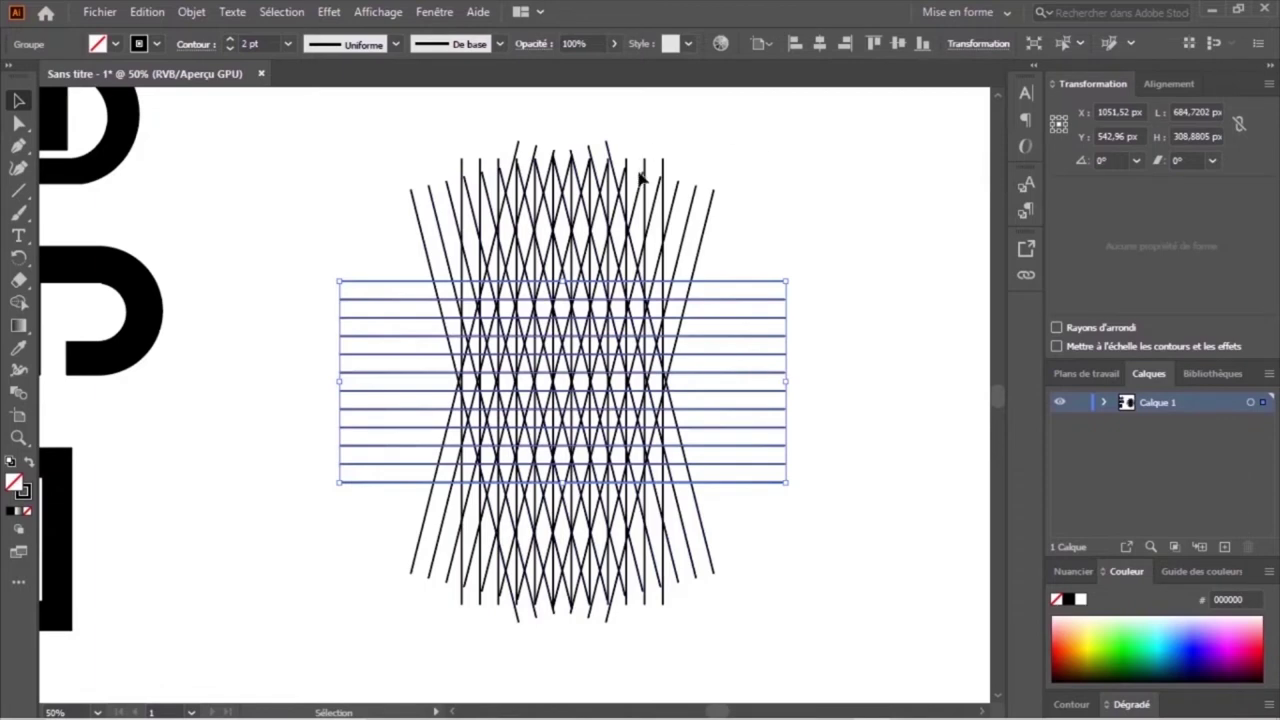
Select all the line artwork, choose the Shape Builder, and set black fill with no stroke
click(889, 252)
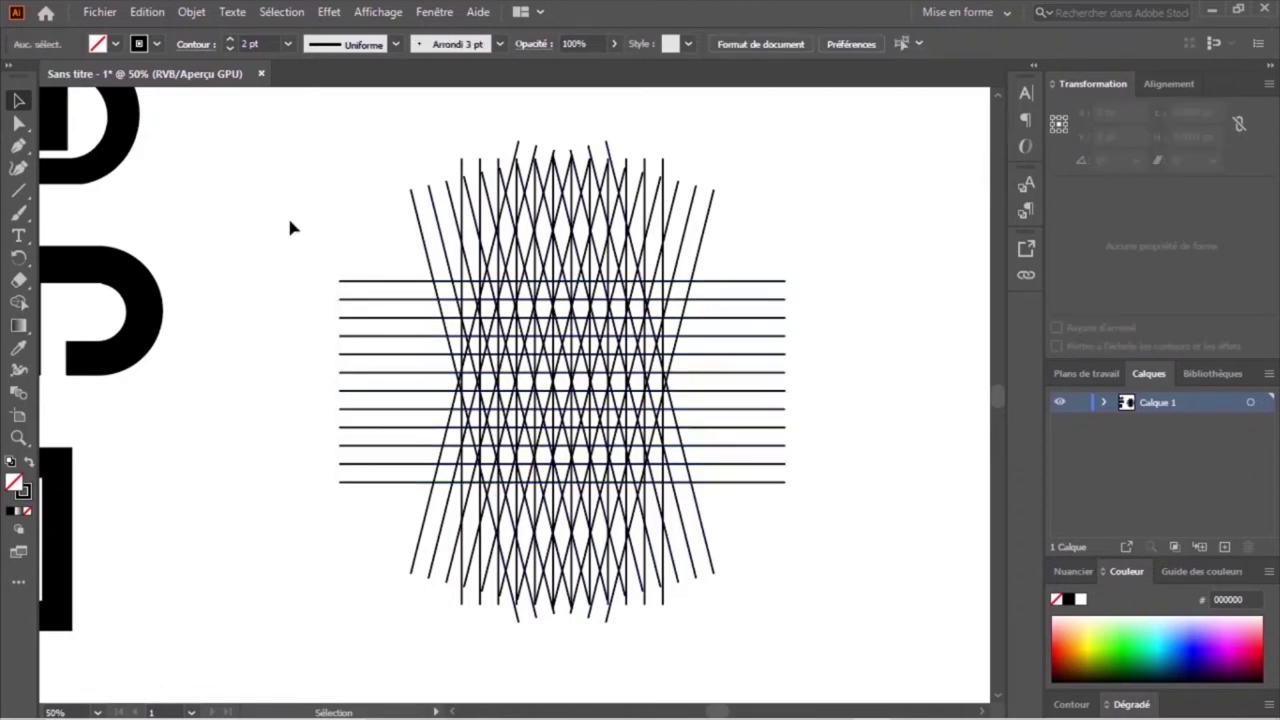
drag(265, 208, 743, 574)
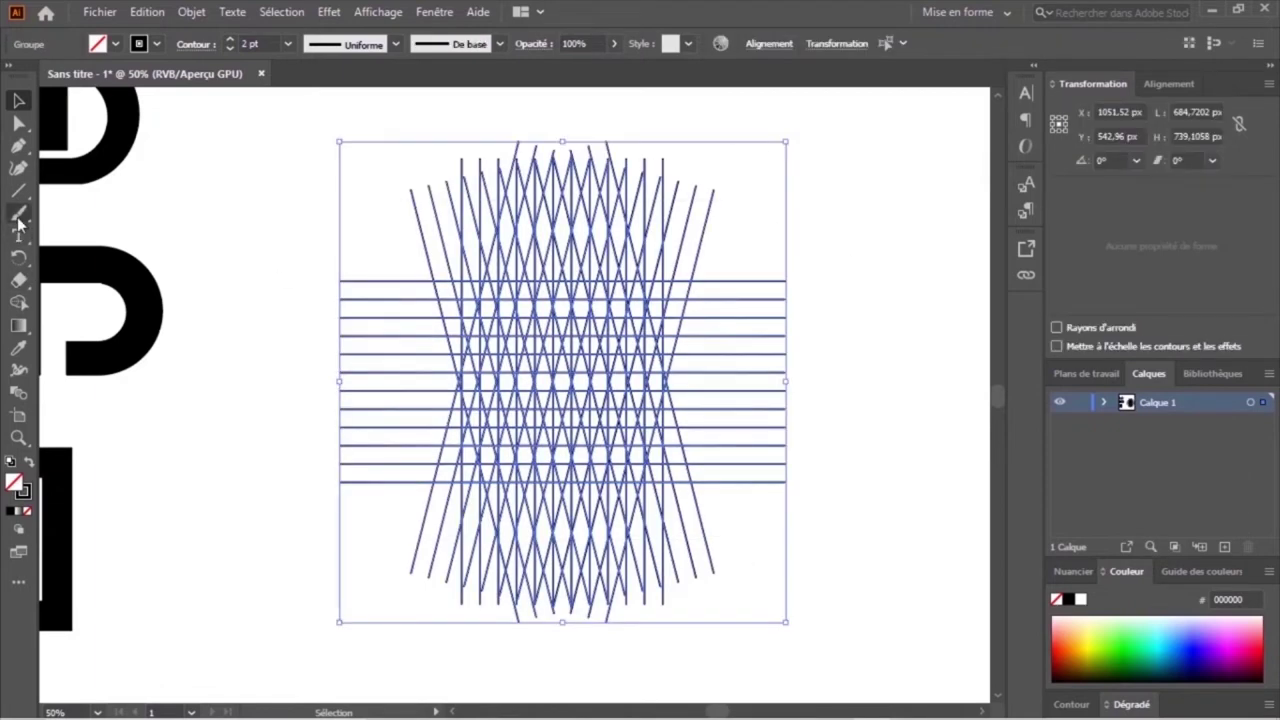
click(19, 302)
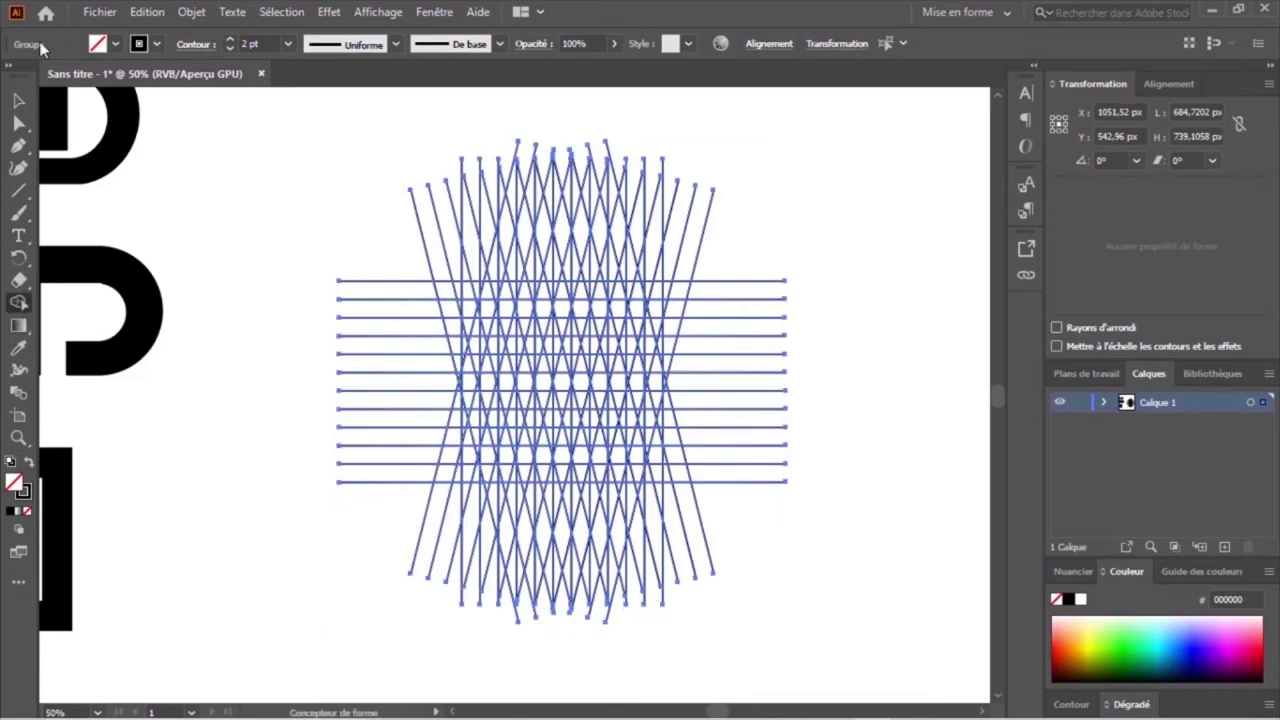
click(28, 464)
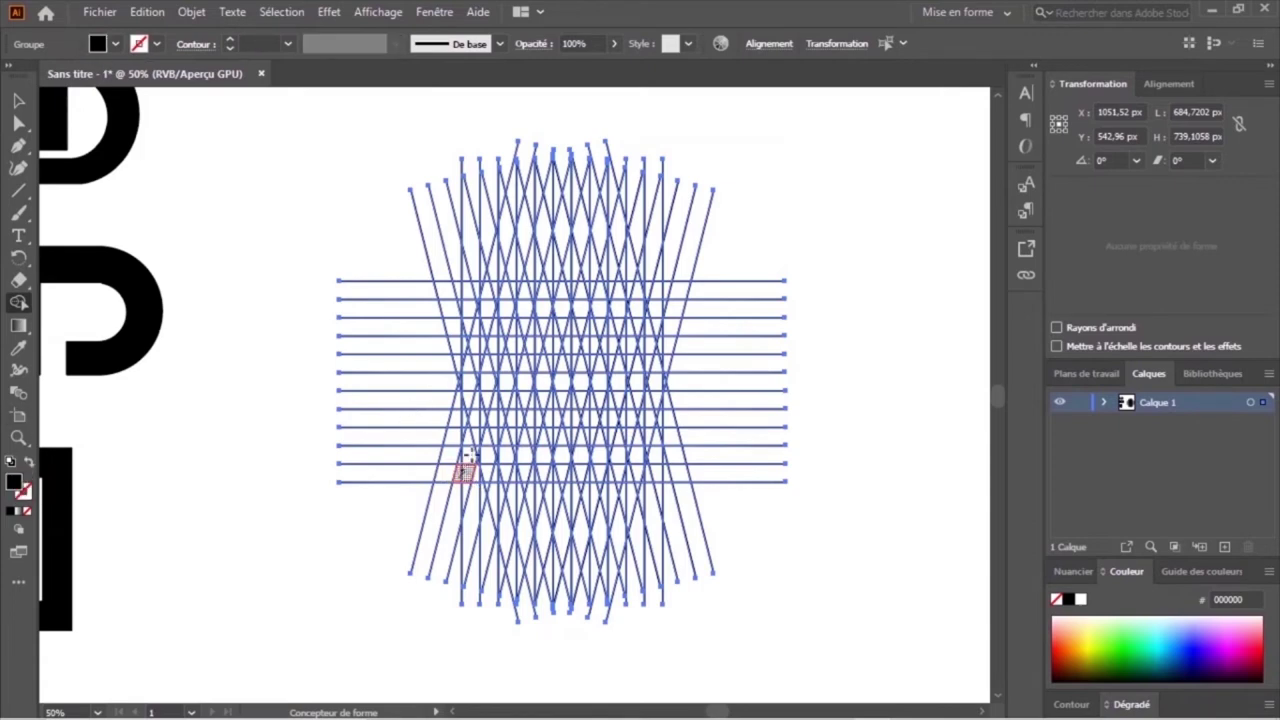
Merge cells along the left slant and top bar into a black Λ shape
drag(466, 474, 468, 412)
key(ctrl+plus)
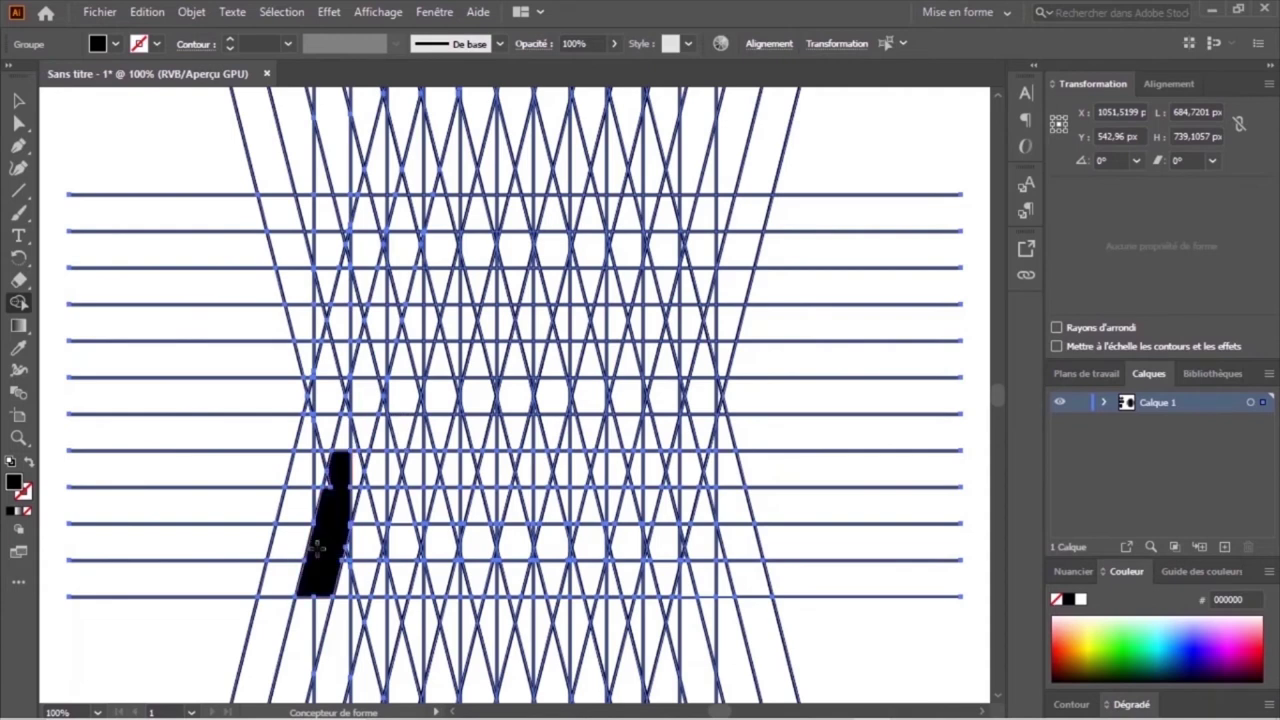
mouse_move(350, 450)
mouse_down()
mouse_move(341, 468)
mouse_move(352, 436)
mouse_up()
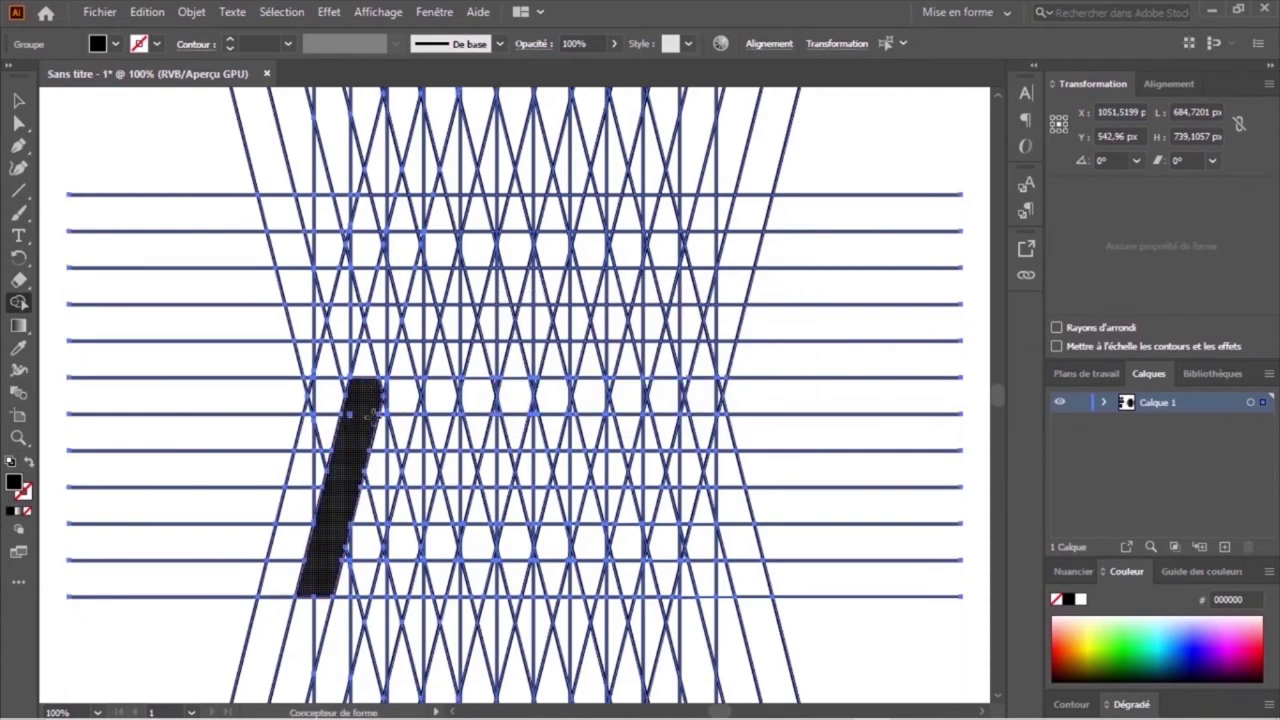
drag(372, 413, 415, 407)
mouse_move(420, 500)
mouse_down()
mouse_move(441, 393)
mouse_move(423, 457)
mouse_move(435, 505)
mouse_move(472, 452)
mouse_up()
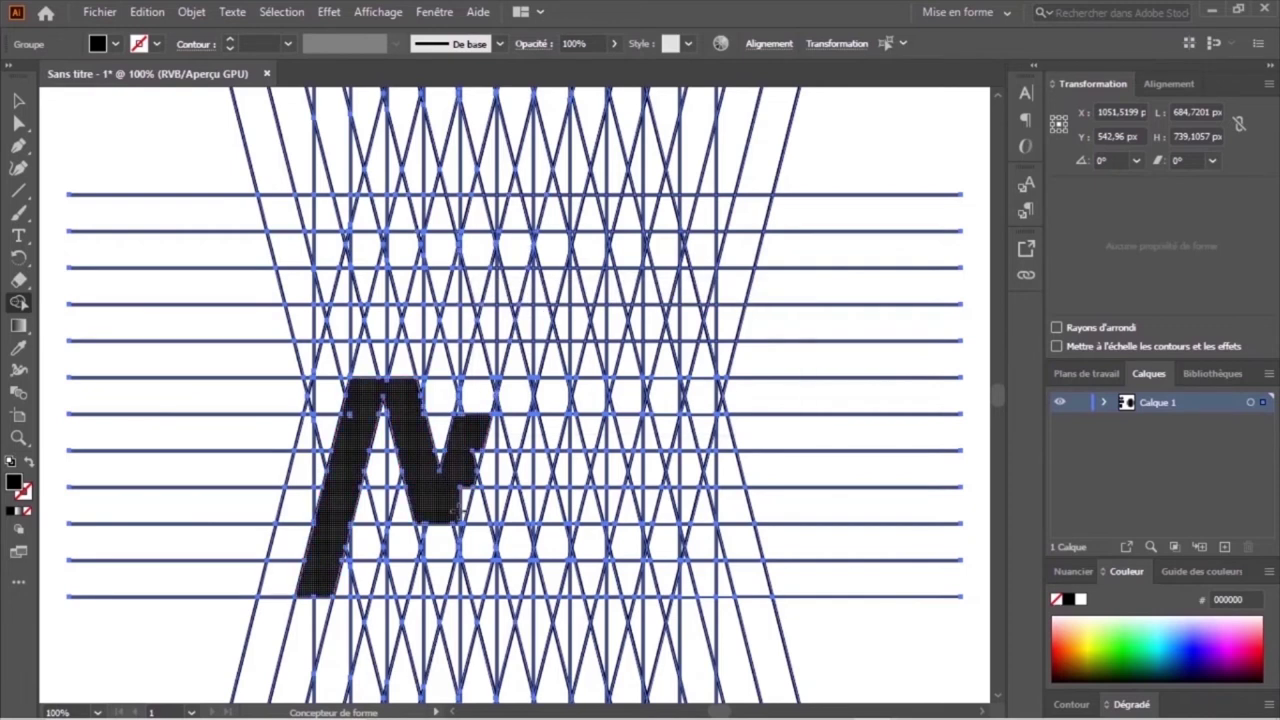
drag(448, 495, 478, 420)
key(ctrl+z)
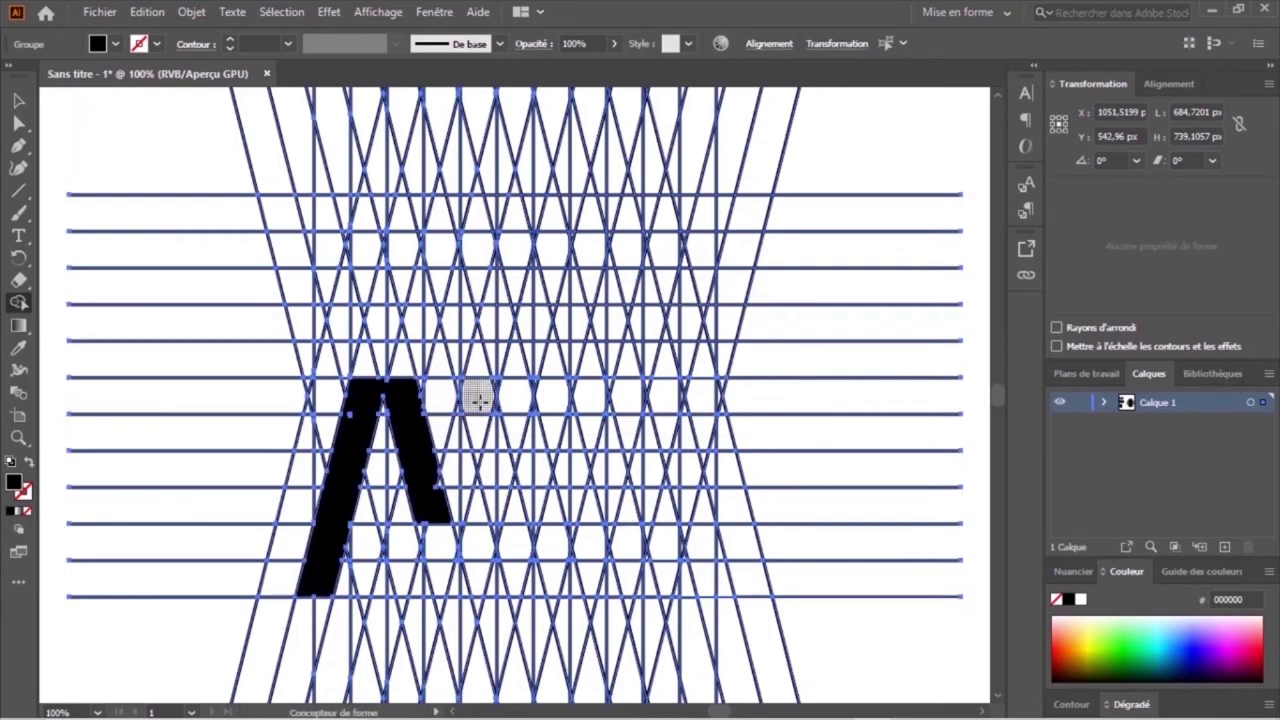
Undo trial merges, rebuild the Λ, add the right cell to form an N, and begin the 7
mouse_move(472, 397)
mouse_down()
mouse_move(507, 404)
mouse_move(476, 500)
mouse_up()
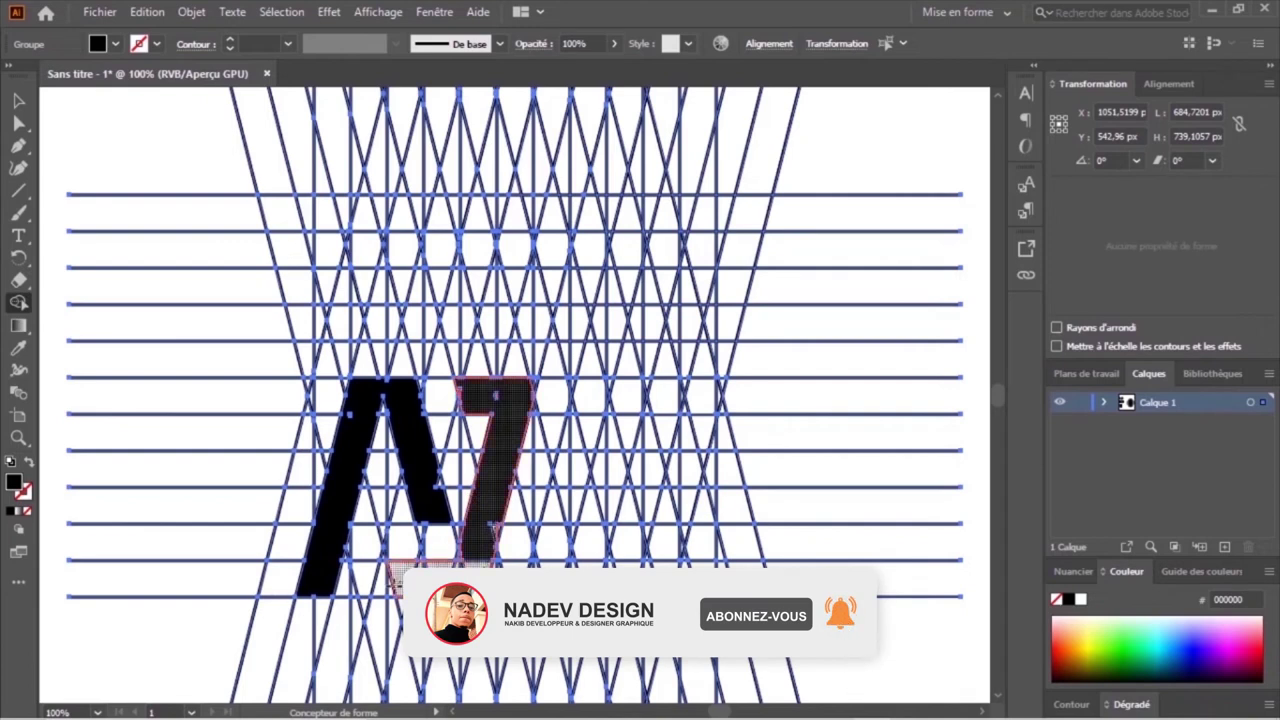
key(ctrl+z)
key(ctrl+z)
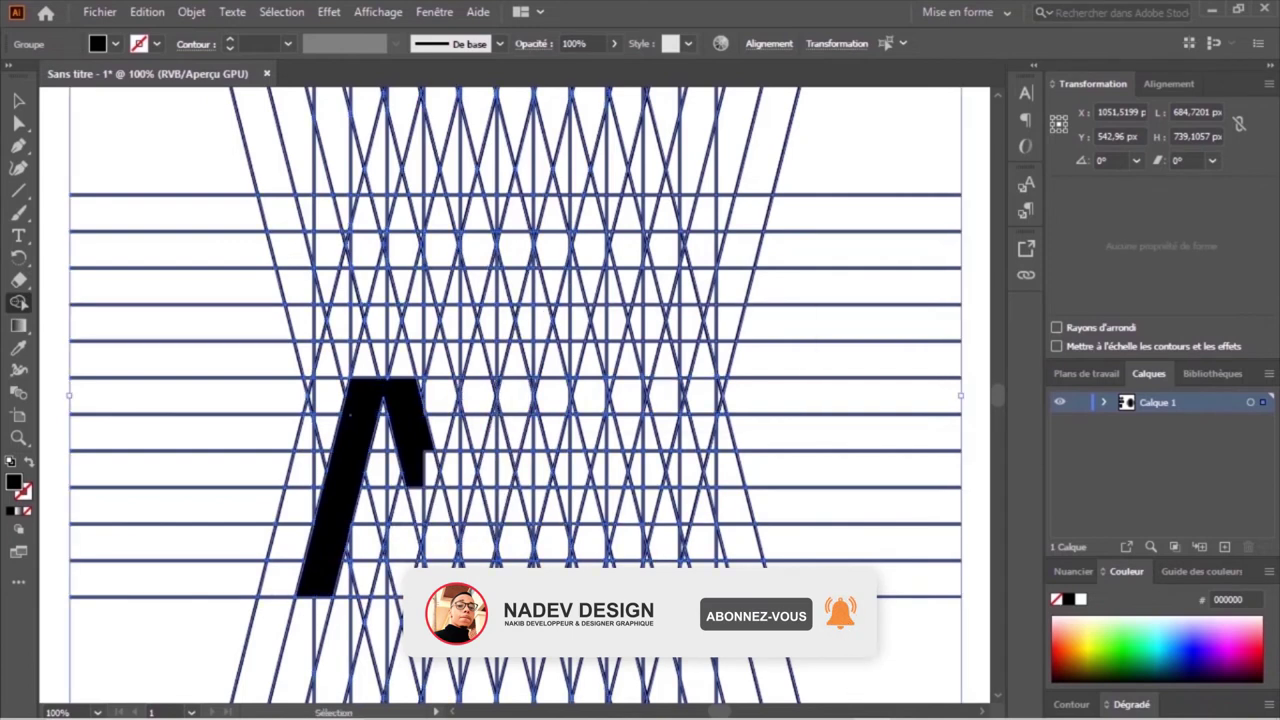
key(ctrl+z)
key(ctrl+z)
drag(366, 400, 392, 505)
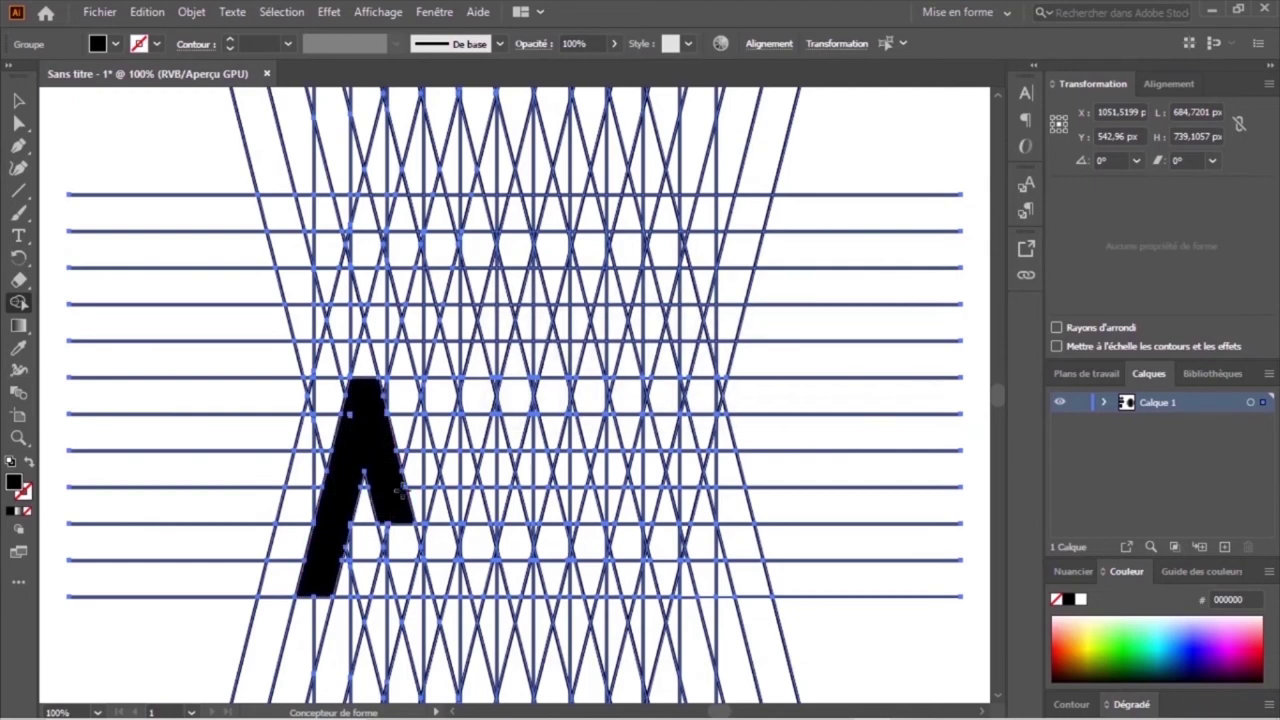
drag(410, 514, 440, 440)
drag(362, 345, 385, 420)
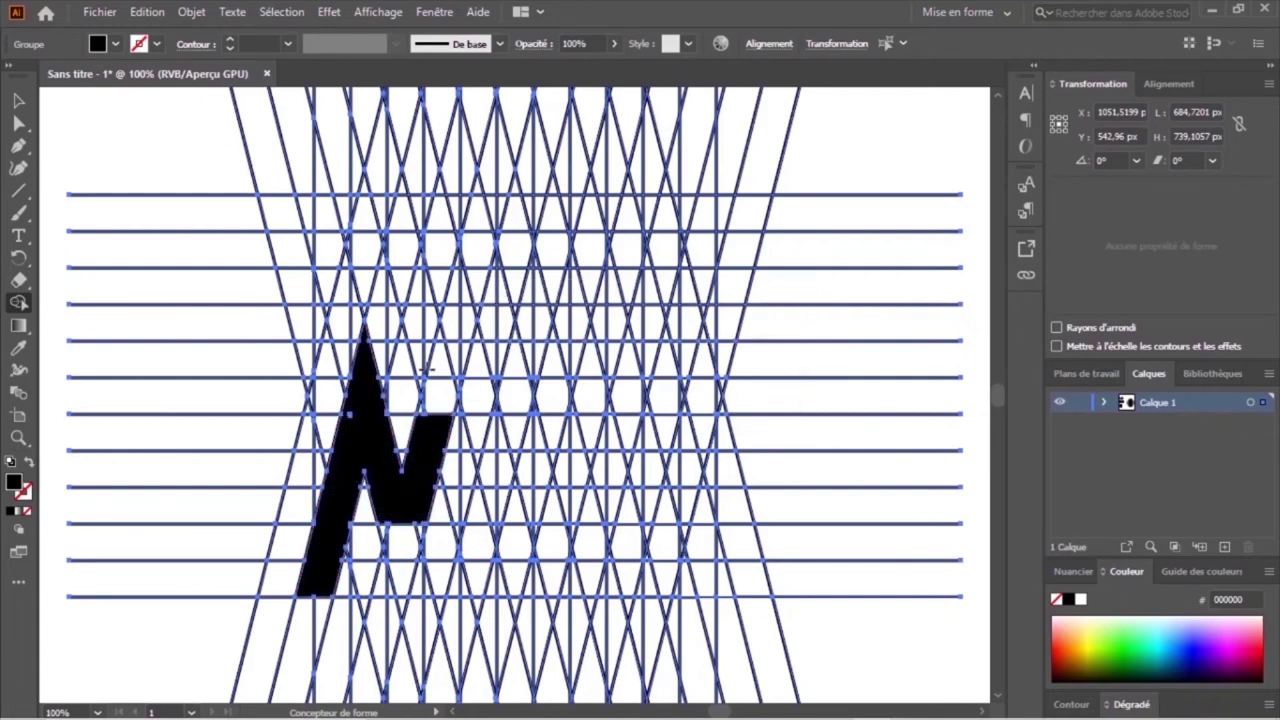
mouse_move(418, 352)
mouse_down()
mouse_move(472, 366)
mouse_move(507, 470)
mouse_move(490, 537)
mouse_up()
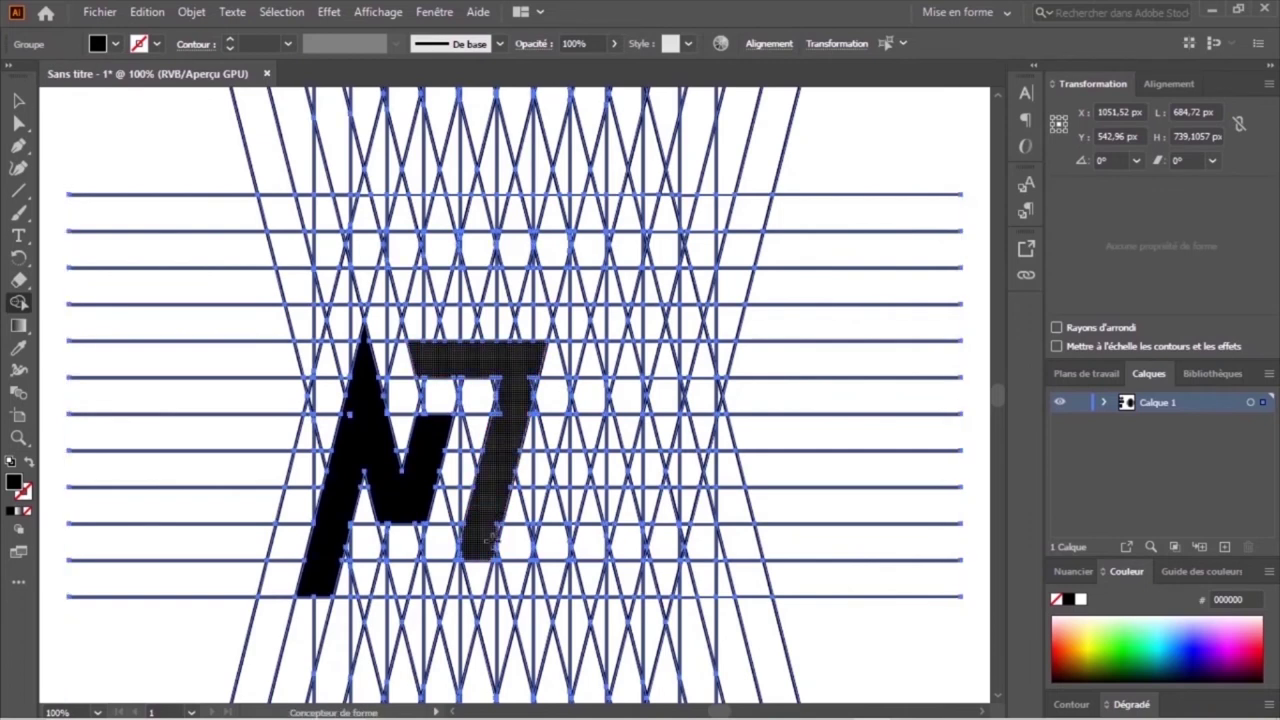
Merge the highlighted cells into a black 7, then extend it down and along the bottom
mouse_move(490, 537)
mouse_down()
mouse_move(442, 583)
mouse_move(381, 583)
mouse_up()
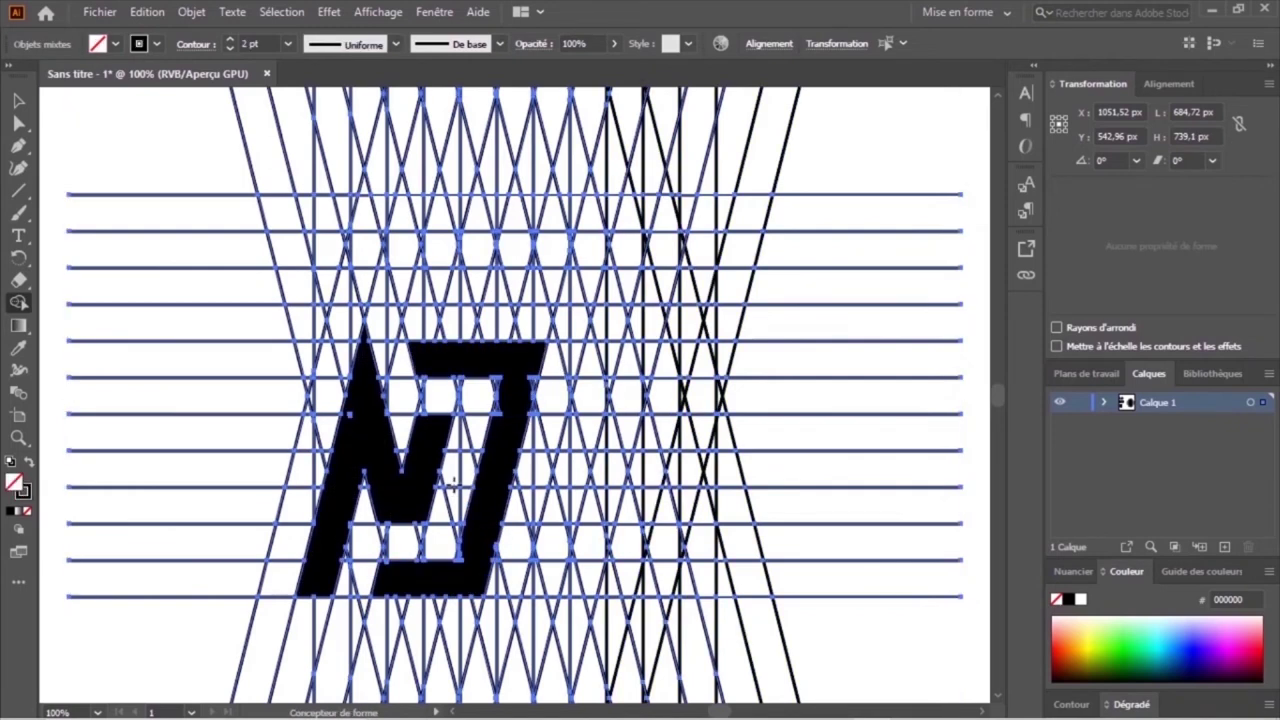
click(116, 44)
click(51, 76)
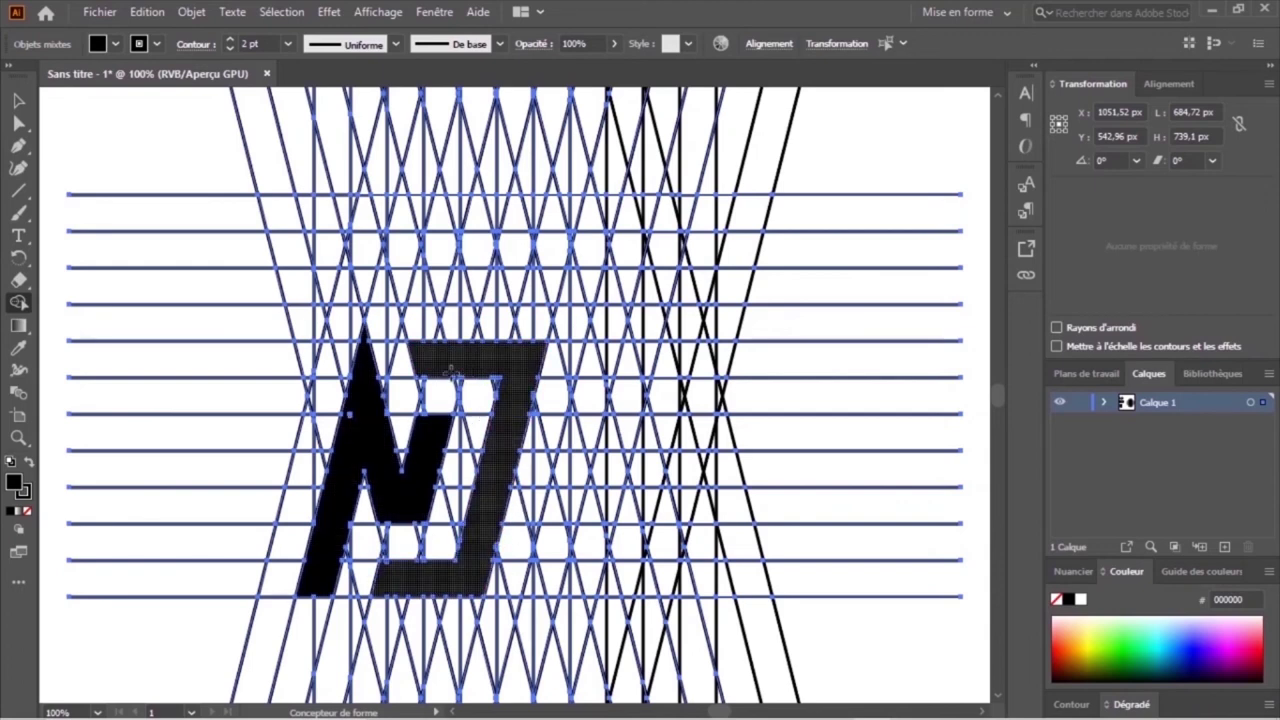
drag(350, 393, 396, 475)
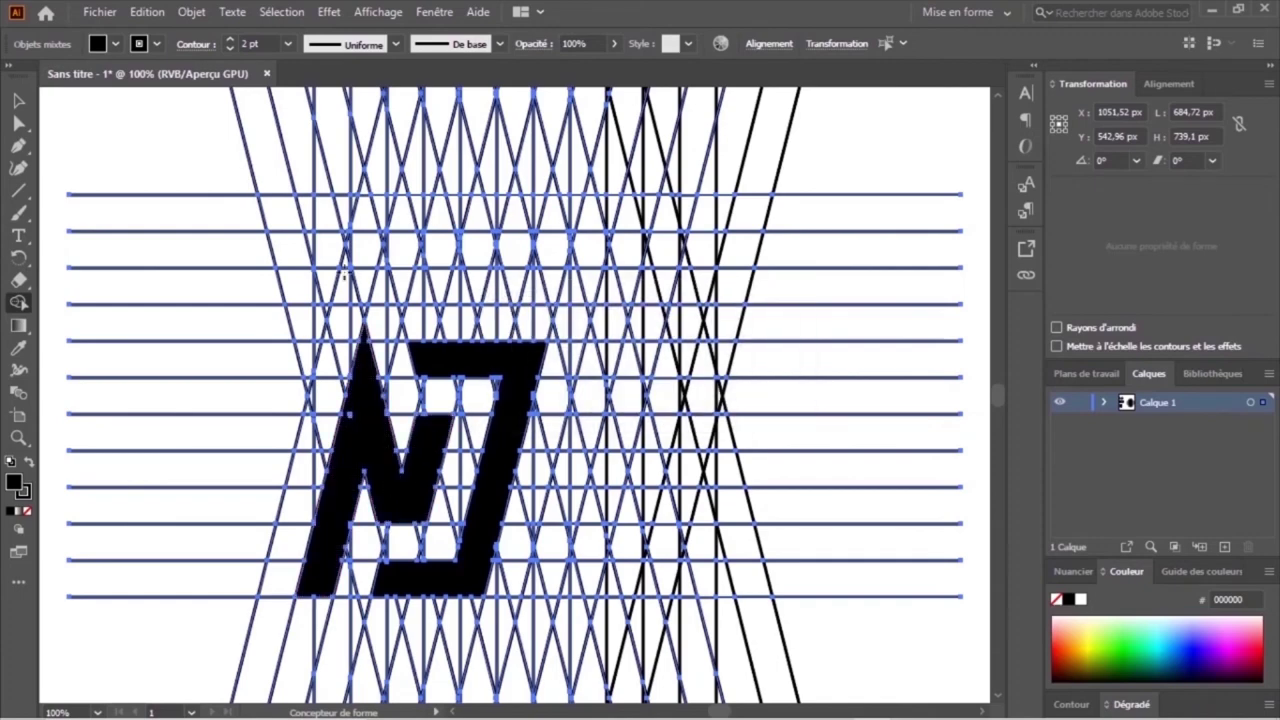
key(ctrl+minus)
Move the new monogram out of the grid to the top-left
click(18, 100)
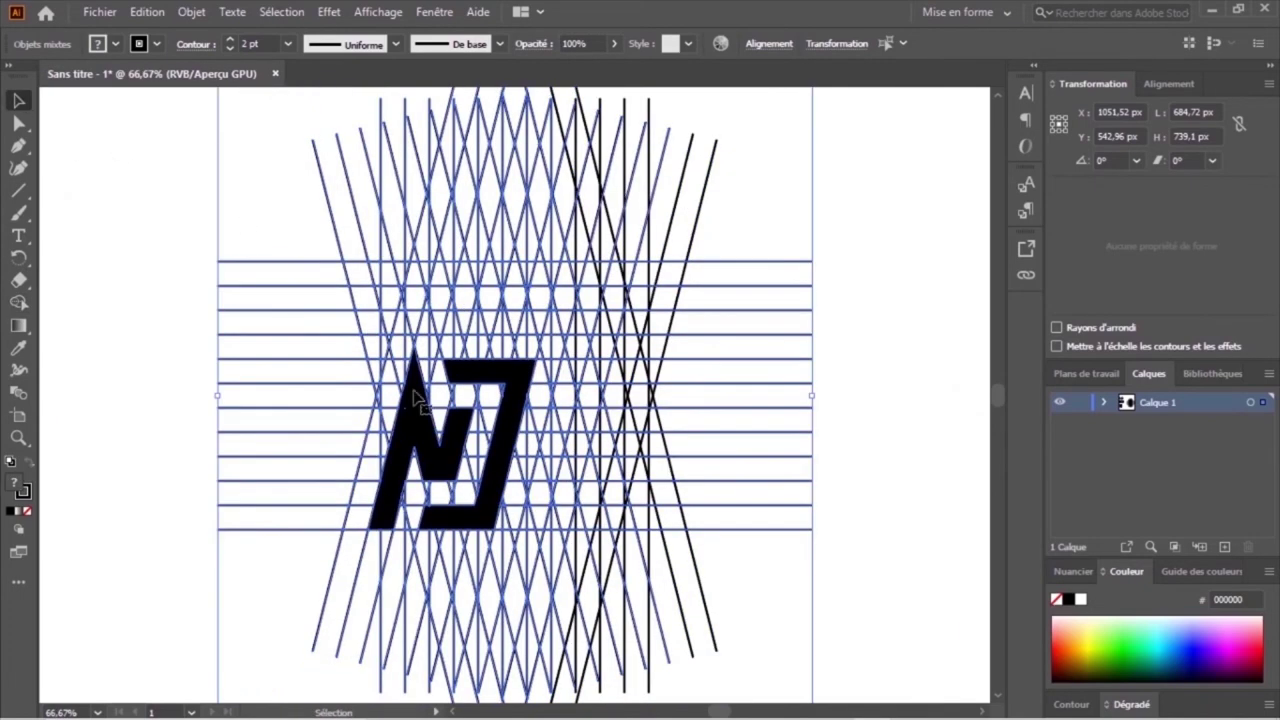
click(167, 204)
click(518, 428)
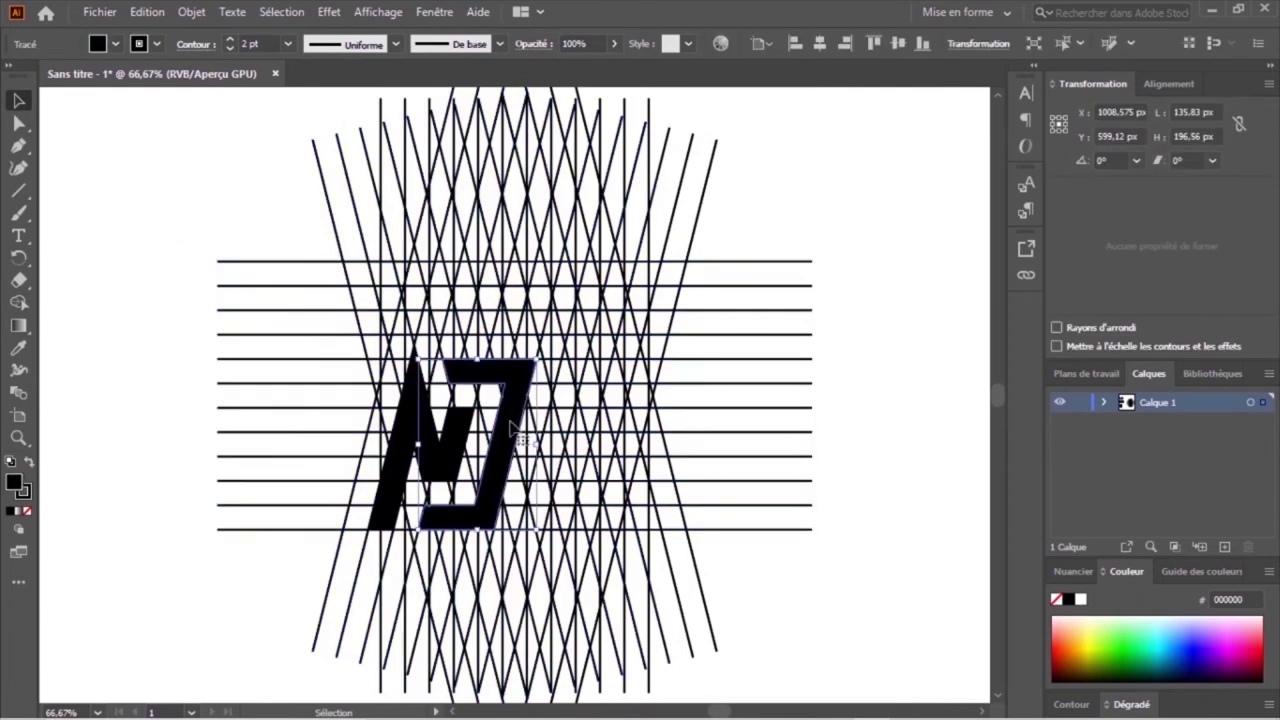
drag(401, 414, 76, 185)
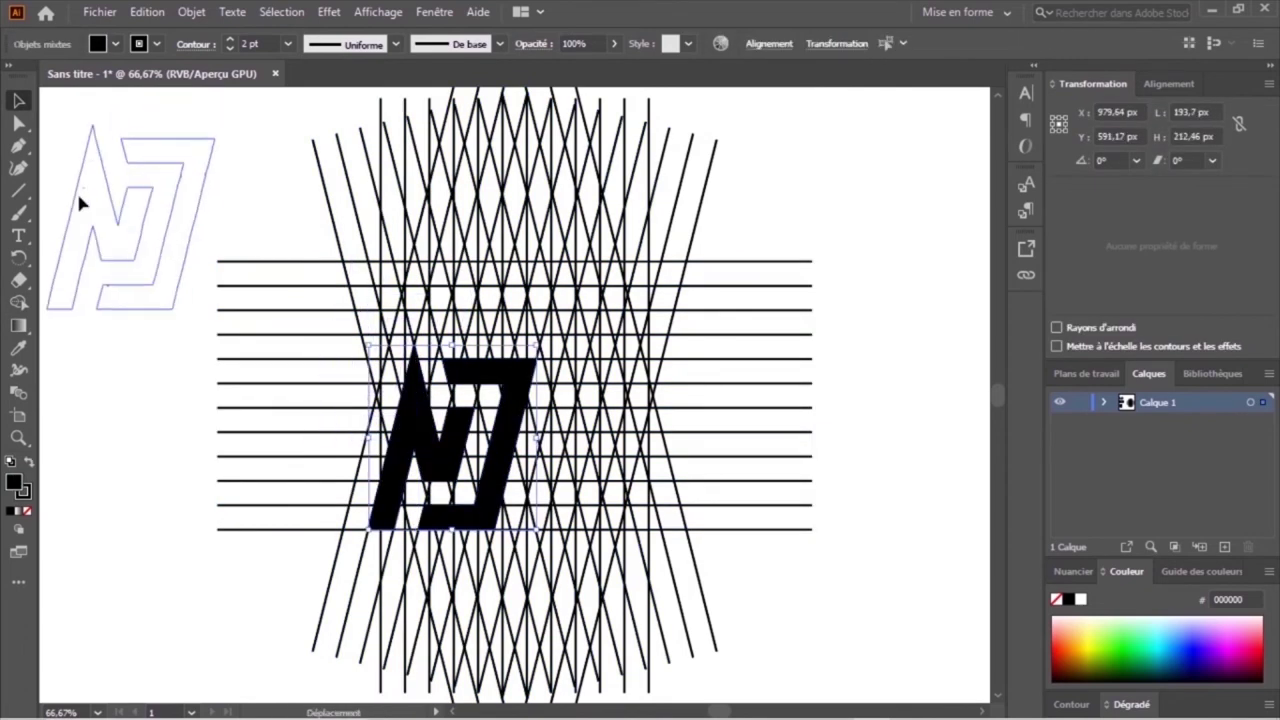
click(282, 195)
Delete all the remaining grid and sketch lines
drag(282, 195, 540, 490)
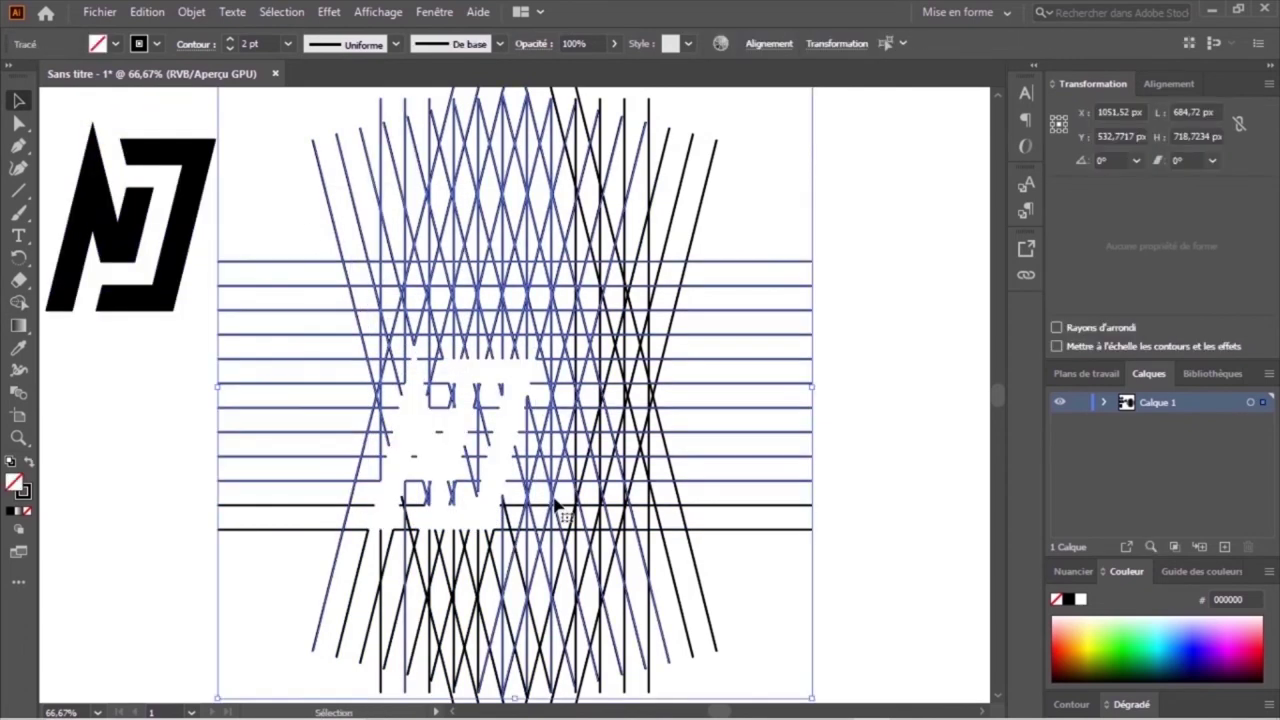
key(Delete)
drag(443, 182, 731, 665)
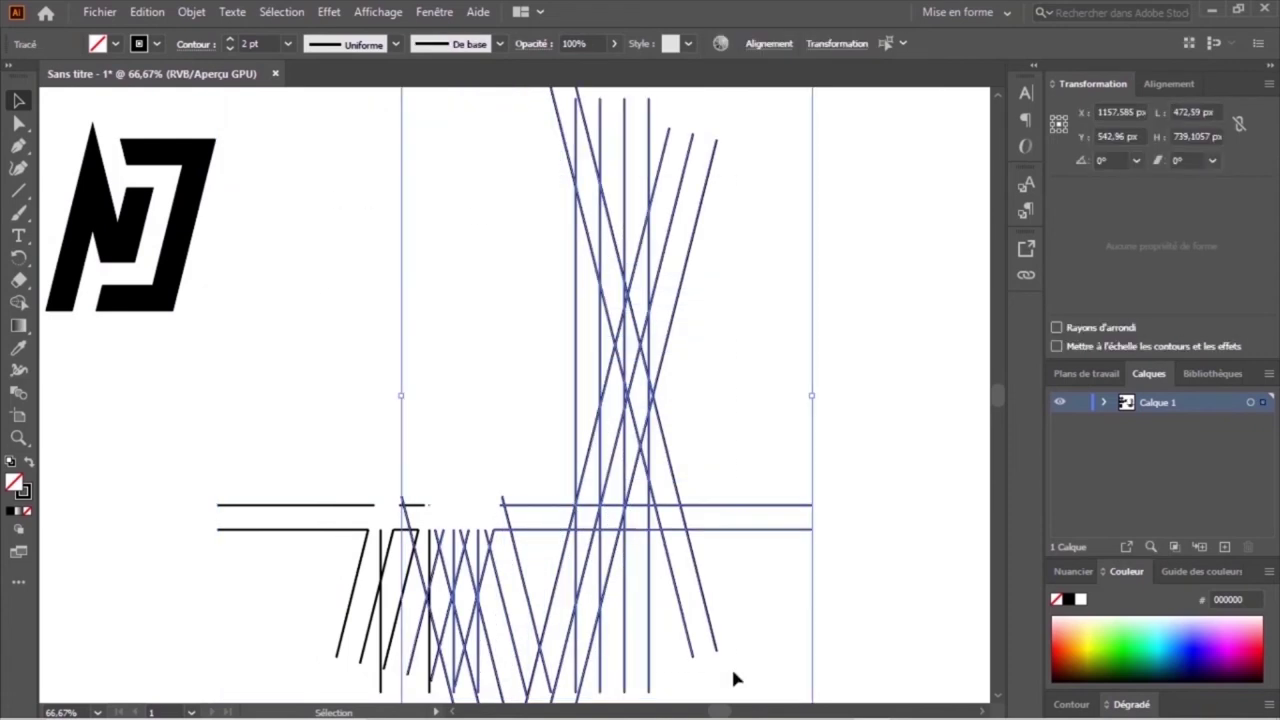
key(Delete)
key(ctrl+minus)
key(ctrl+minus)
drag(506, 372, 347, 577)
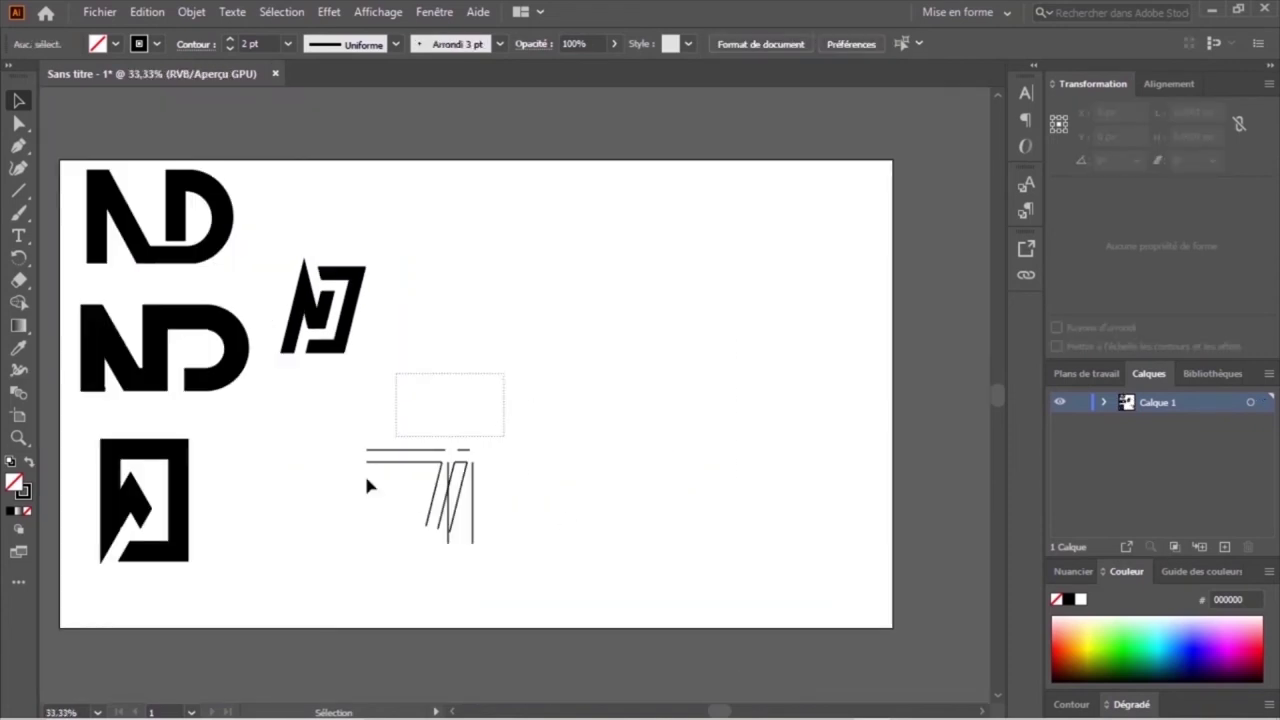
key(Delete)
Enlarge the monogram to about 321 × 352 px and raise its stroke to 8 pt
drag(422, 352, 282, 250)
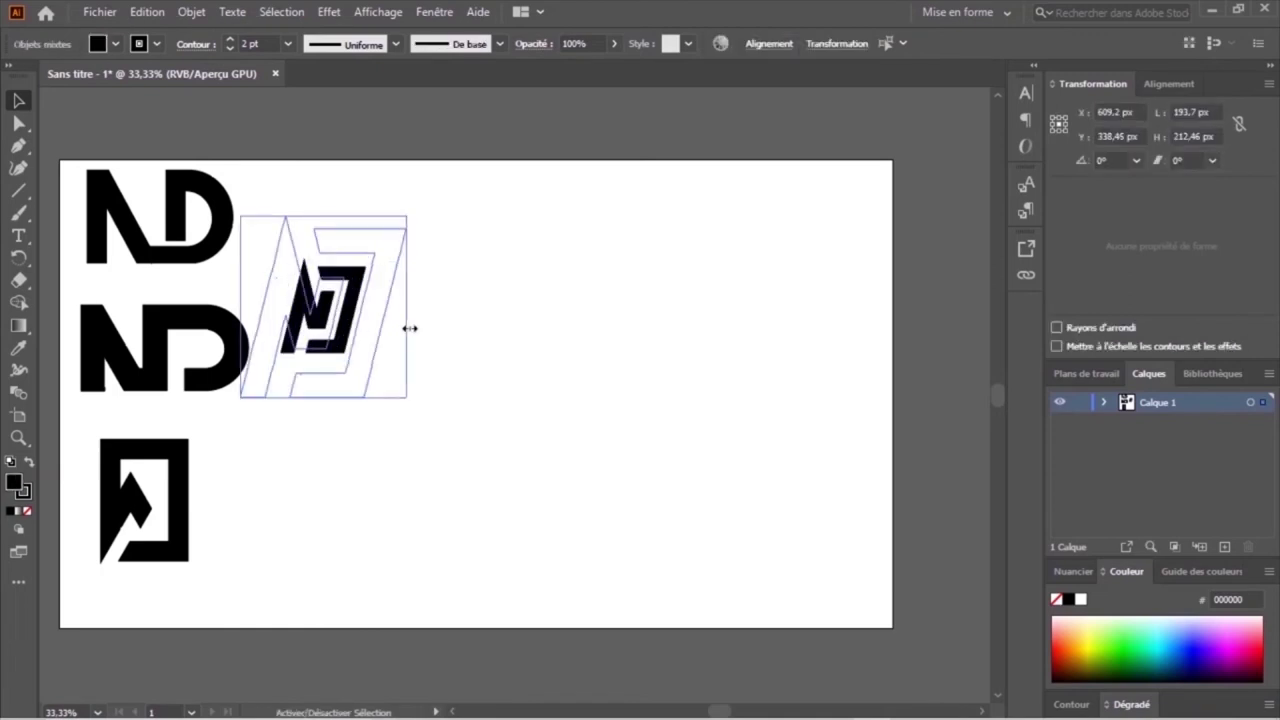
mouse_move(365, 304)
mouse_down()
mouse_move(394, 320)
mouse_move(377, 396)
mouse_move(408, 435)
mouse_up()
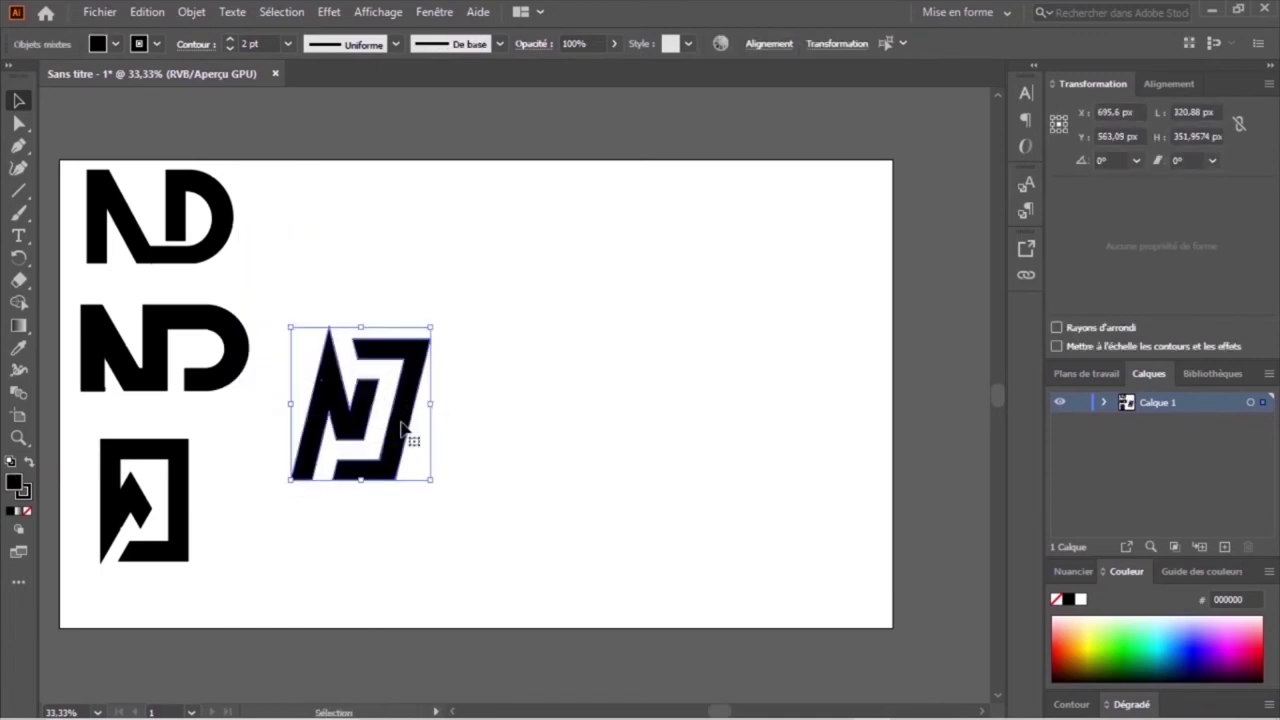
click(228, 41)
click(228, 41)
click(228, 41)
click(228, 41)
click(228, 41)
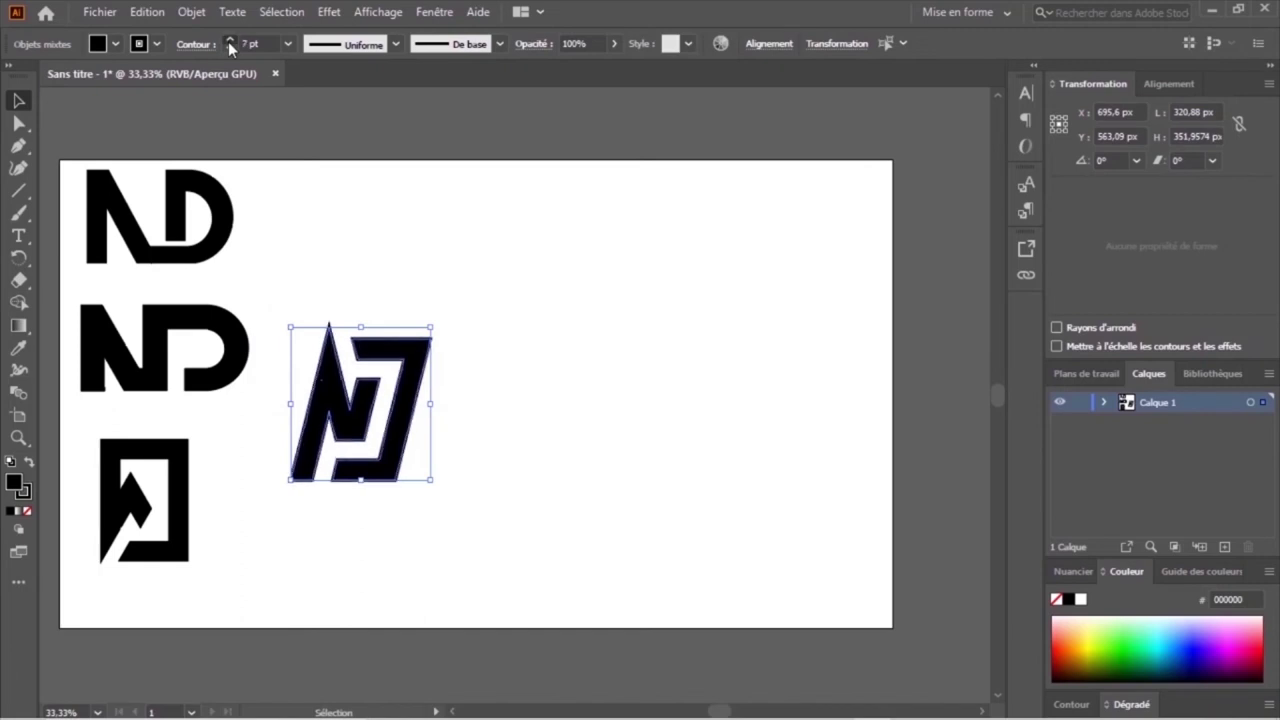
click(228, 41)
Stretch the bracket piece's top slightly upward
click(560, 313)
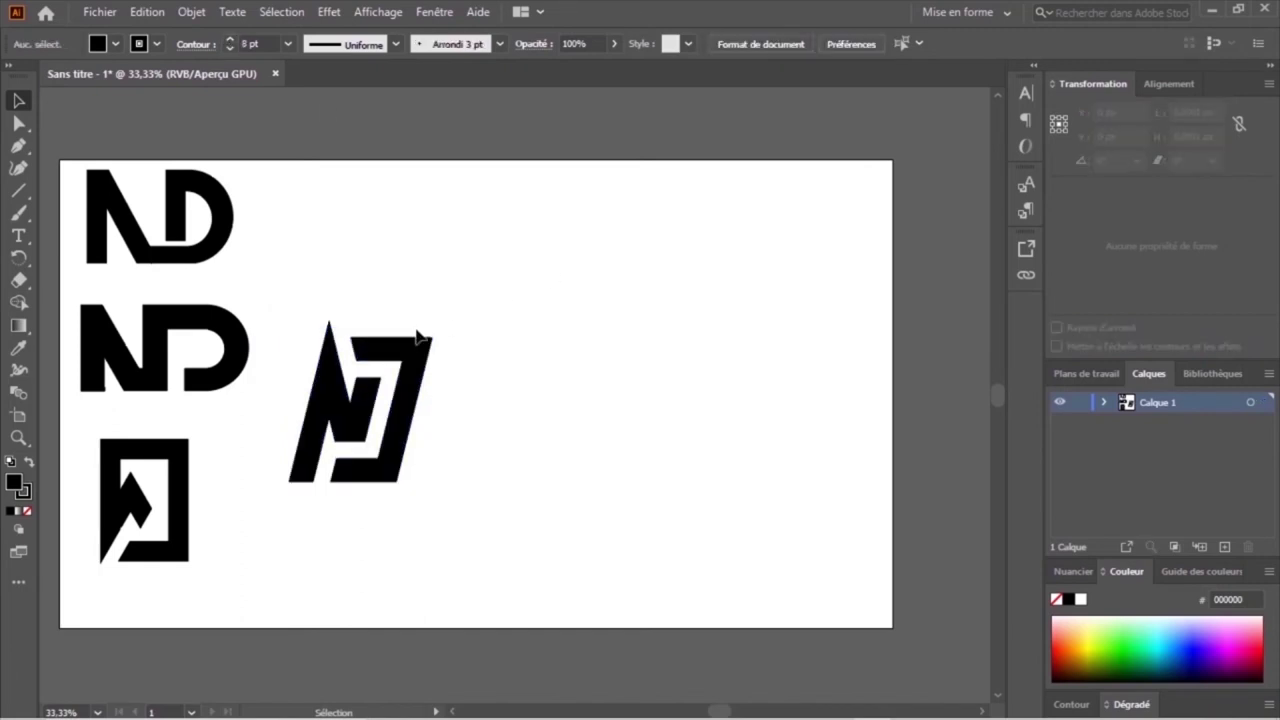
click(420, 340)
drag(385, 330, 385, 322)
click(503, 428)
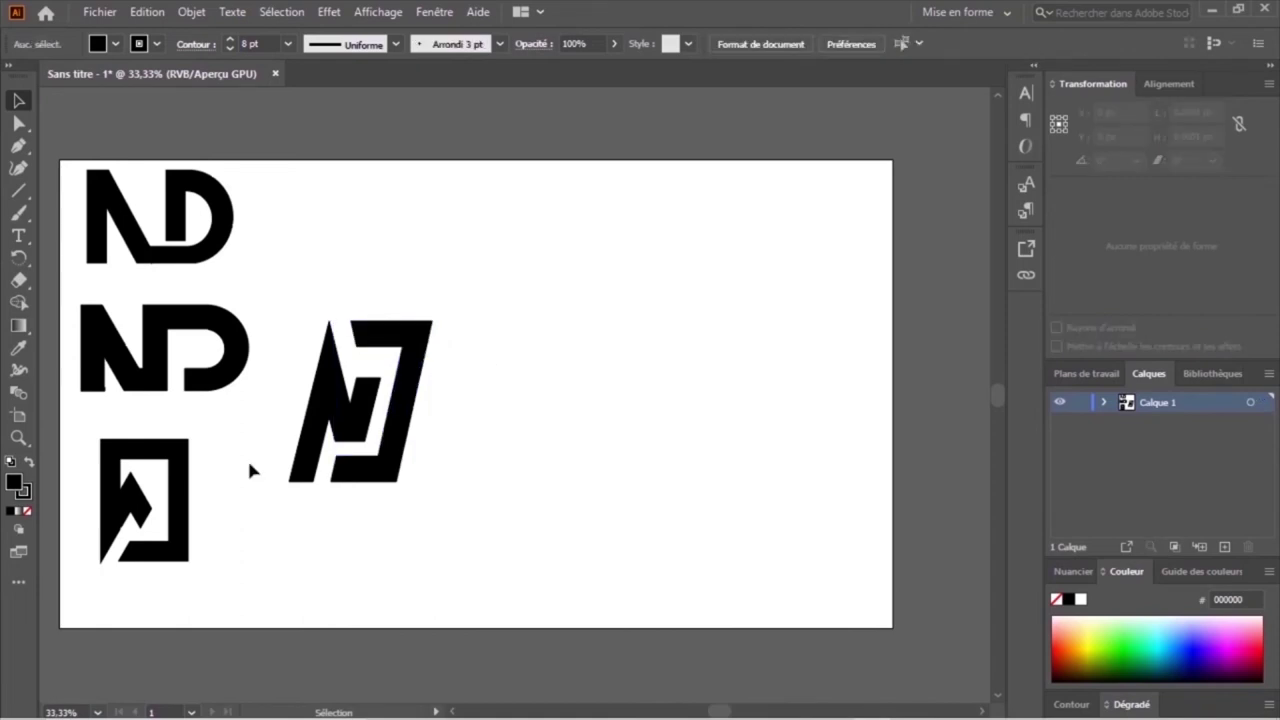
drag(445, 495, 294, 323)
click(573, 452)
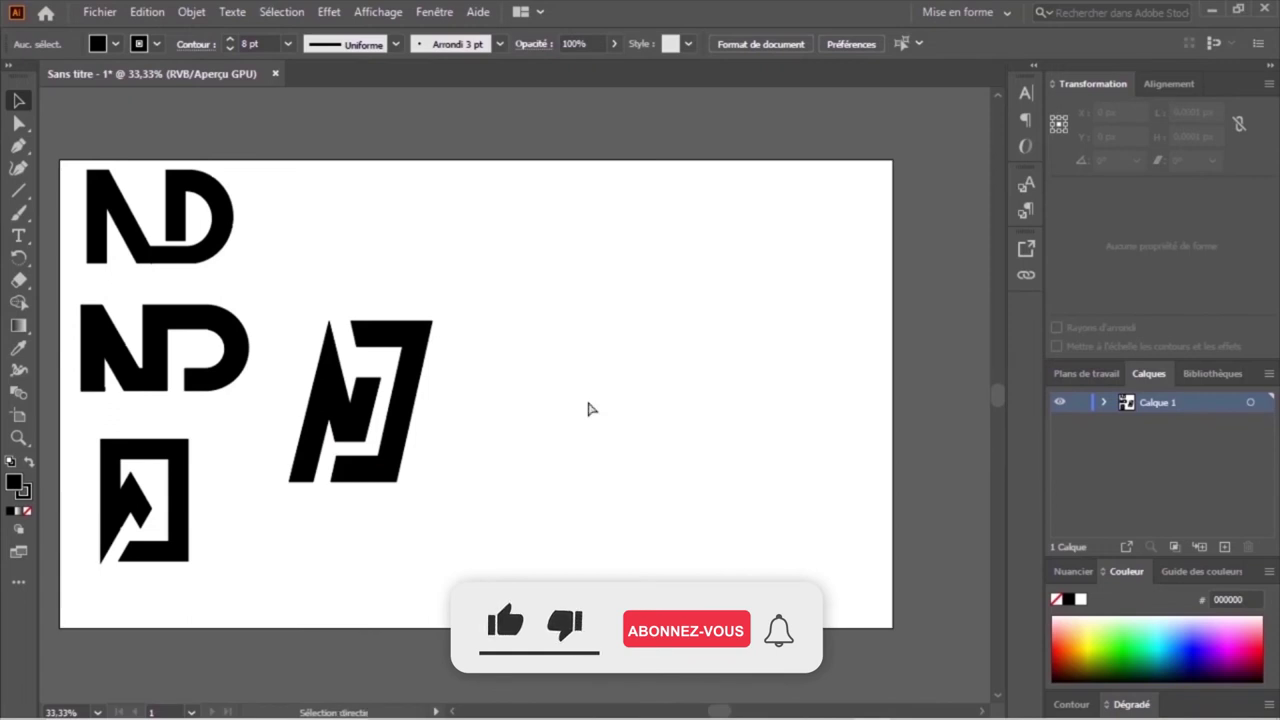
Zoom out, select the NJ monogram with Direct Selection, and switch to the Rectangle tool
key(ctrl+minus)
key(ctrl+minus)
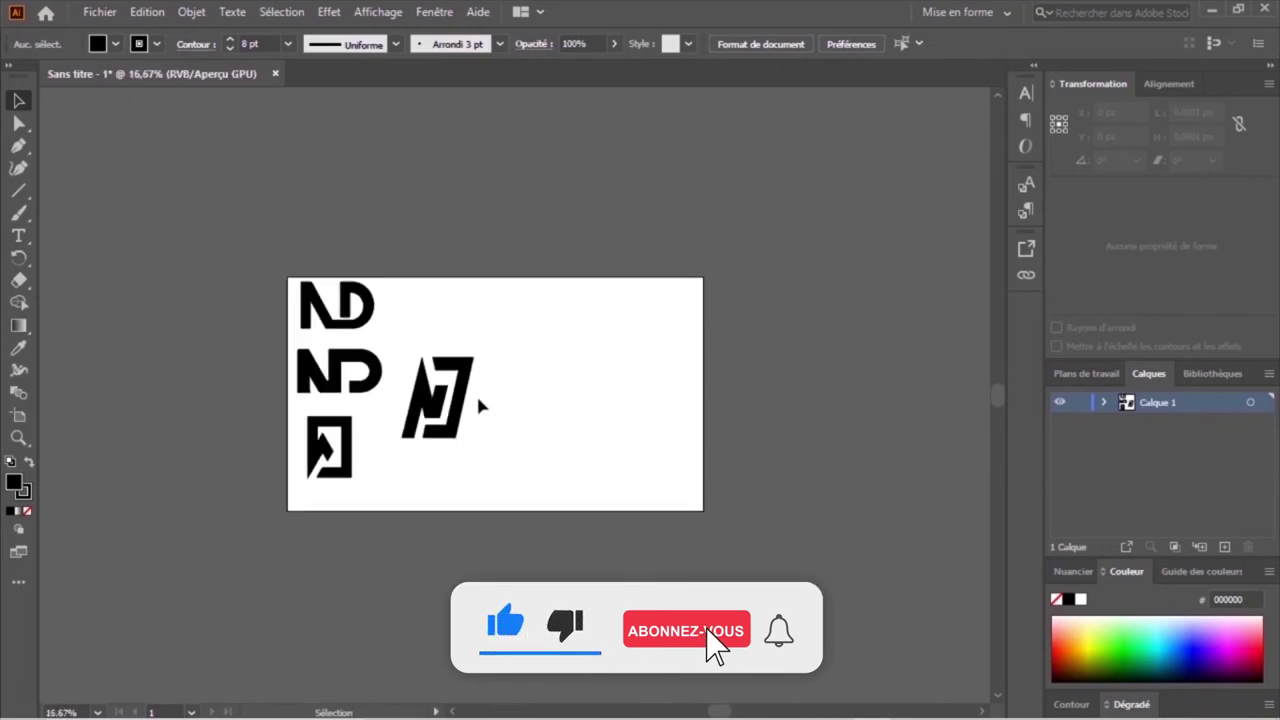
click(458, 395)
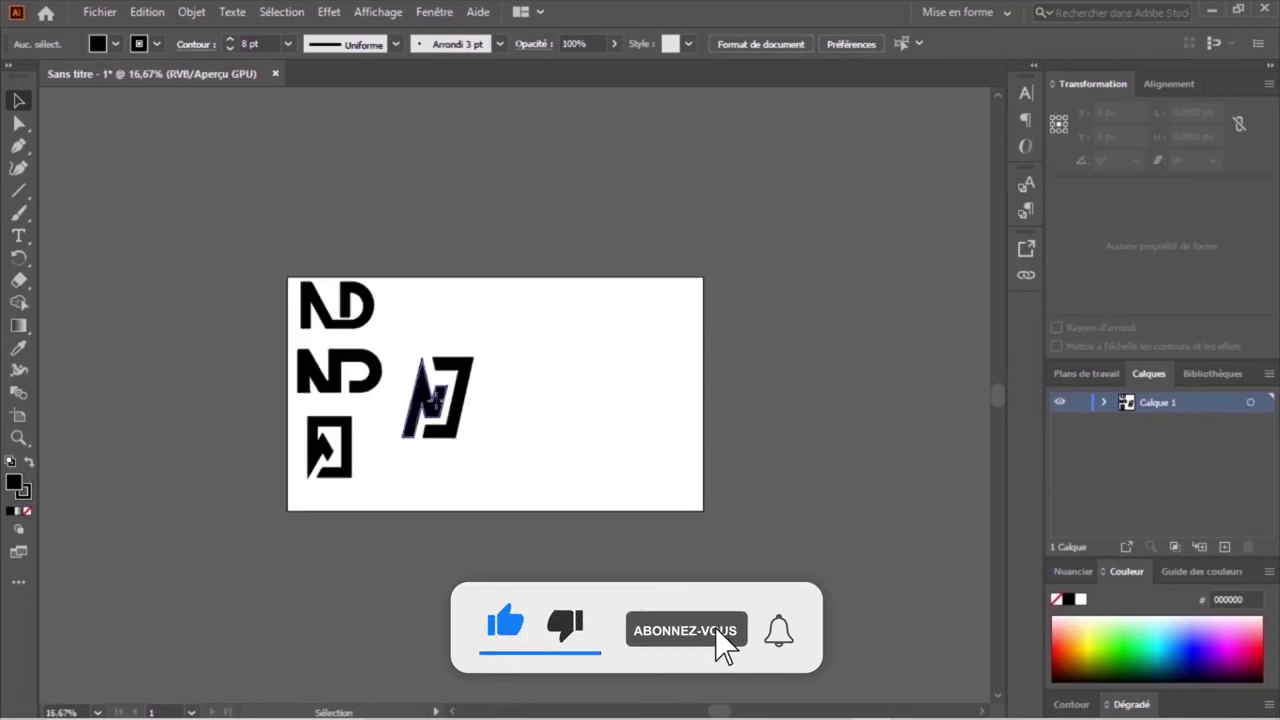
click(18, 123)
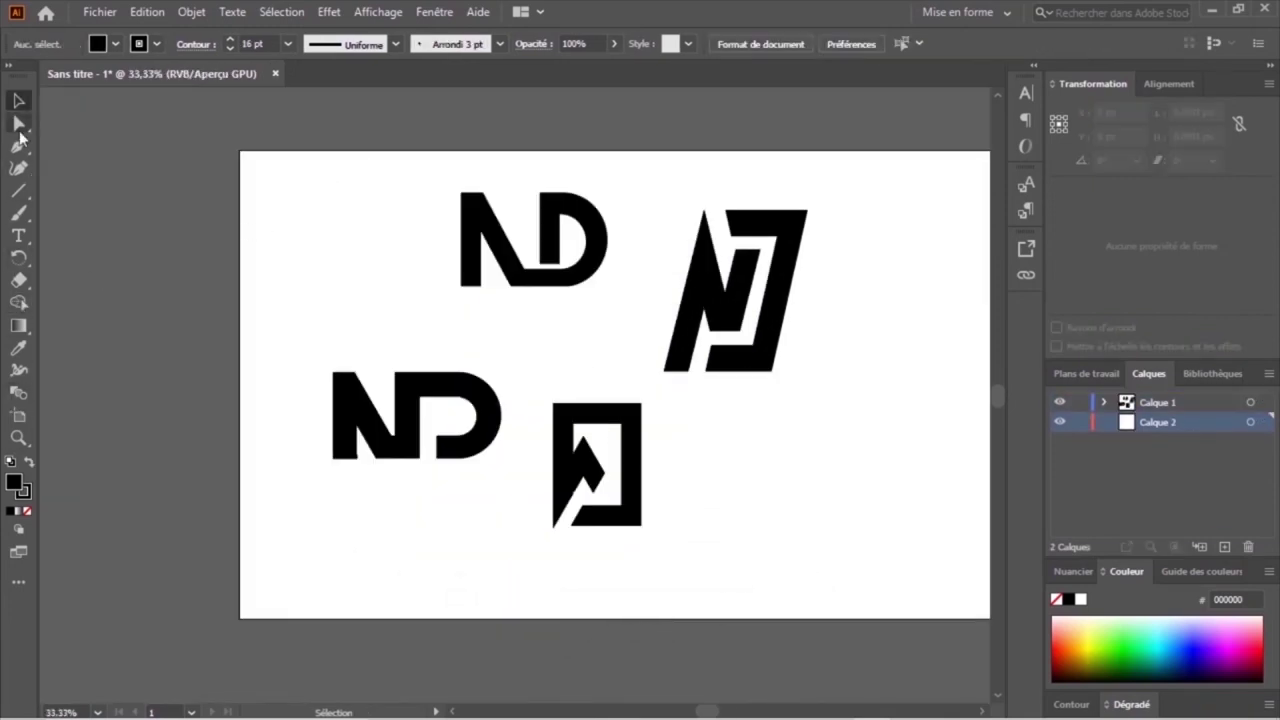
drag(18, 190, 80, 189)
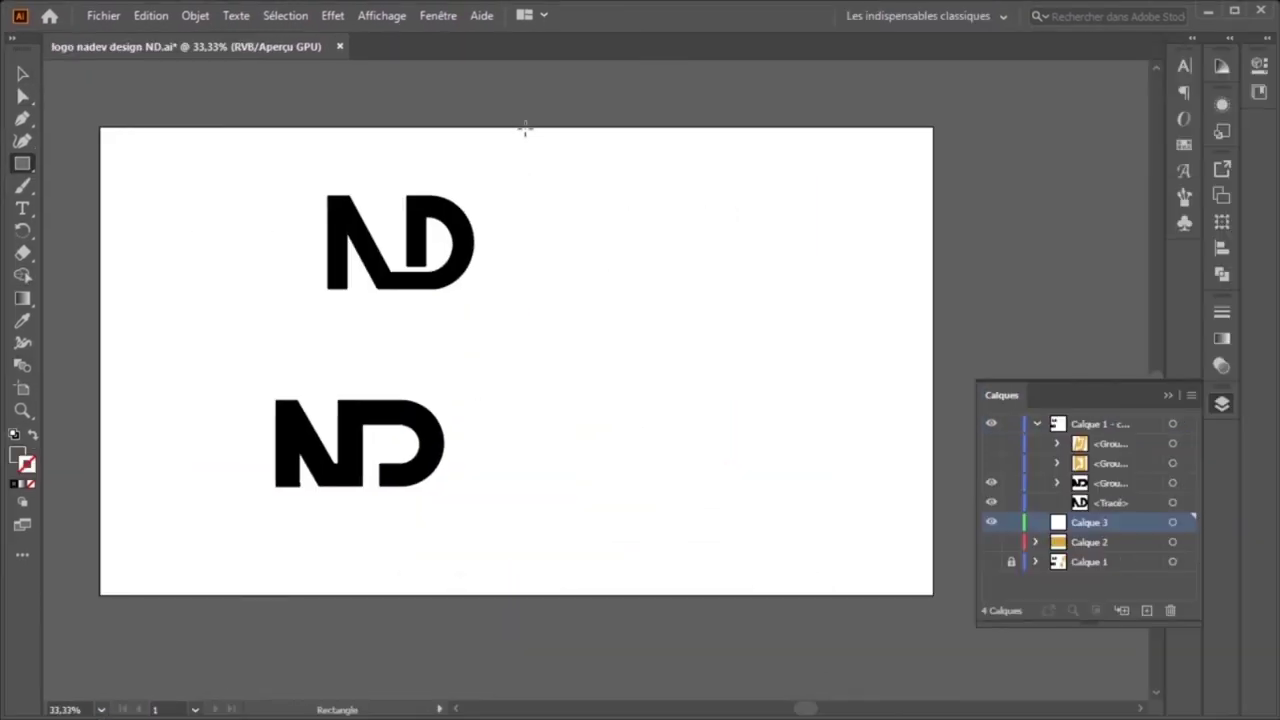
Draw a rectangle from the artboard's top centre to its bottom-right corner and fill it orange
drag(504, 127, 788, 550)
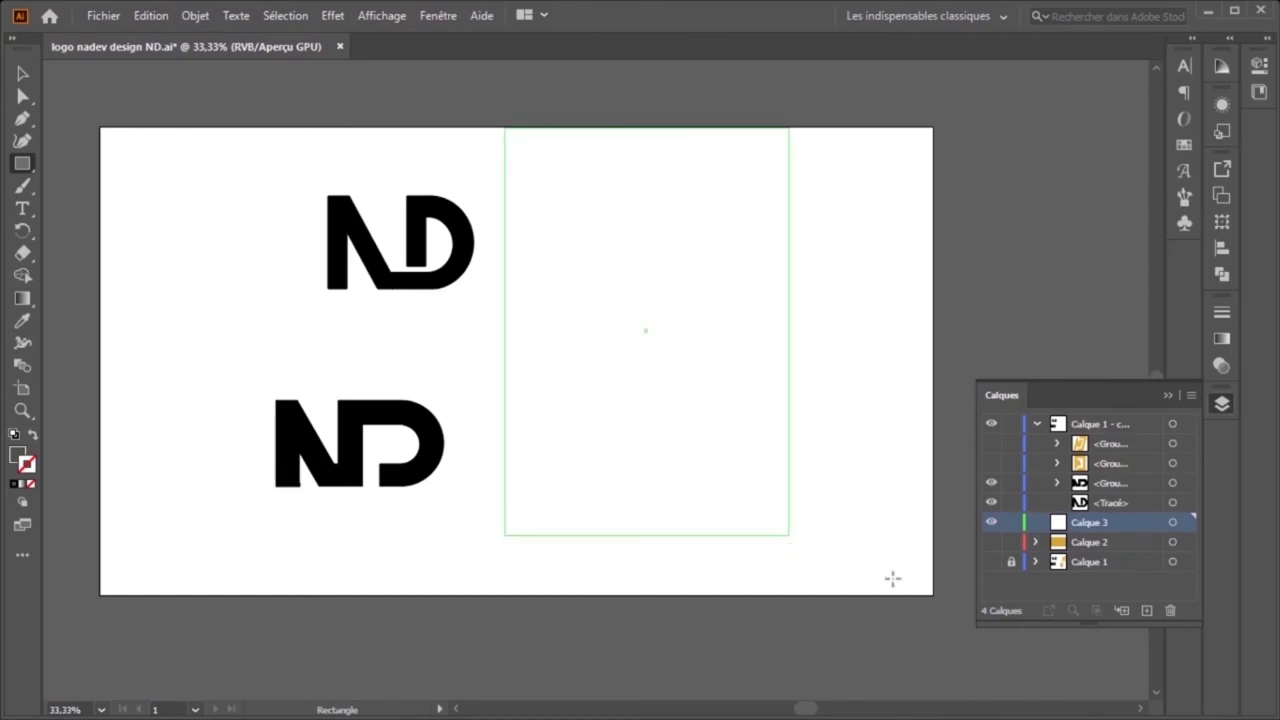
drag(893, 578, 931, 594)
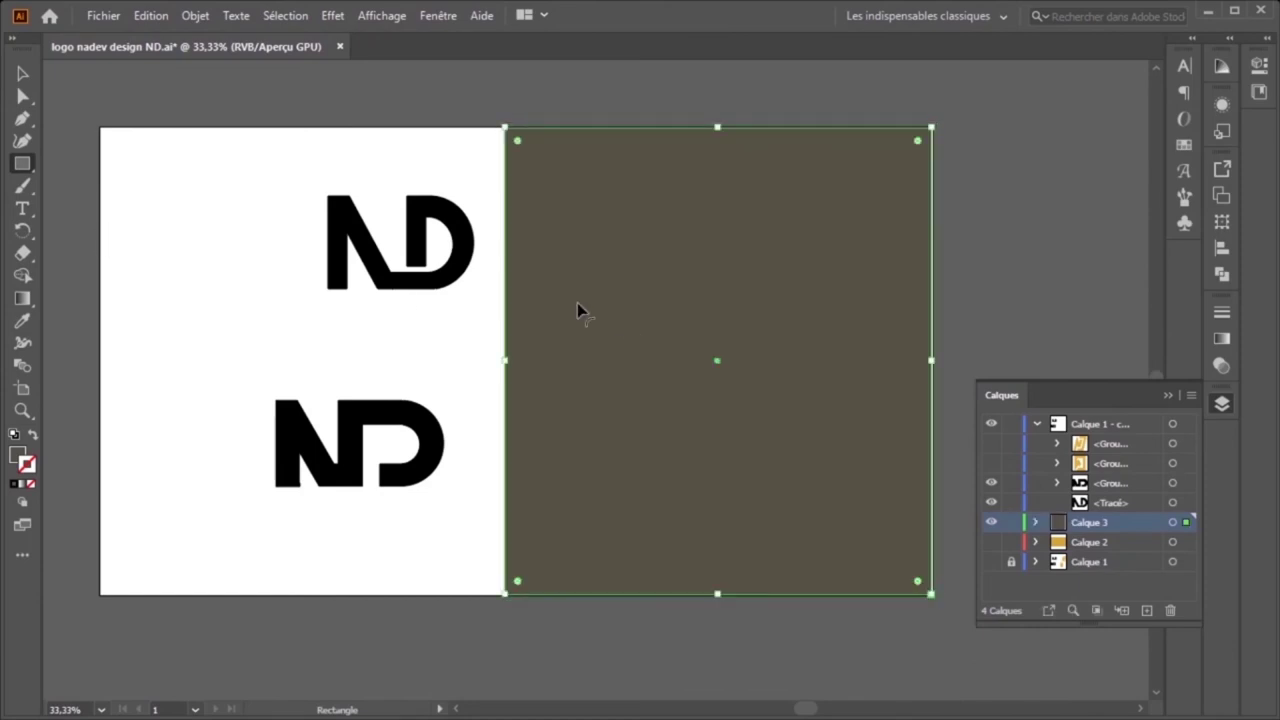
click(1184, 147)
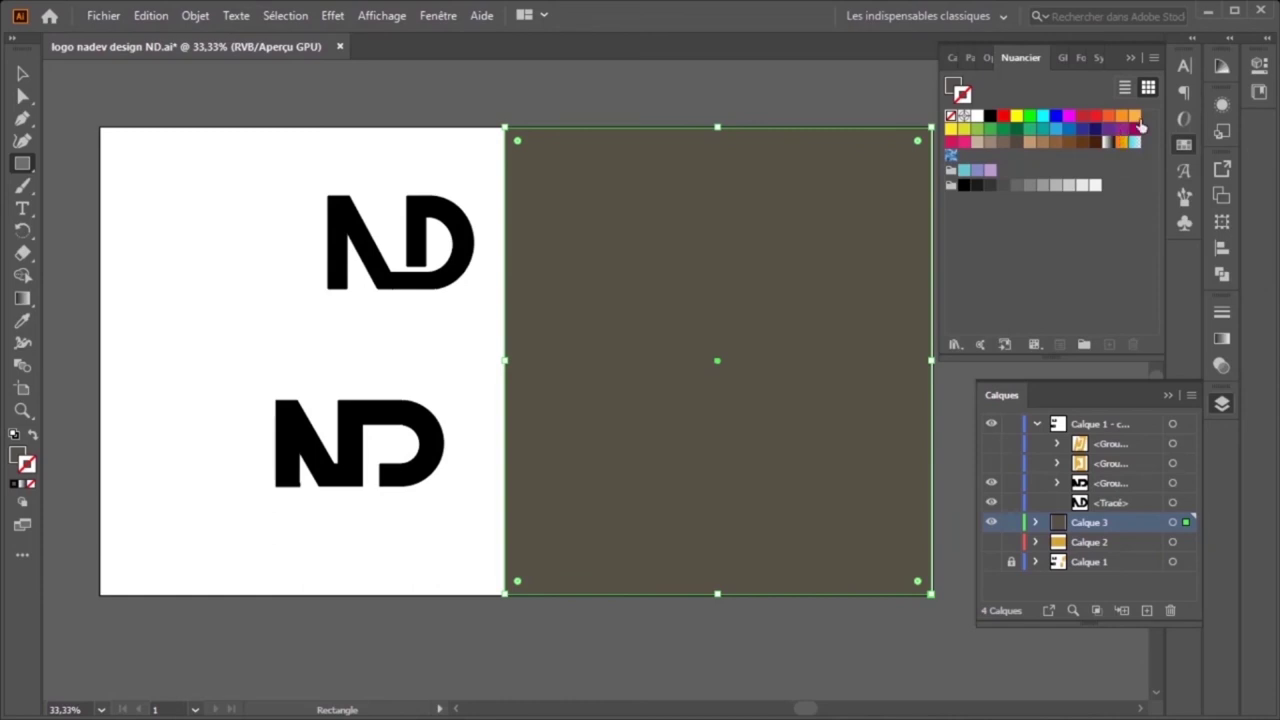
click(1137, 121)
key(x)
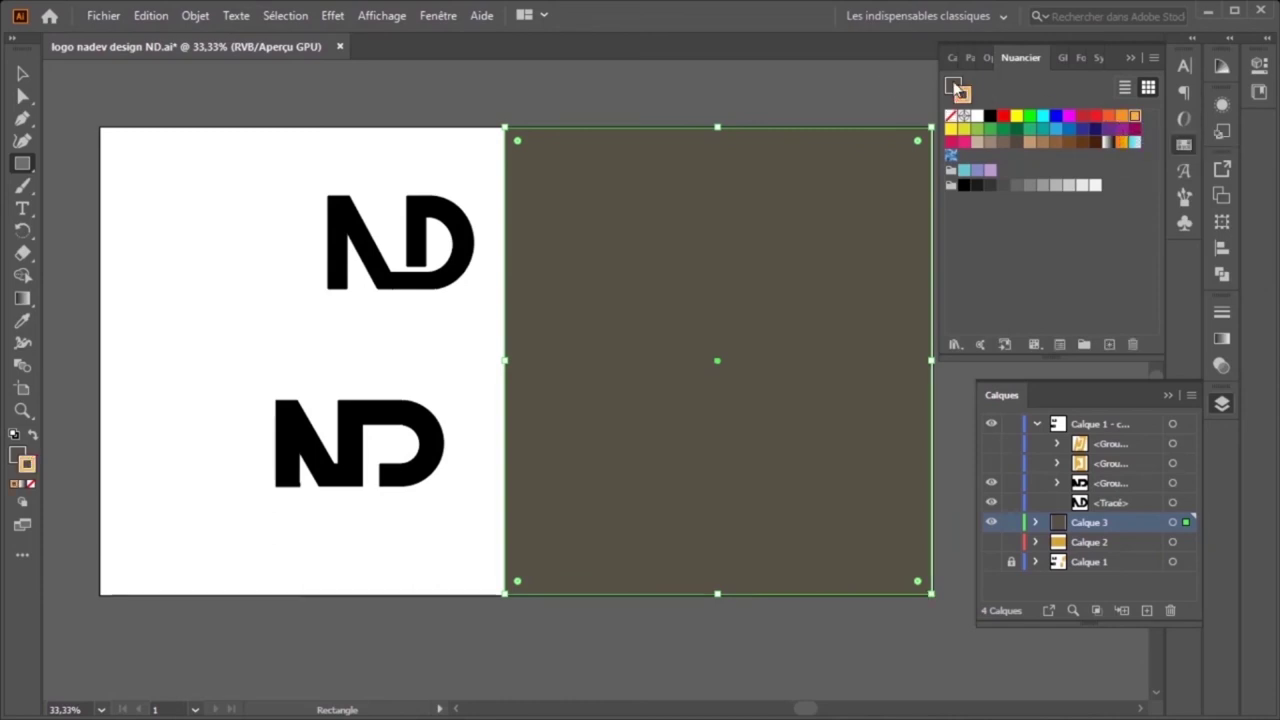
click(1134, 119)
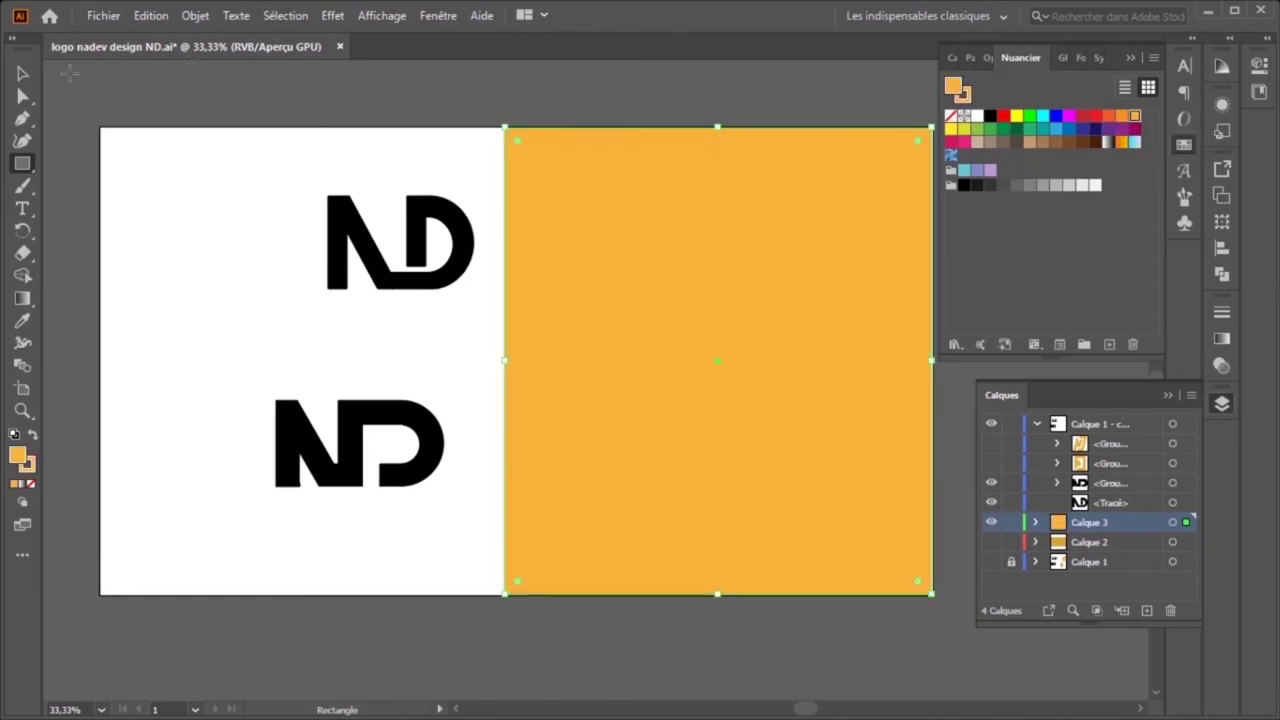
Lower the NJ monogram and move the square monogram above the white-half title
key(v)
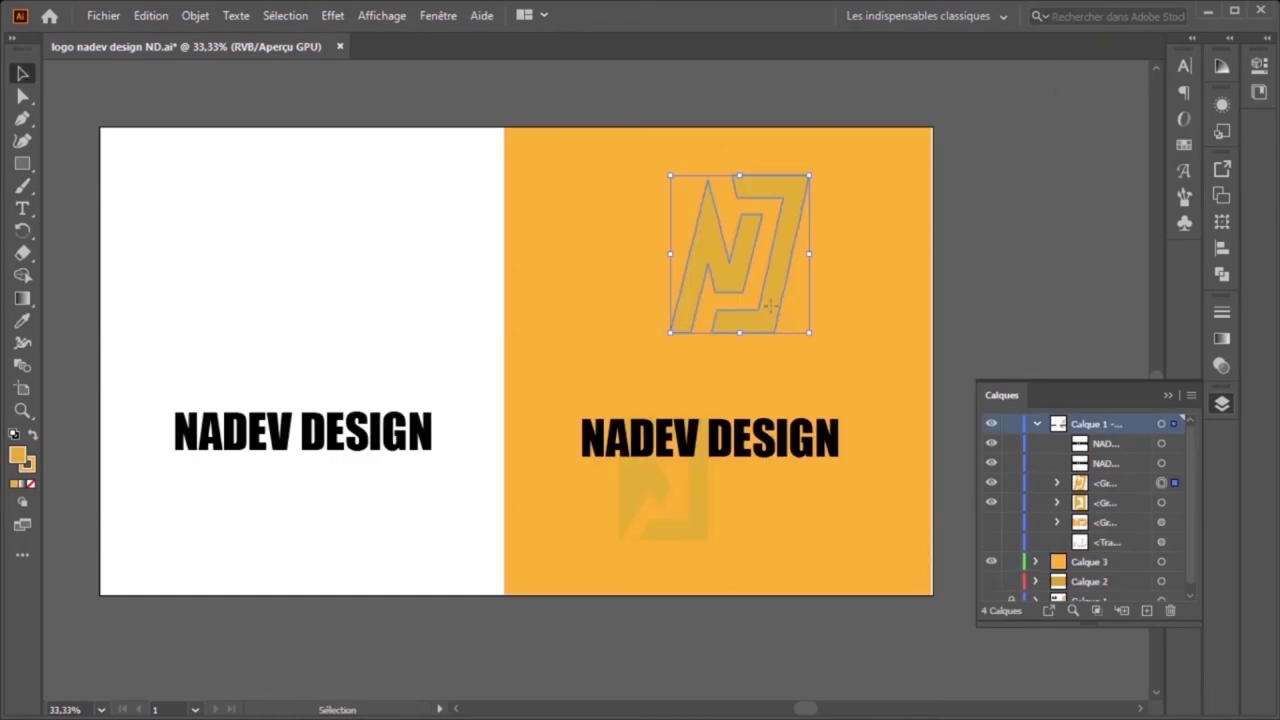
drag(770, 305, 767, 352)
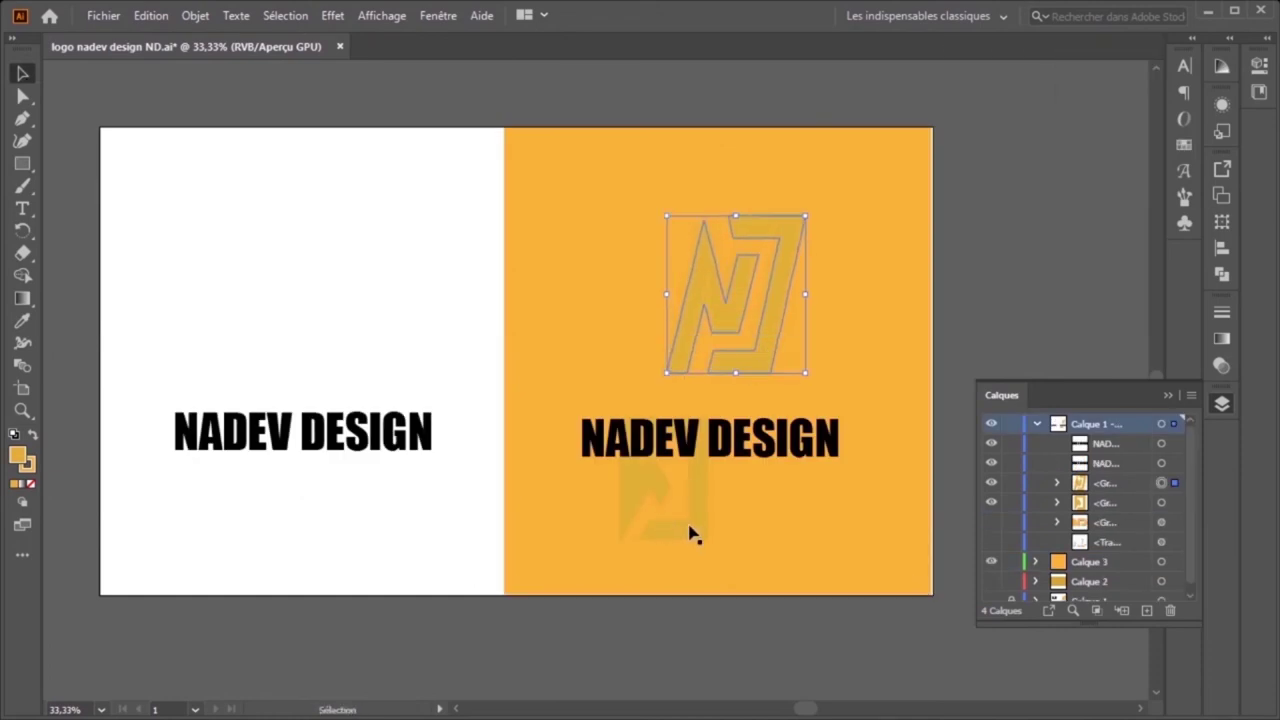
mouse_move(690, 533)
mouse_down()
mouse_move(330, 342)
mouse_move(336, 326)
mouse_up()
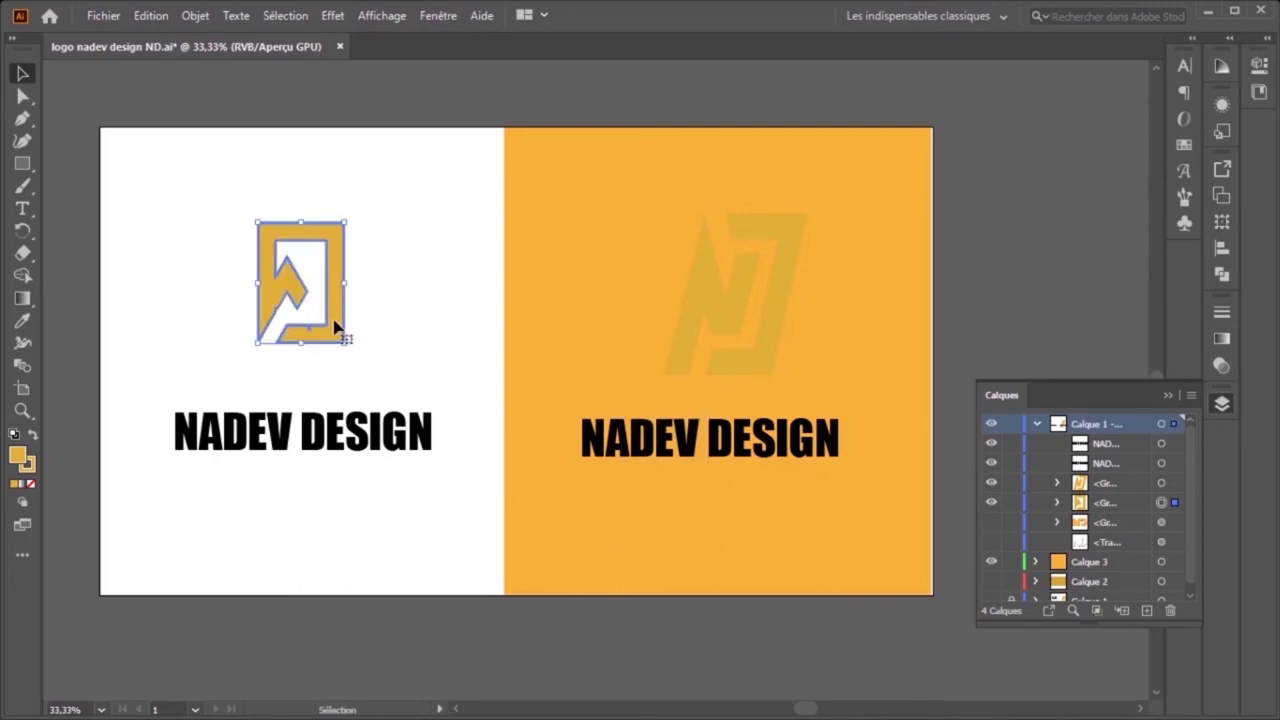
click(1010, 236)
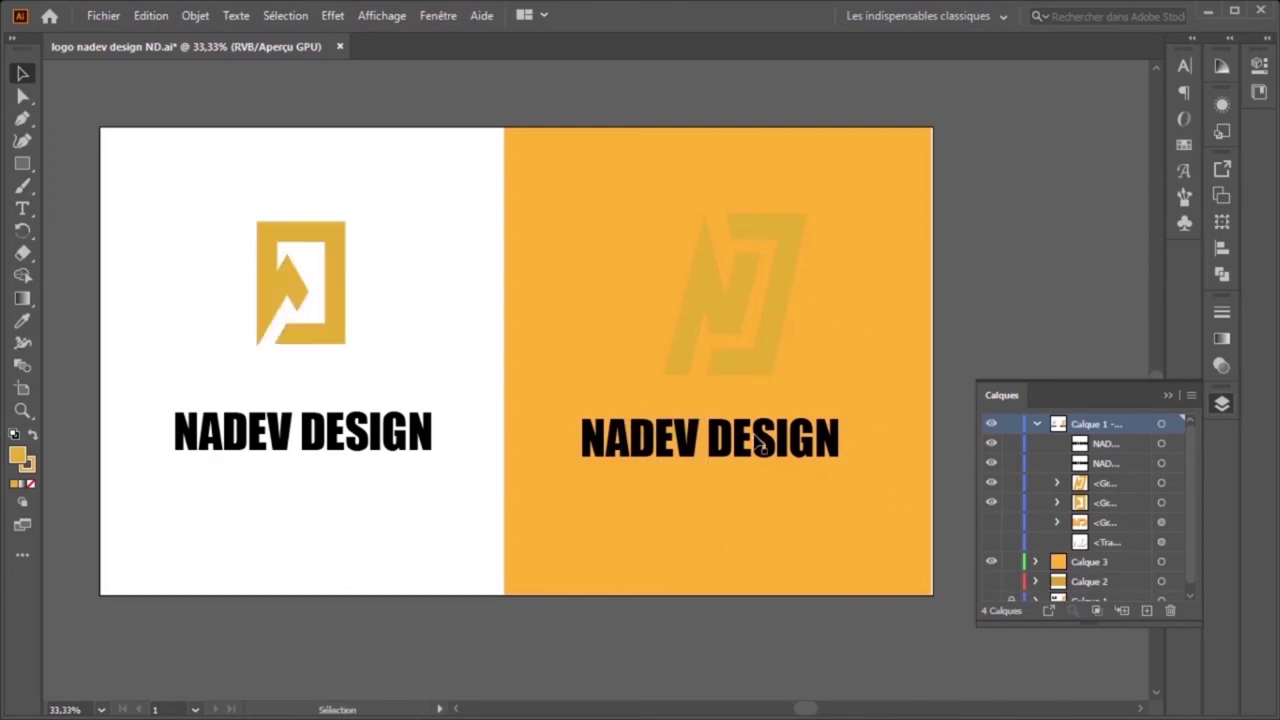
drag(340, 320, 346, 339)
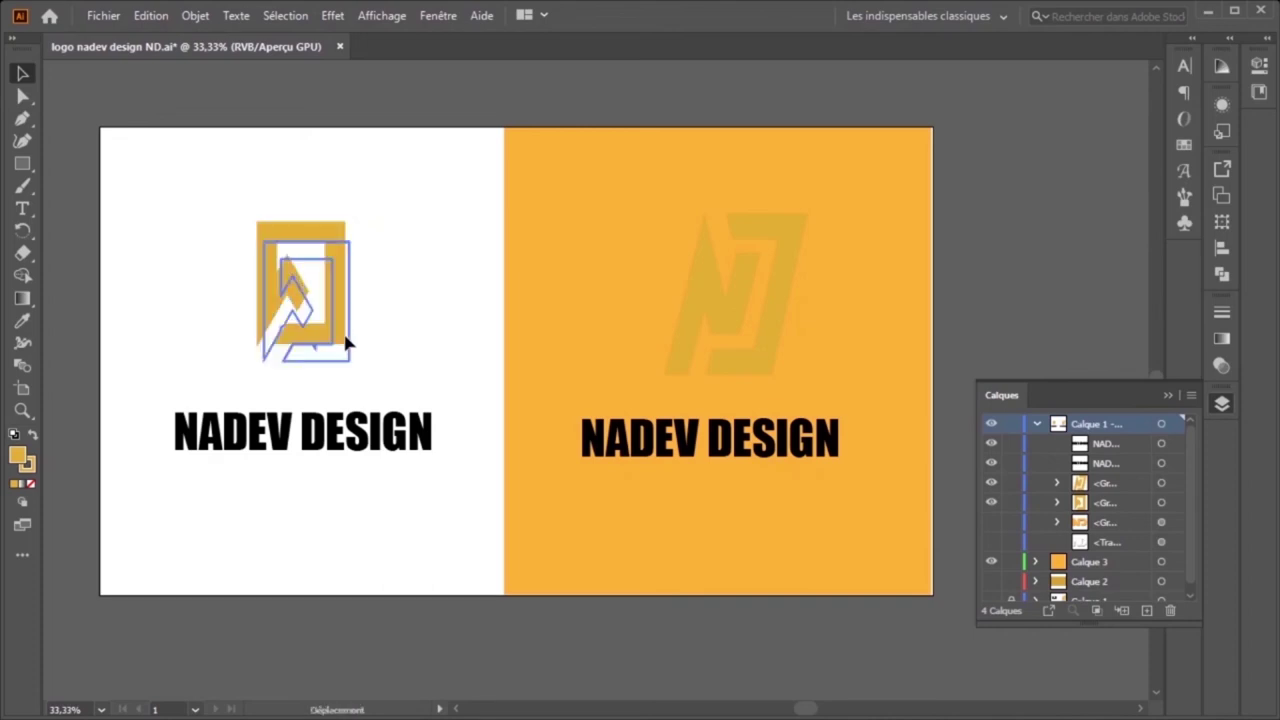
Shrink the NJ monogram proportionally and set it just above the orange-half NADEV DESIGN text
click(770, 347)
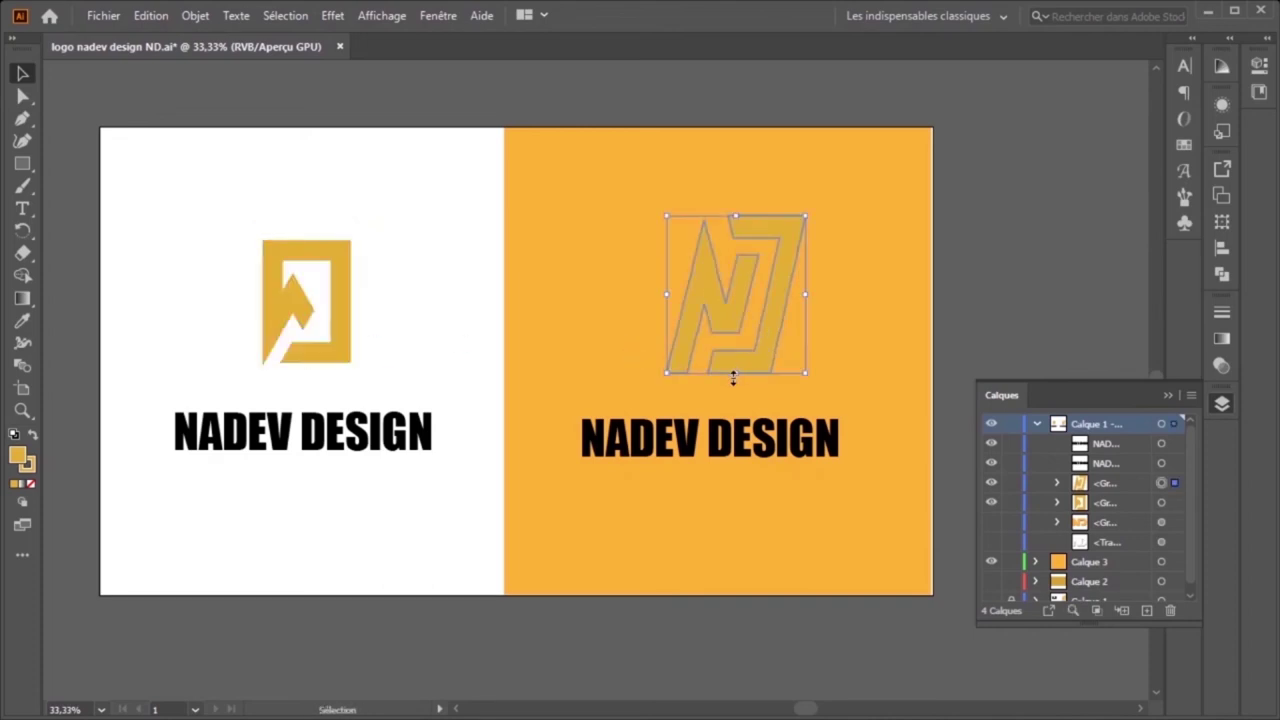
drag(733, 372, 734, 356)
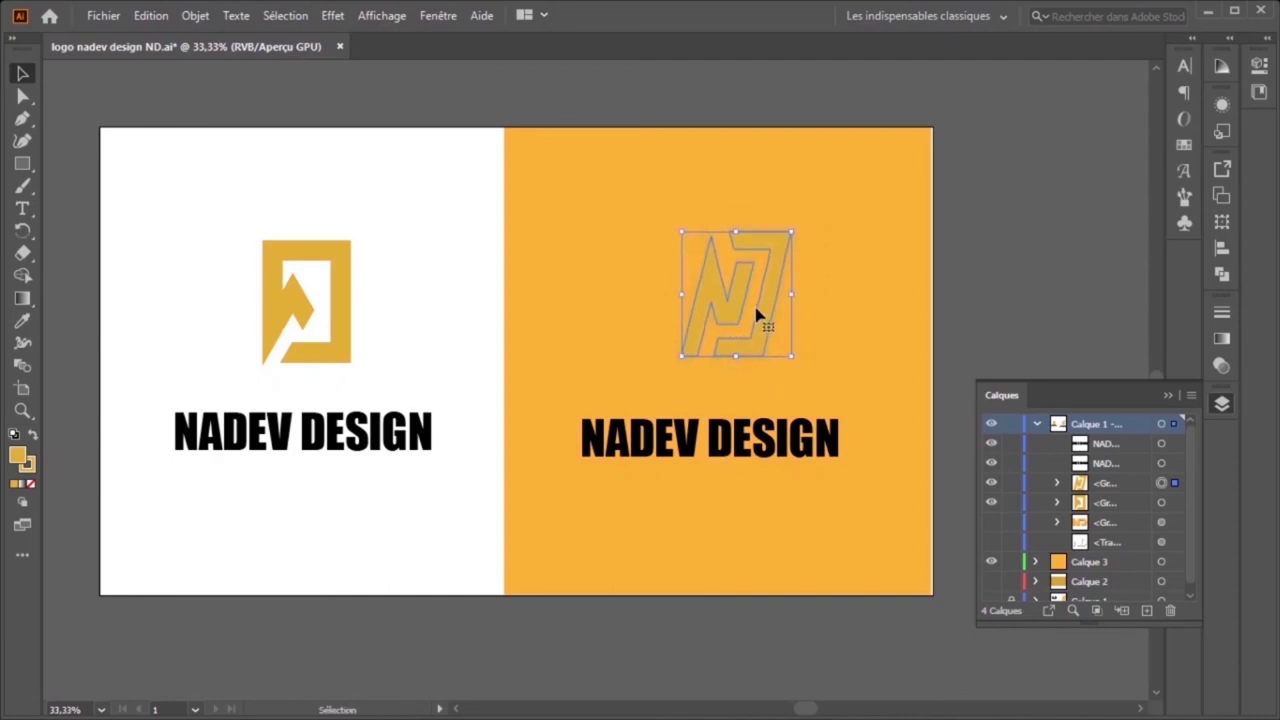
drag(766, 307, 758, 340)
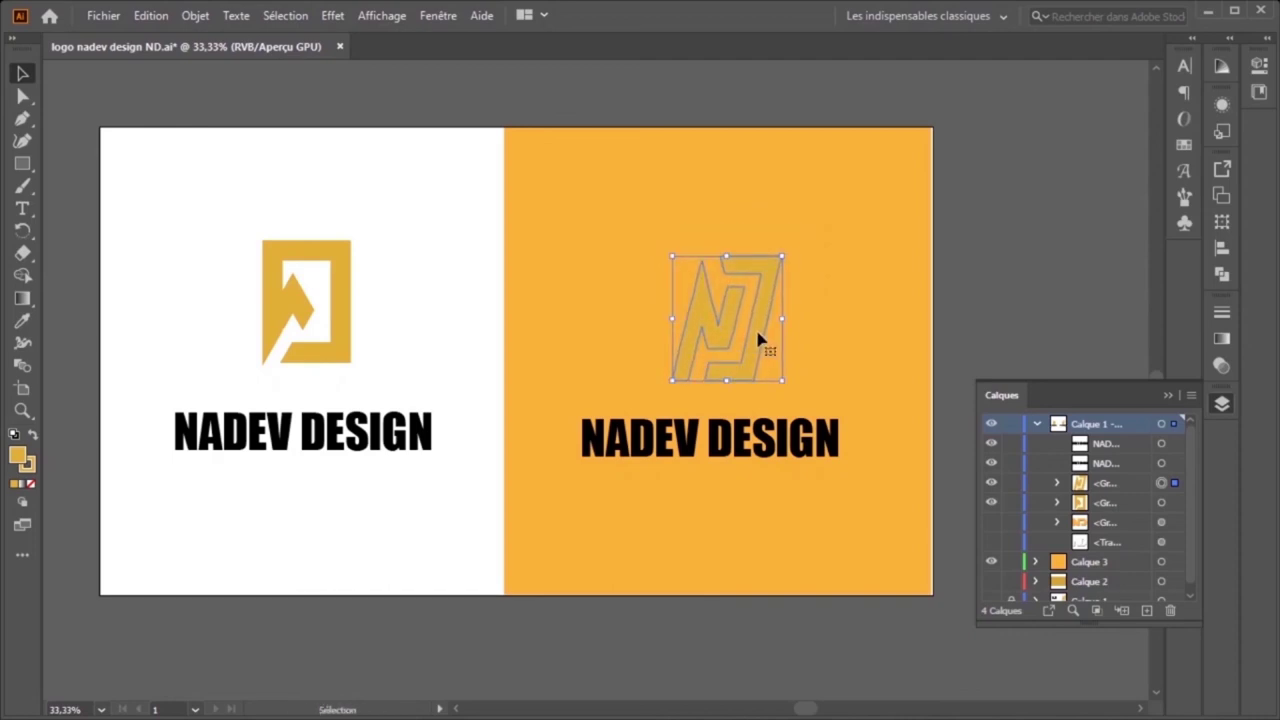
click(430, 89)
Try a white fill and white outline on the NJ monogram from the Swatches panel
click(755, 350)
click(1184, 144)
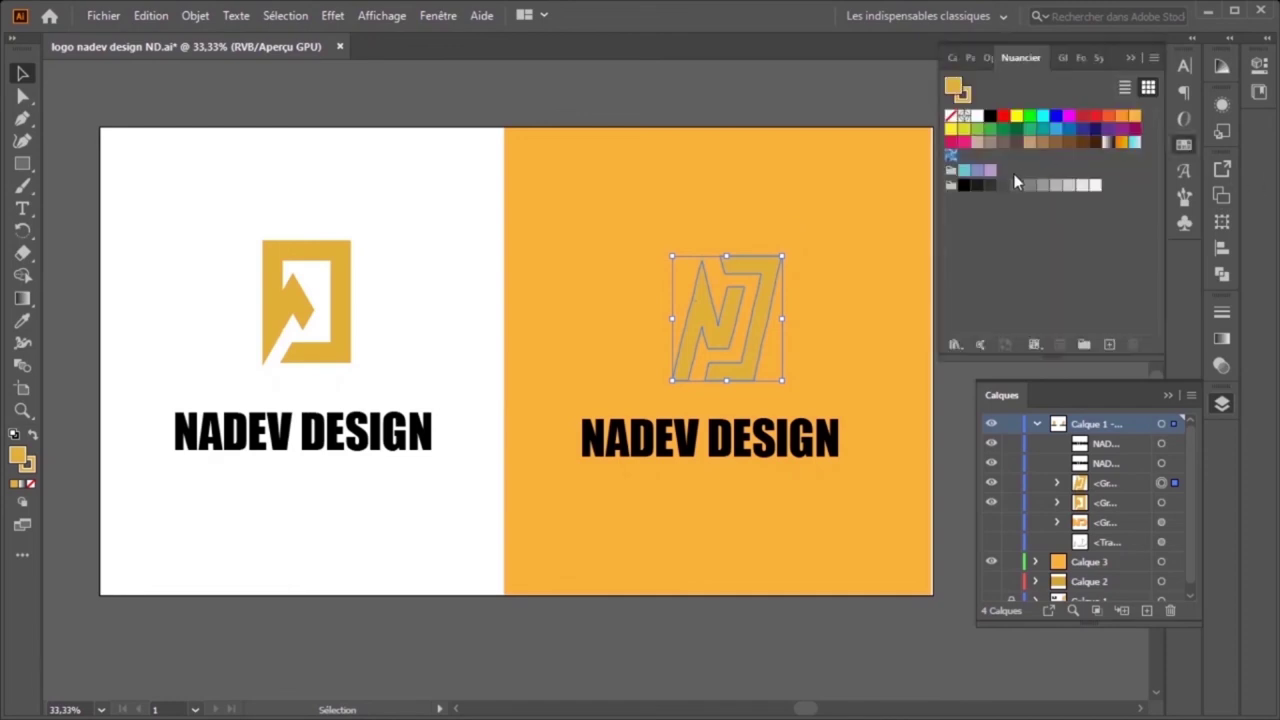
click(977, 118)
click(977, 118)
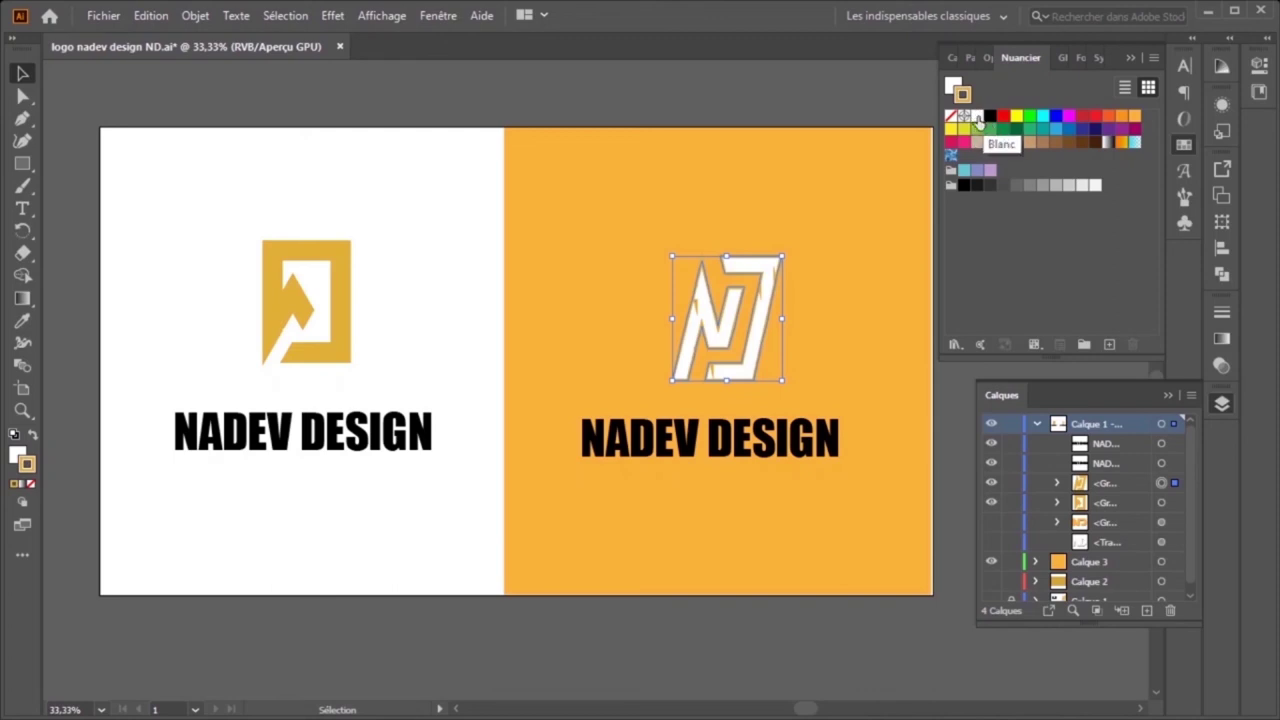
key(x)
click(977, 118)
click(822, 104)
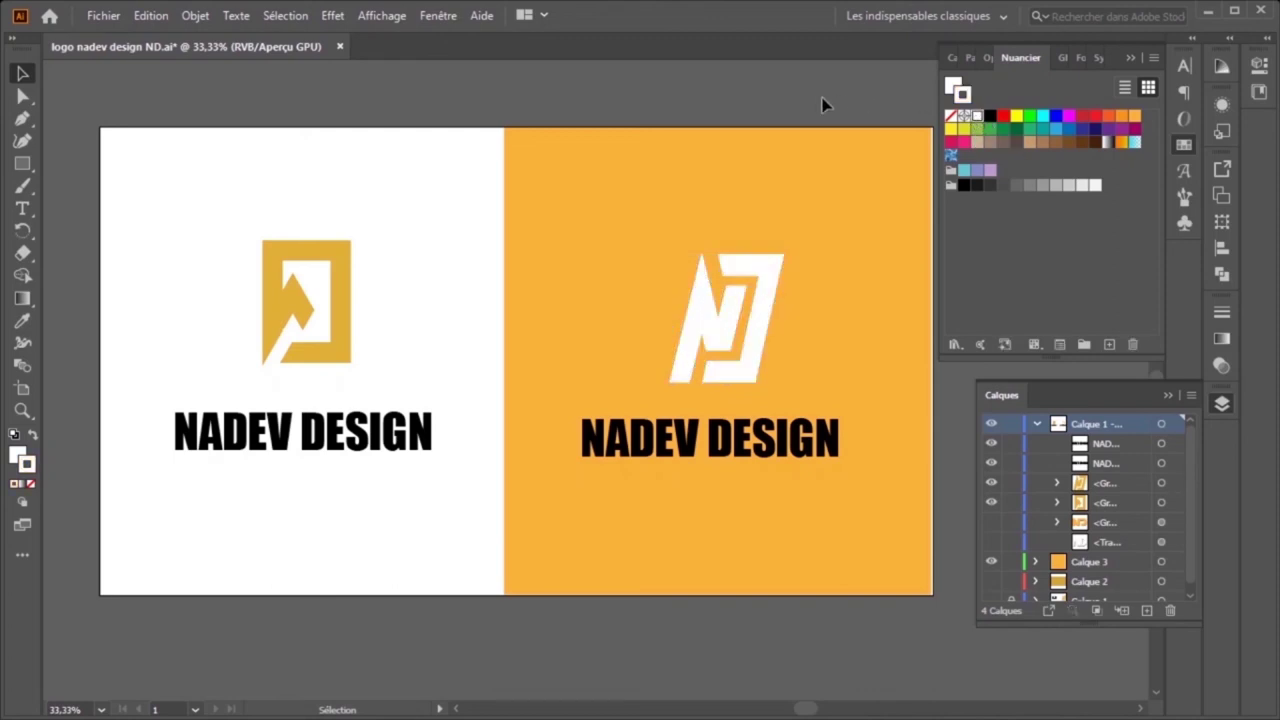
Make the NJ monogram's outline and fill solid black
click(748, 352)
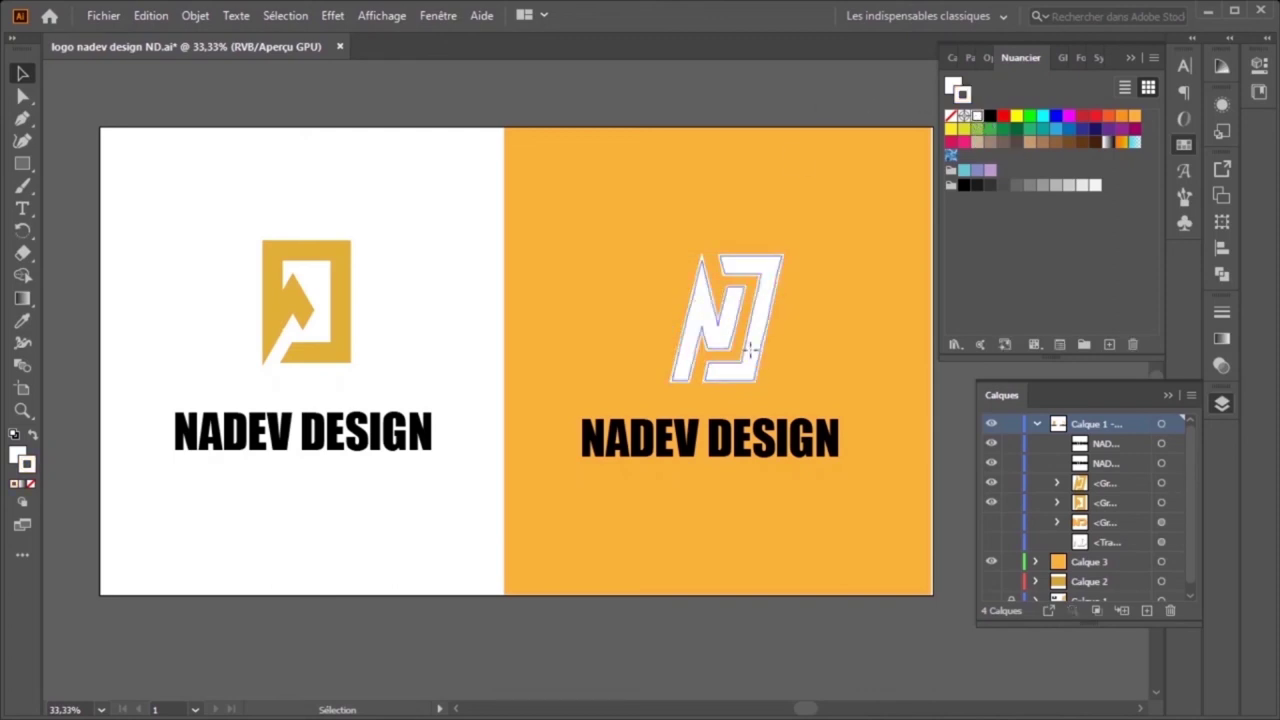
click(990, 118)
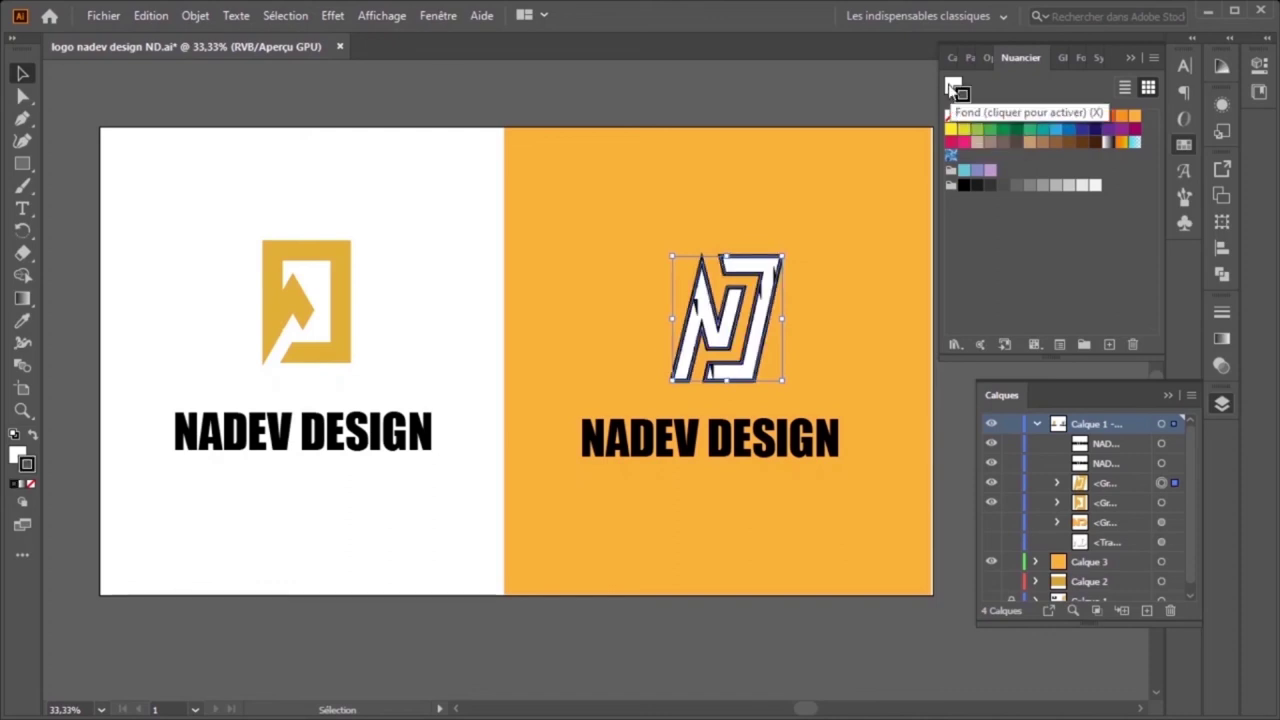
click(952, 87)
click(993, 119)
click(697, 108)
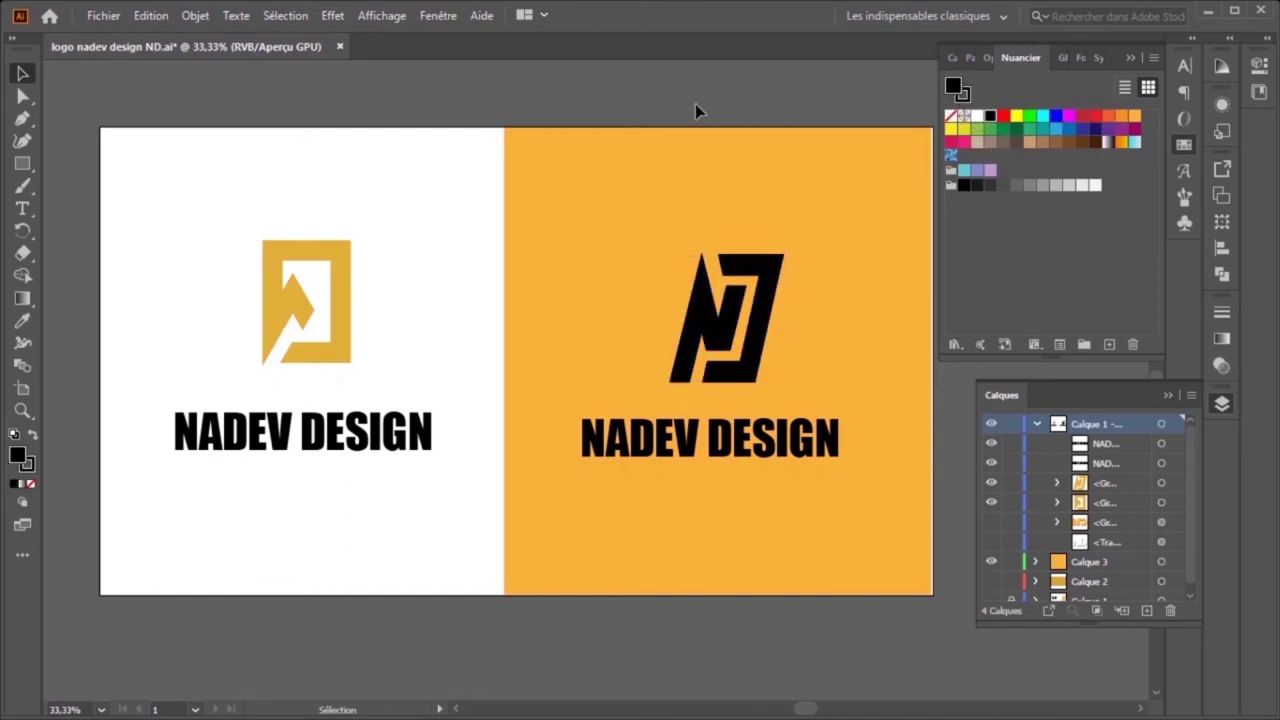
Nudge both NADEV DESIGN titles upward and move the NJ monogram up slightly
drag(326, 441, 322, 434)
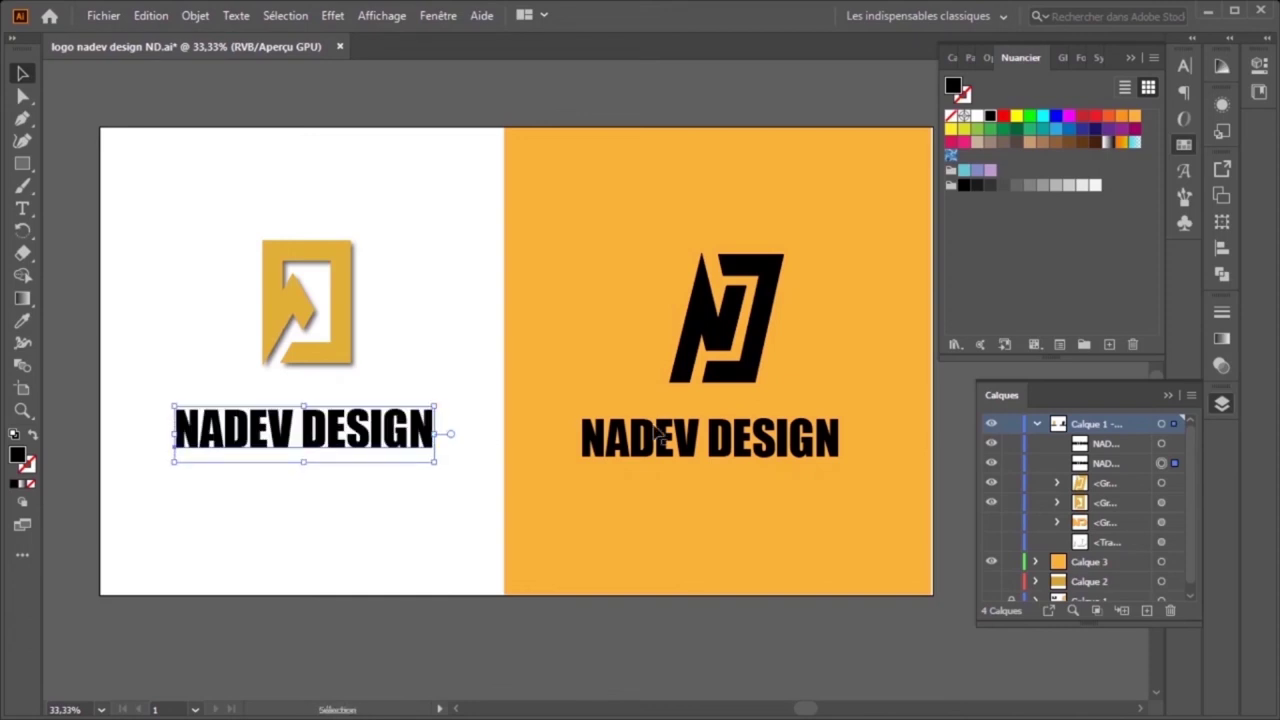
drag(740, 455, 743, 448)
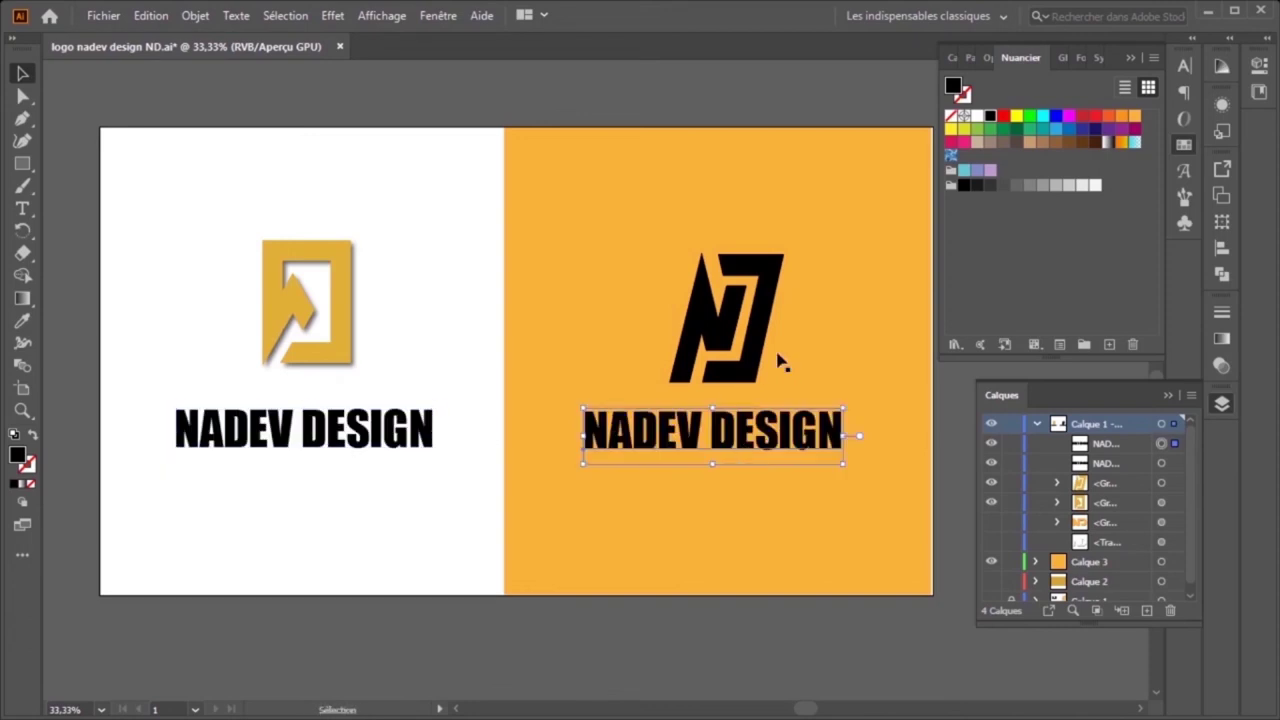
drag(757, 345, 762, 331)
click(714, 98)
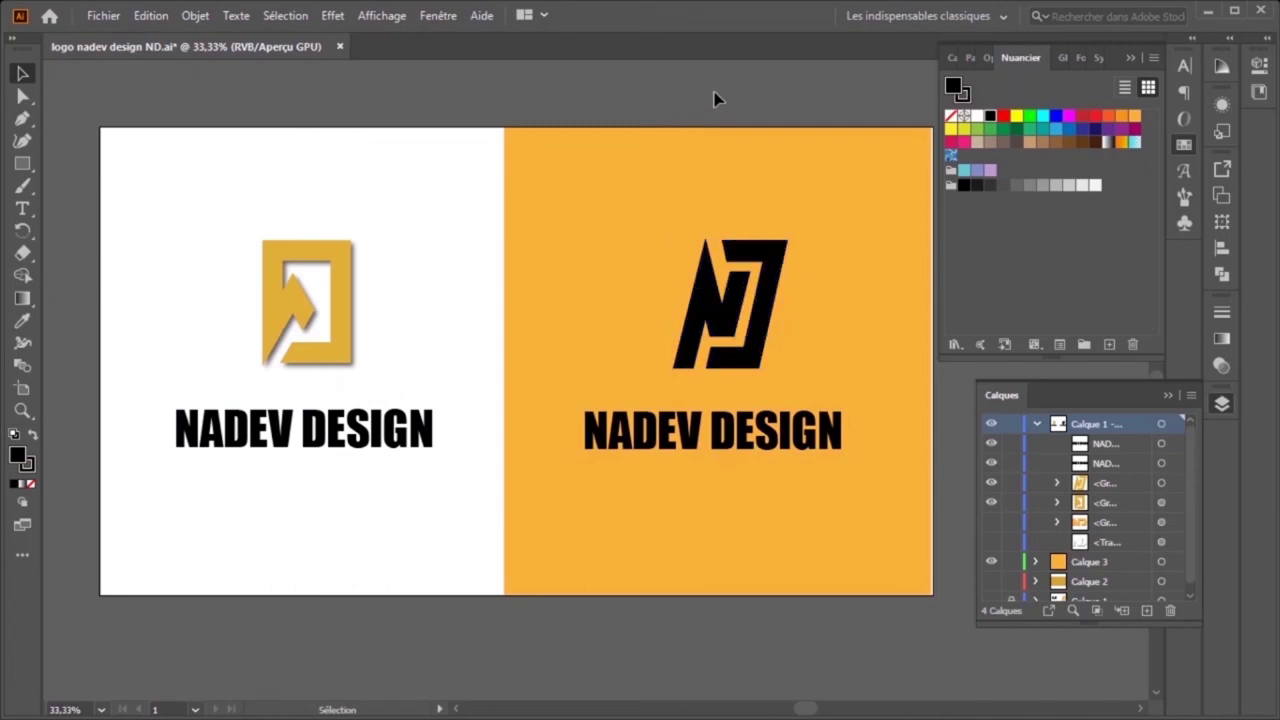
click(741, 330)
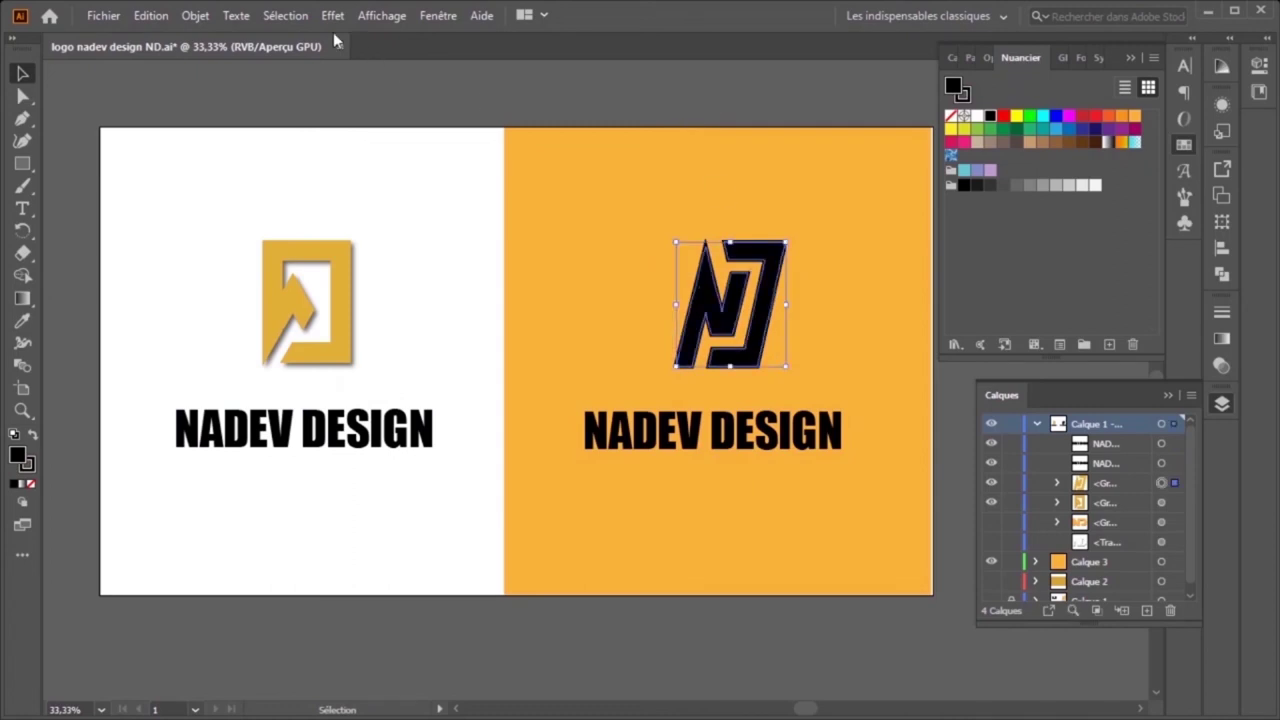
Fill the NJ monogram white, then collapse the Swatches and Layers panels
click(975, 116)
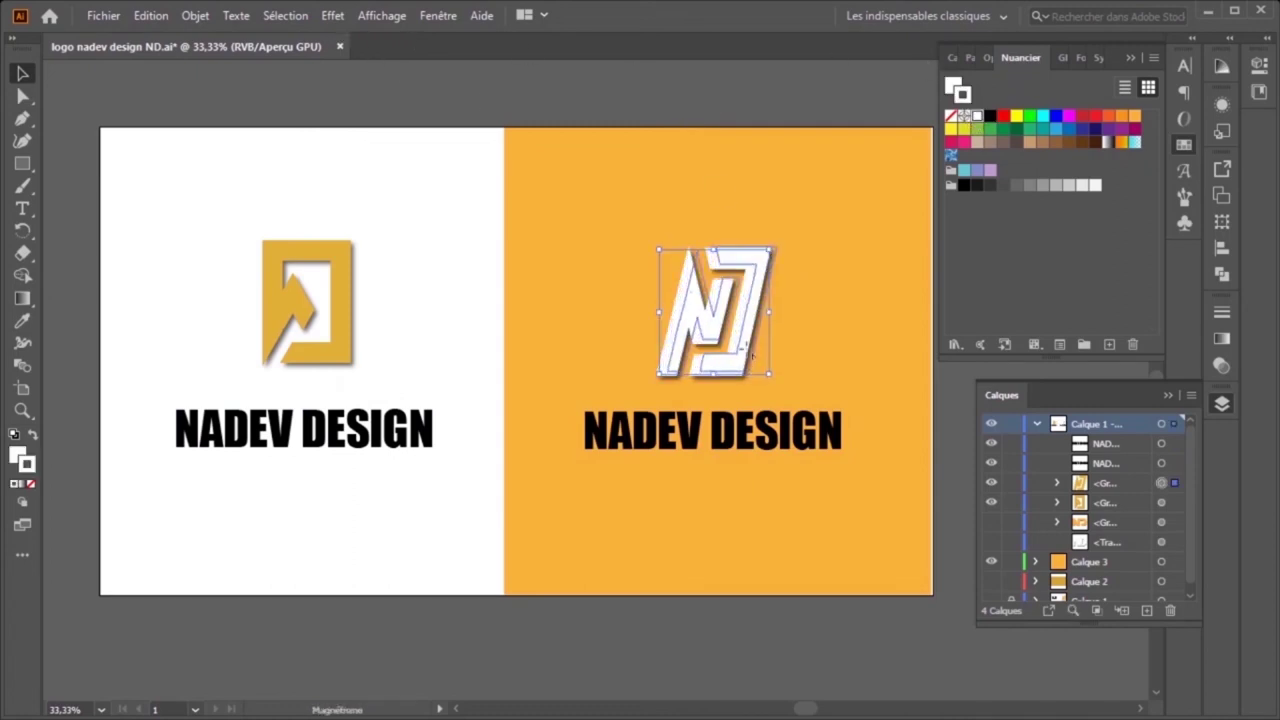
click(692, 90)
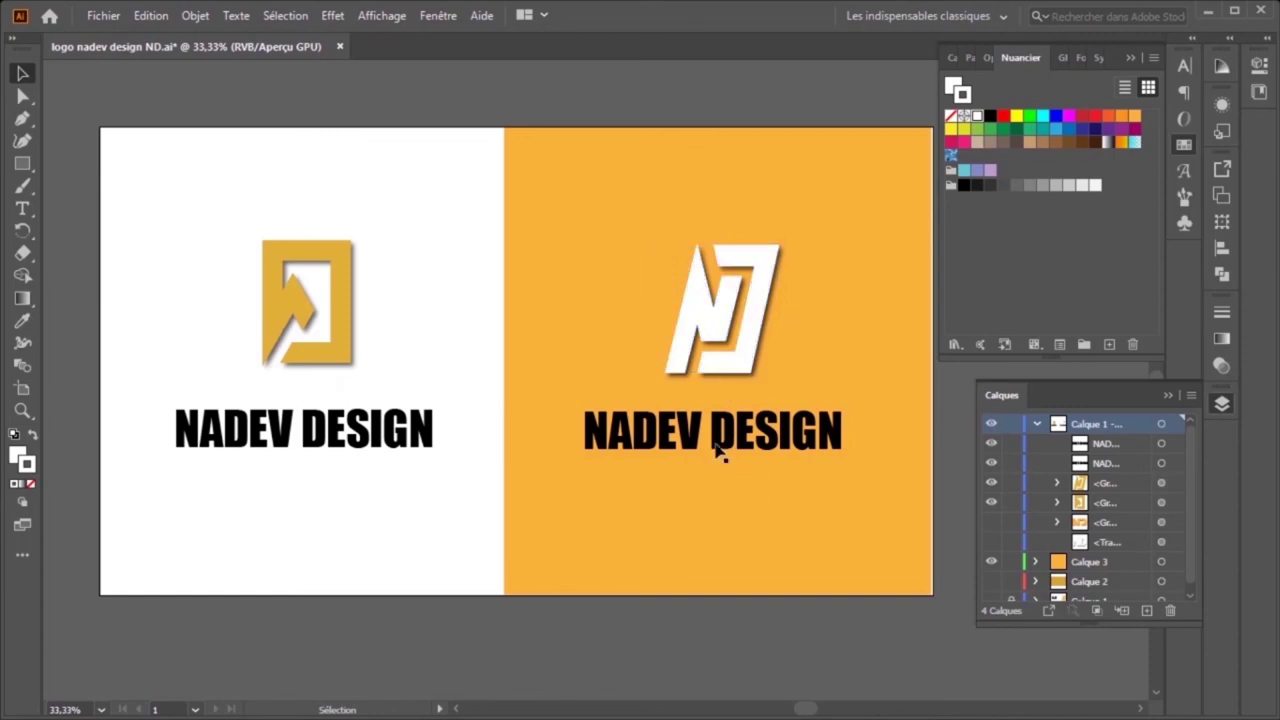
click(1131, 59)
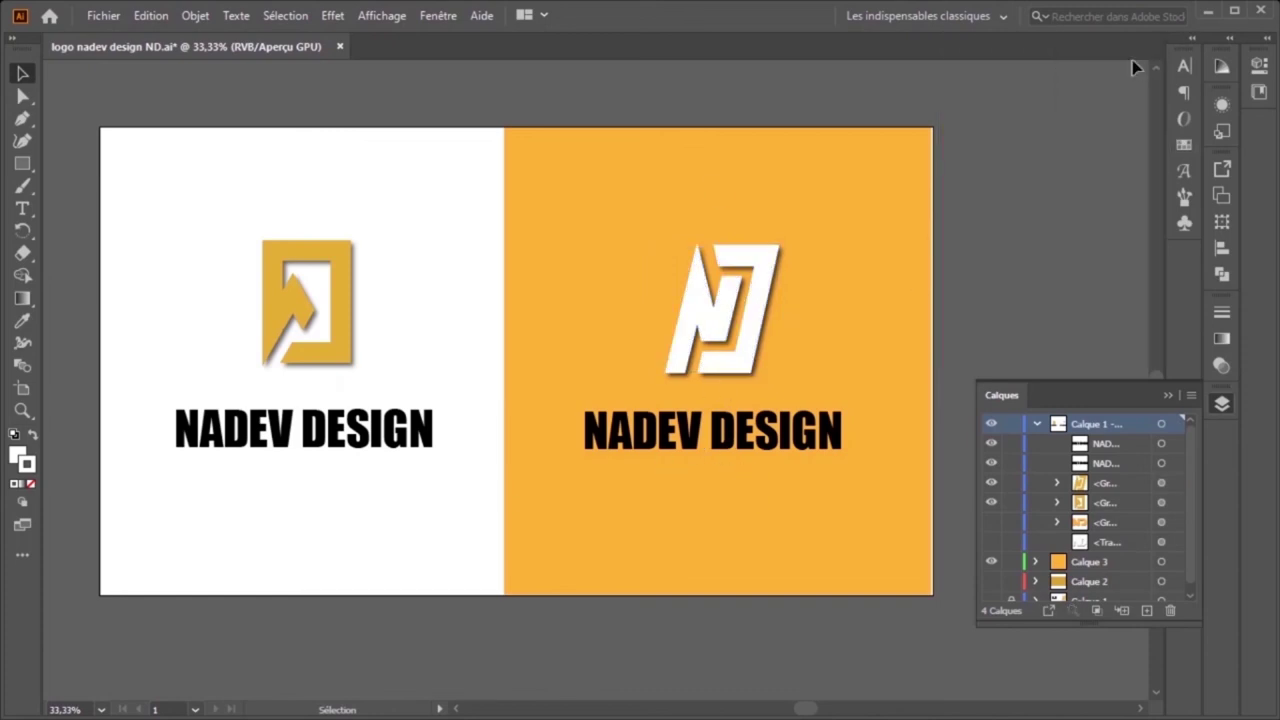
click(1167, 396)
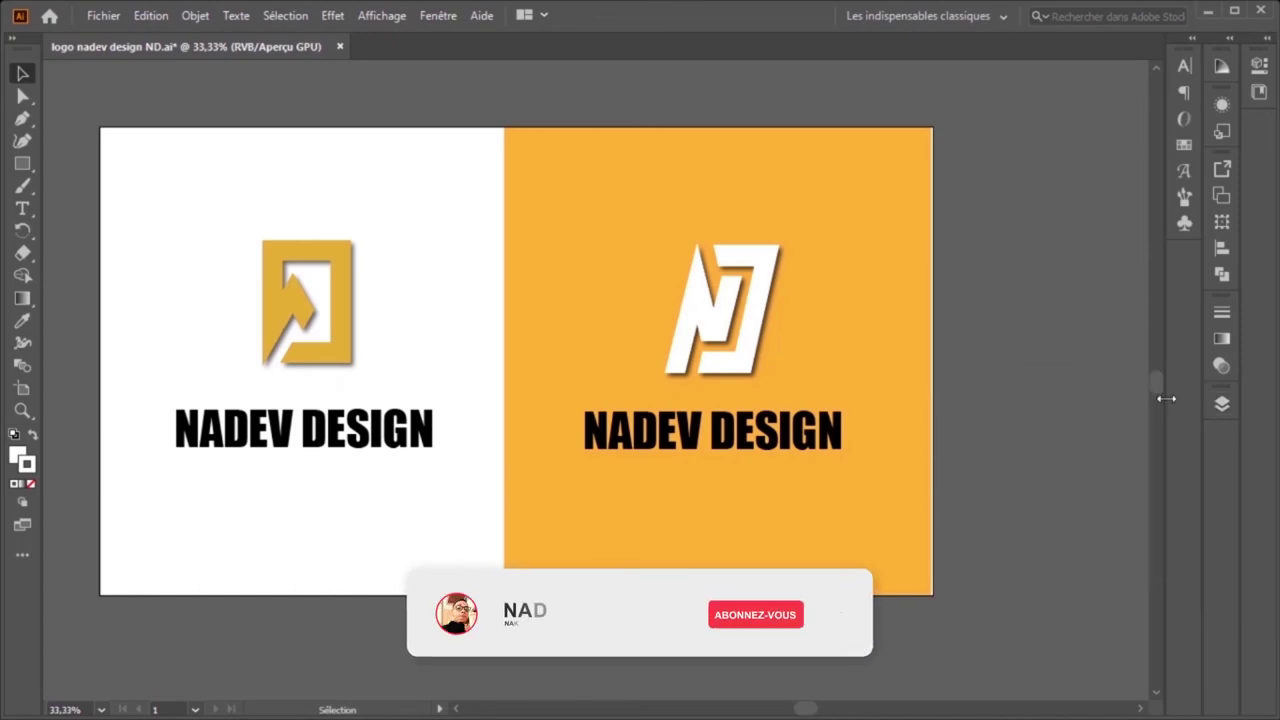